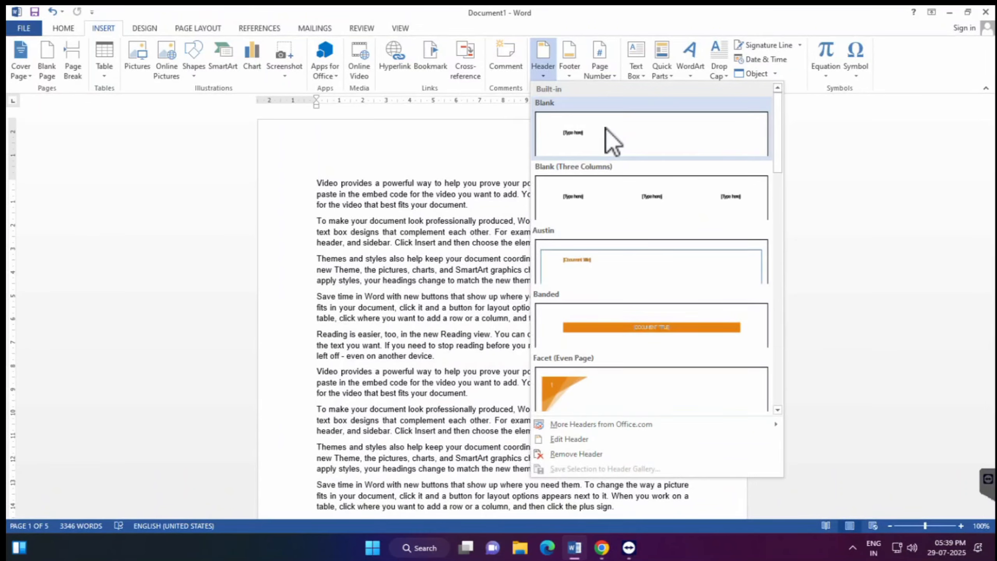
Insert a Blank built-in header and enter "Application" as its text.
{"action": "left_click", "coordinate": [363, 154]}
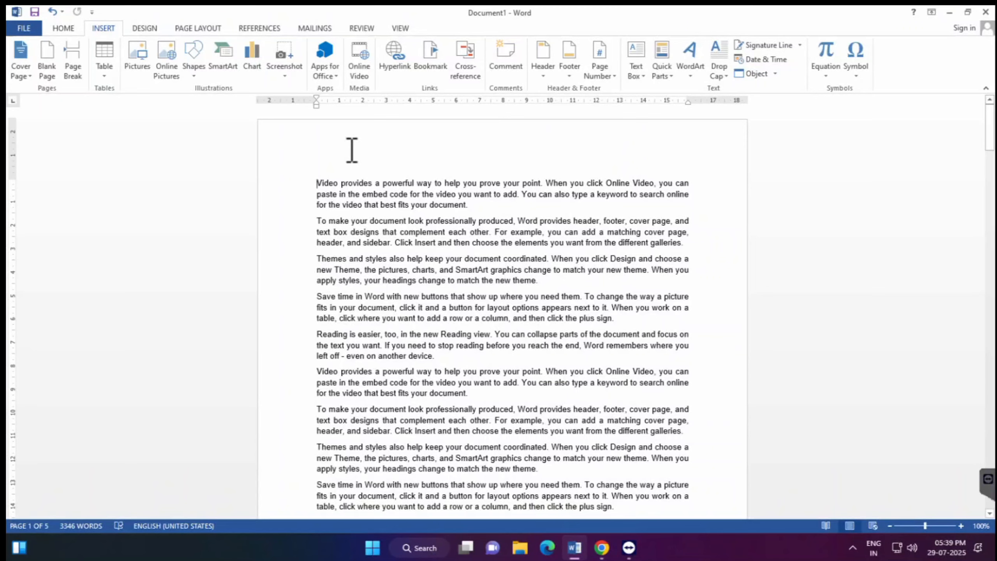
{"action": "left_click", "coordinate": [551, 76]}
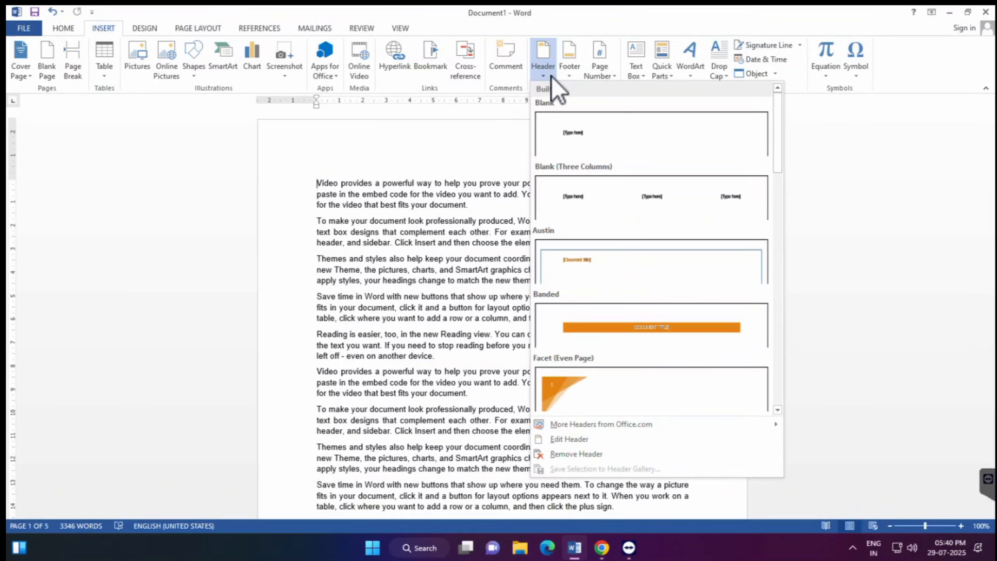
{"action": "left_click", "coordinate": [583, 132]}
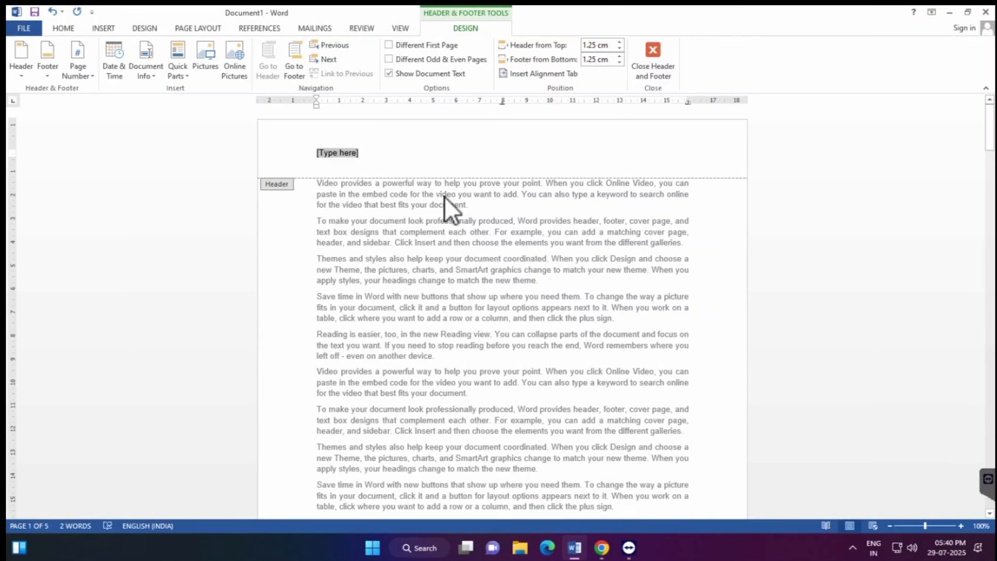
{"action": "type", "text": "A"}
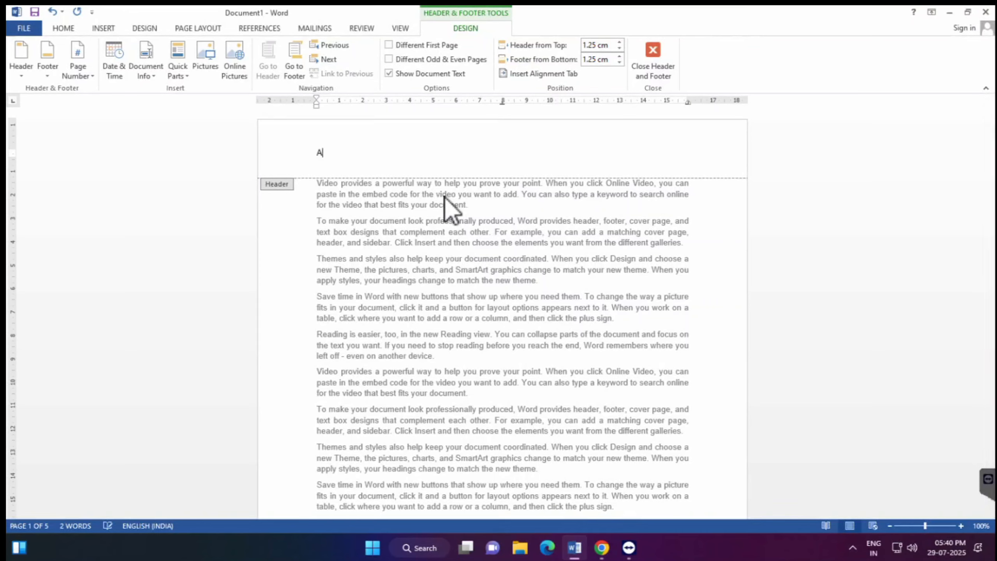
{"action": "type", "text": "pplication"}
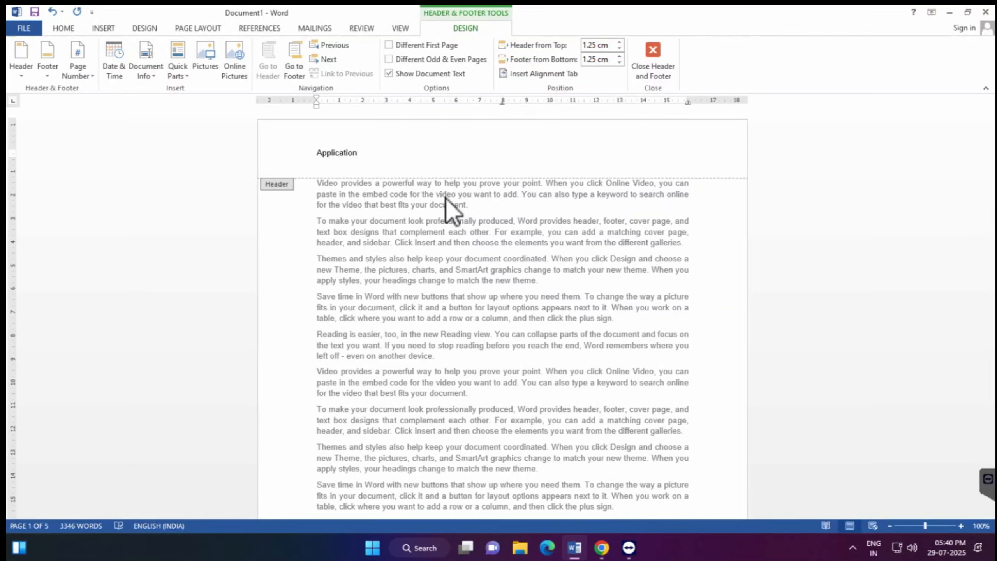
Enlarge the header word "Application" to font size 24.
{"action": "double_click", "coordinate": [314, 157]}
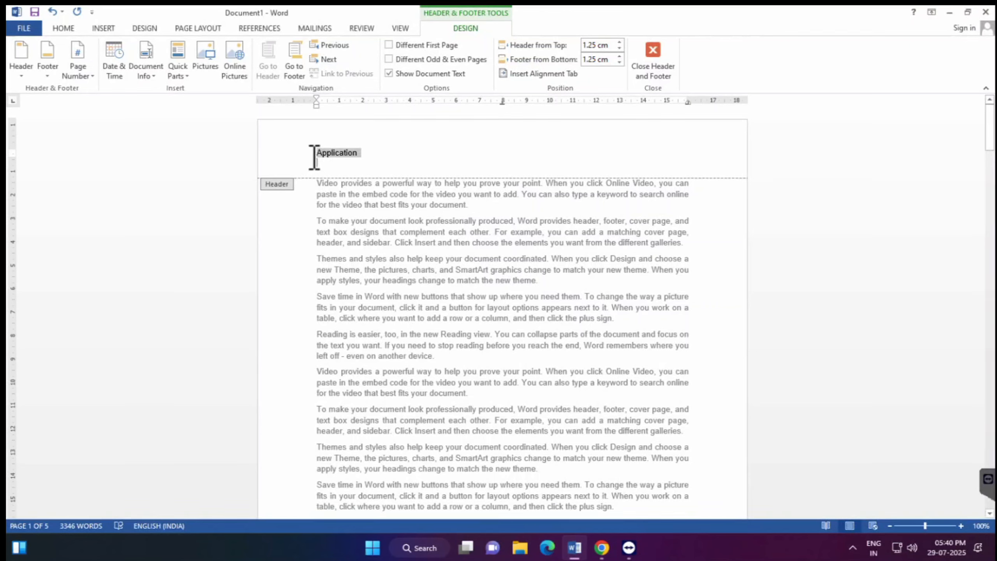
{"action": "left_click", "coordinate": [72, 27]}
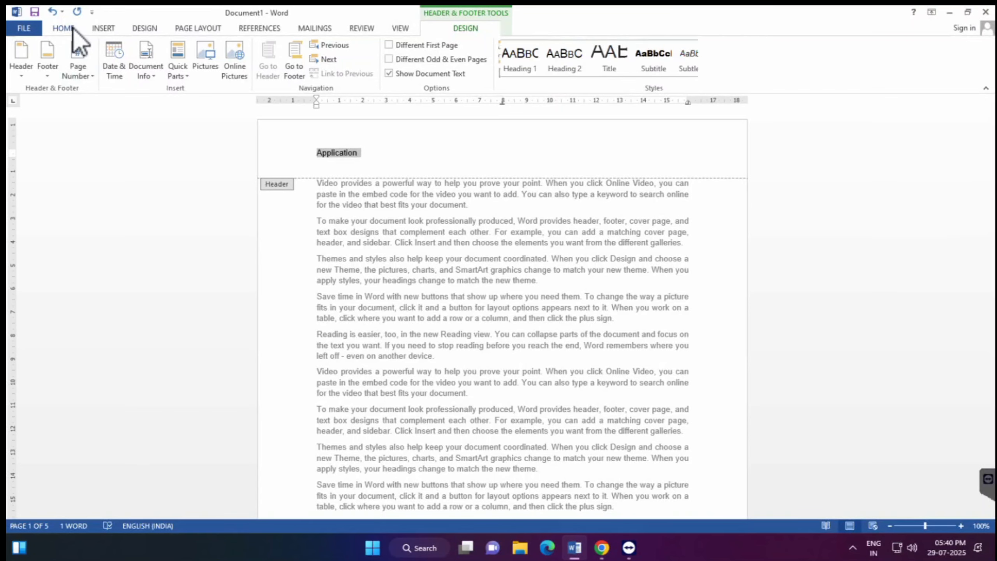
{"action": "left_click", "coordinate": [202, 50]}
{"action": "left_click", "coordinate": [202, 50]}
{"action": "left_click", "coordinate": [202, 49]}
{"action": "left_click", "coordinate": [202, 50]}
{"action": "left_click", "coordinate": [201, 49]}
{"action": "left_click", "coordinate": [201, 50]}
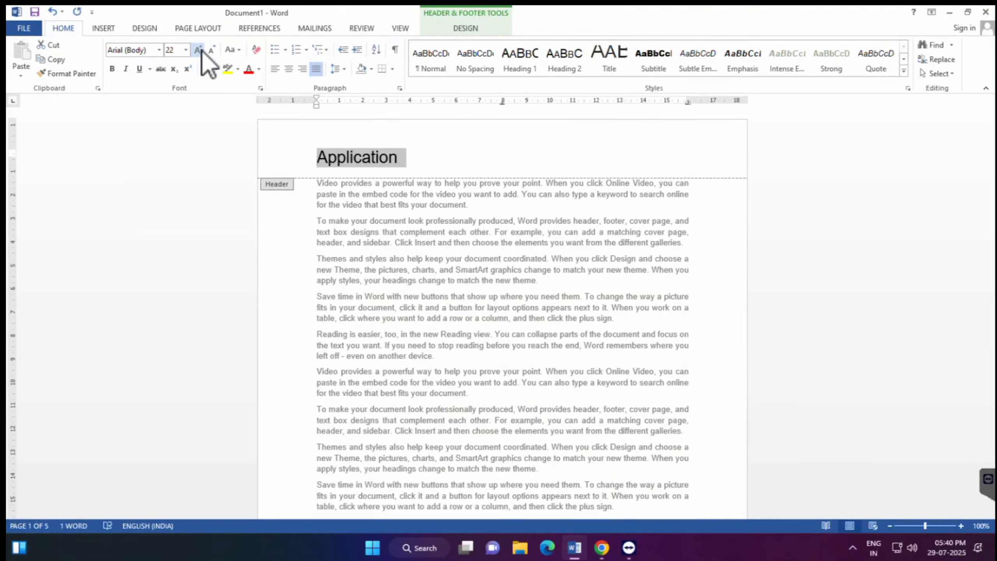
{"action": "left_click", "coordinate": [202, 50]}
{"action": "left_click", "coordinate": [202, 49]}
Make the header text bold, underlined and red, and give its paragraph gray shading.
{"action": "left_click", "coordinate": [112, 69]}
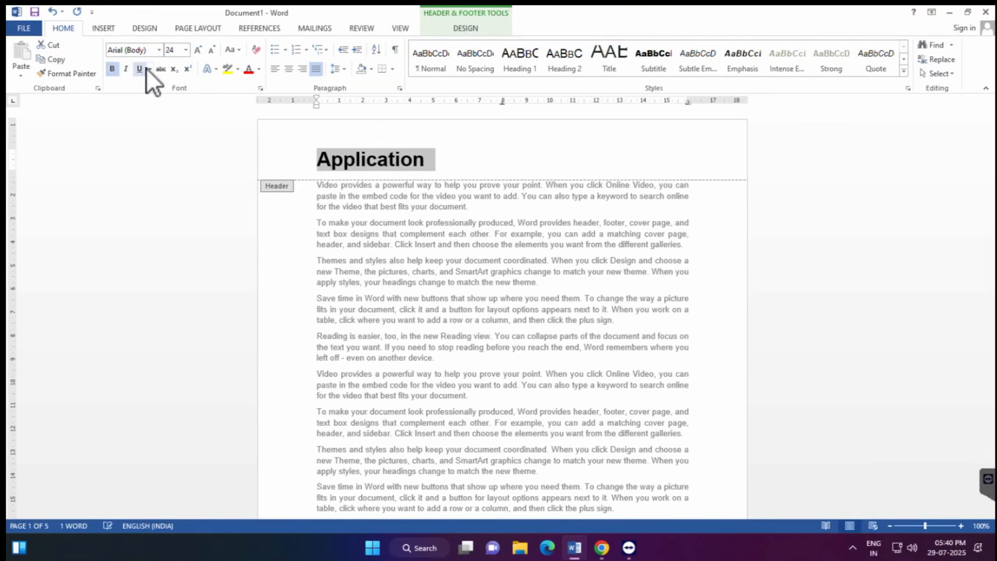
{"action": "left_click", "coordinate": [139, 68]}
{"action": "left_click", "coordinate": [249, 70]}
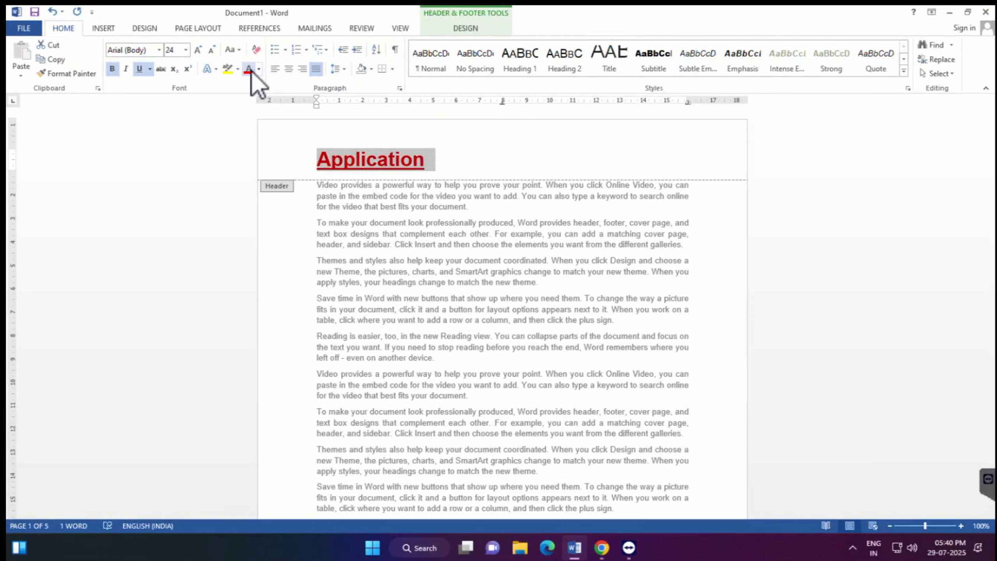
{"action": "left_click", "coordinate": [371, 69]}
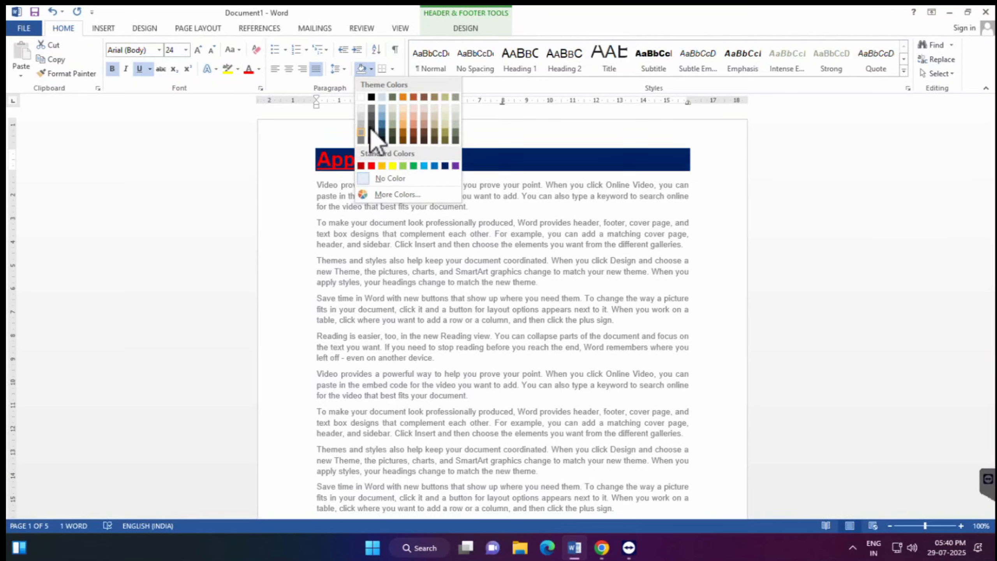
{"action": "left_click", "coordinate": [360, 125]}
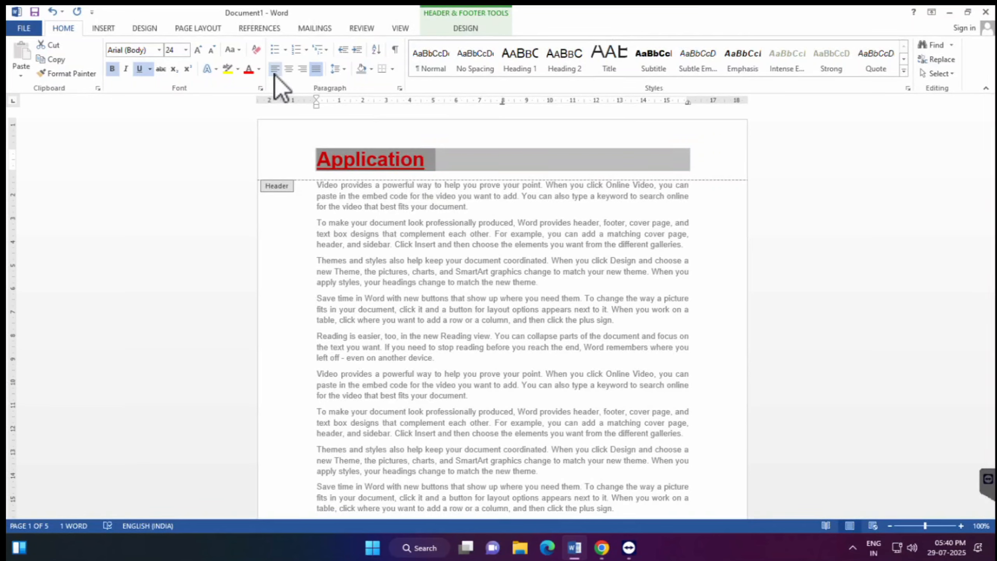
Try centering the header text with an alignment tab, and undo the insertion.
{"action": "left_click", "coordinate": [466, 28]}
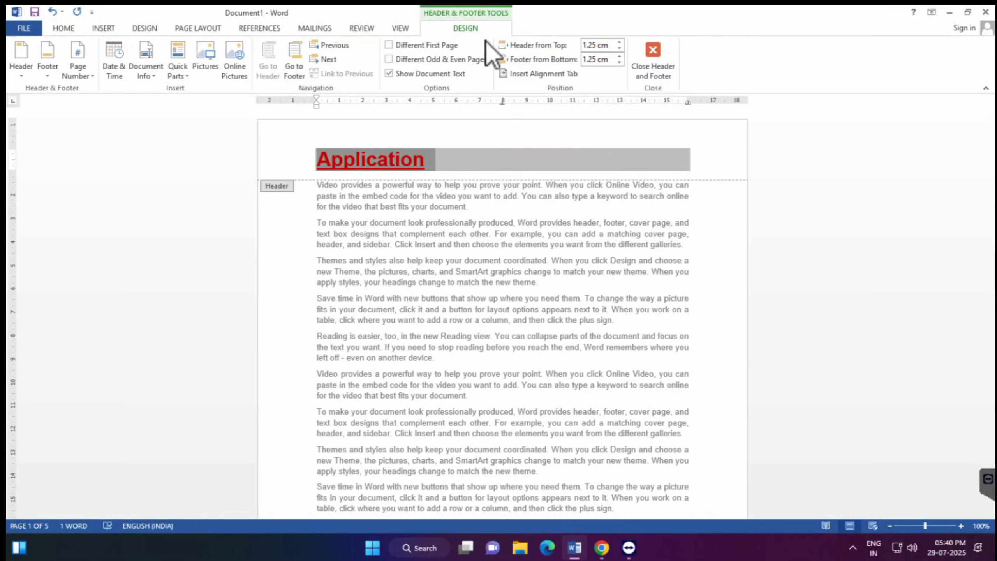
{"action": "left_click", "coordinate": [536, 74]}
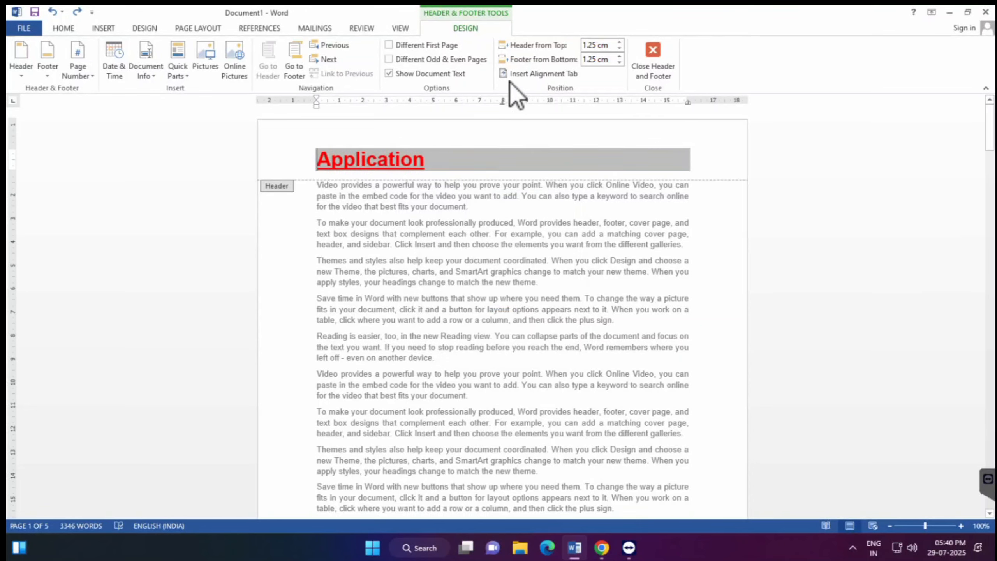
{"action": "left_click", "coordinate": [535, 74]}
{"action": "left_click", "coordinate": [494, 312]}
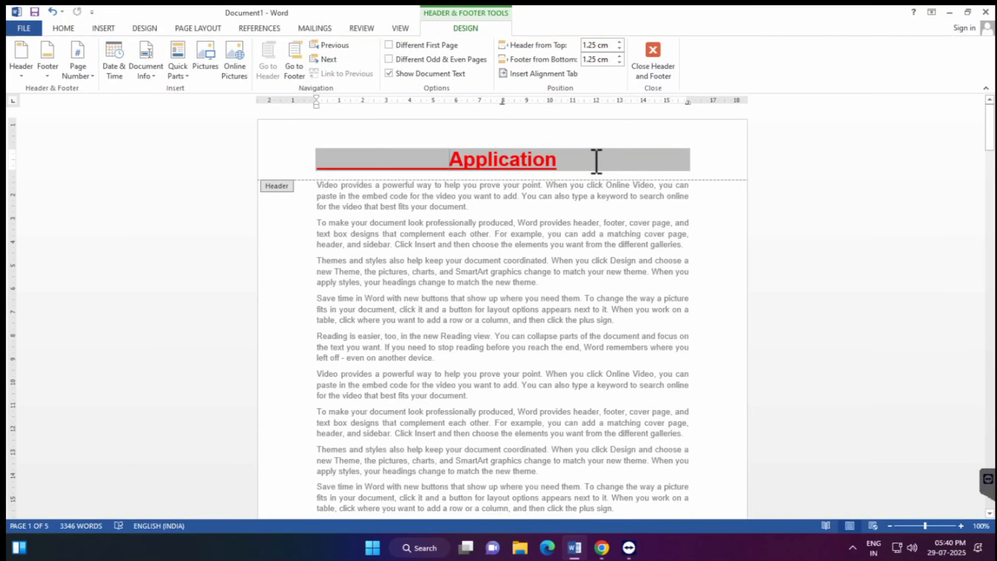
{"action": "key", "text": "ctrl+z"}
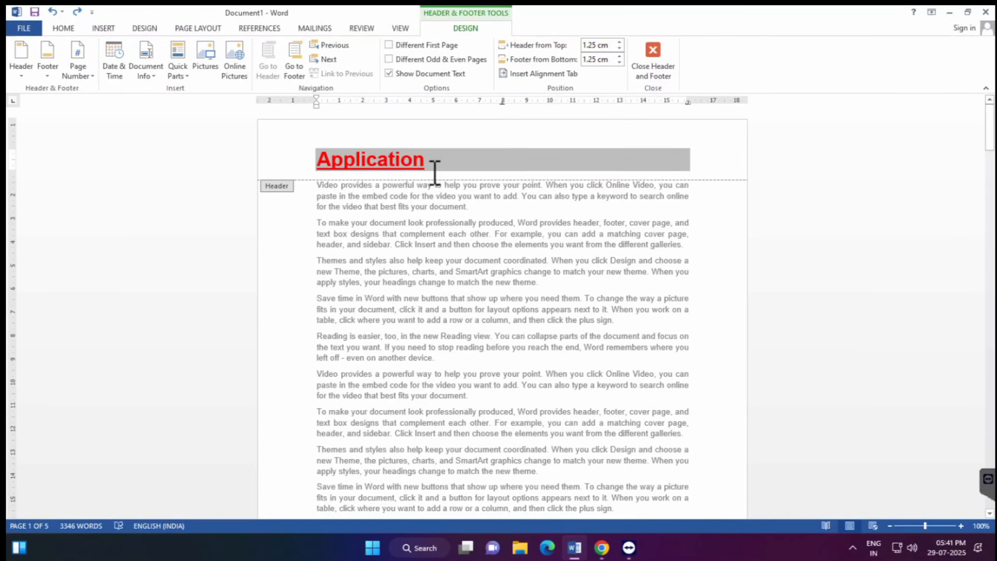
Examine the header and footer areas on the following pages of the document.
{"action": "scroll", "coordinate": [432, 173], "scroll_direction": "down", "scroll_amount": 12}
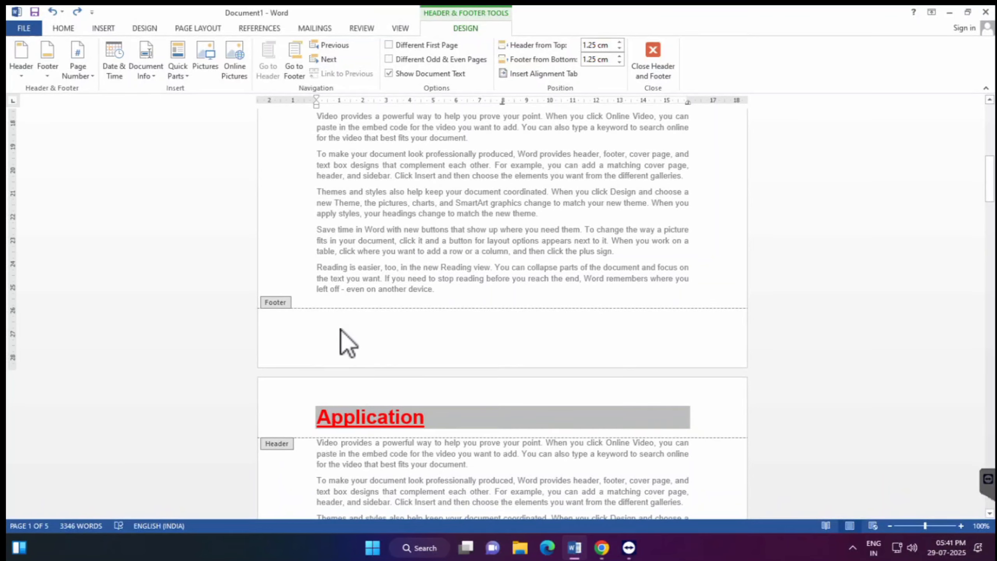
{"action": "left_click", "coordinate": [325, 331]}
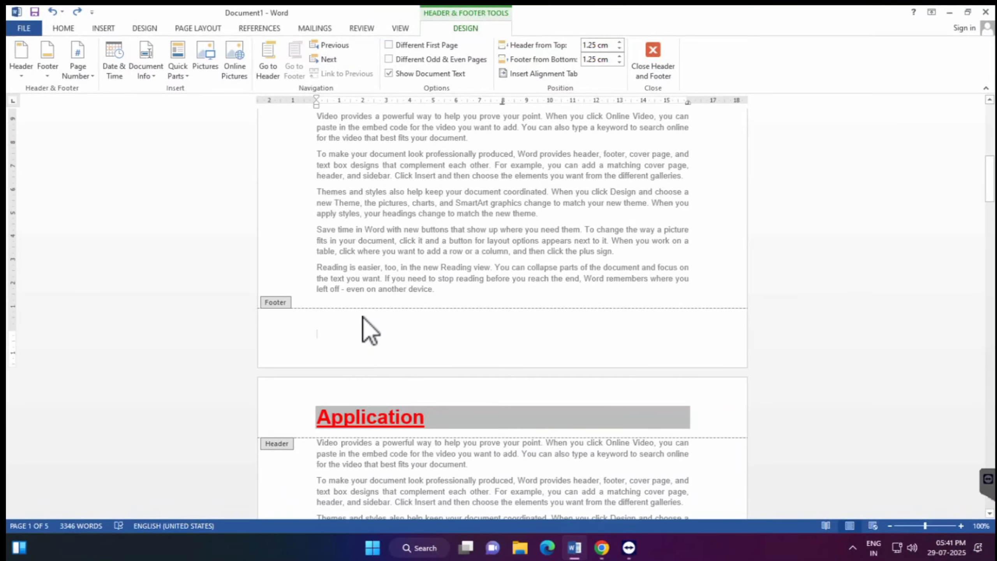
{"action": "scroll", "coordinate": [430, 292], "scroll_direction": "down", "scroll_amount": 3}
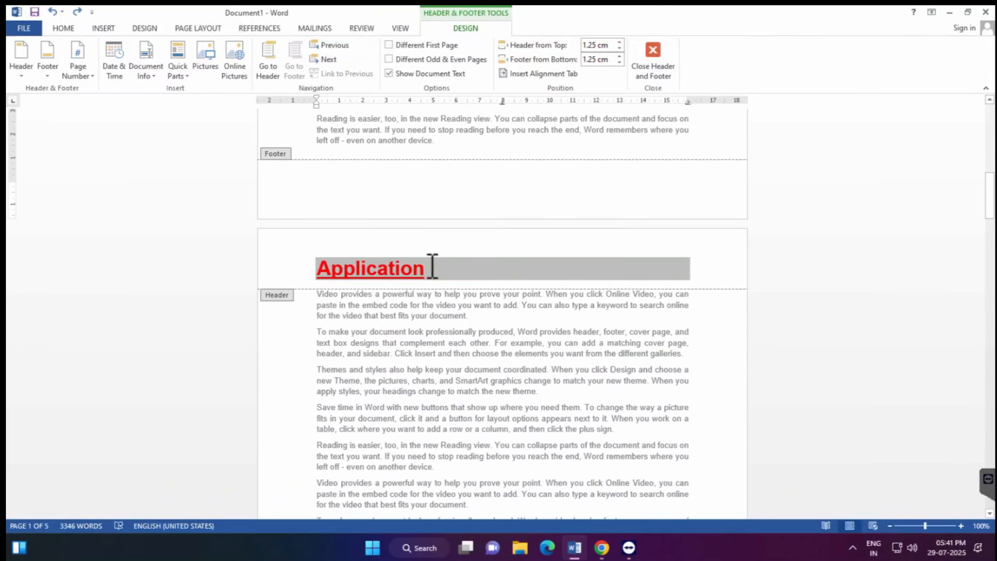
{"action": "left_click", "coordinate": [438, 275]}
{"action": "scroll", "coordinate": [438, 287], "scroll_direction": "down", "scroll_amount": 5}
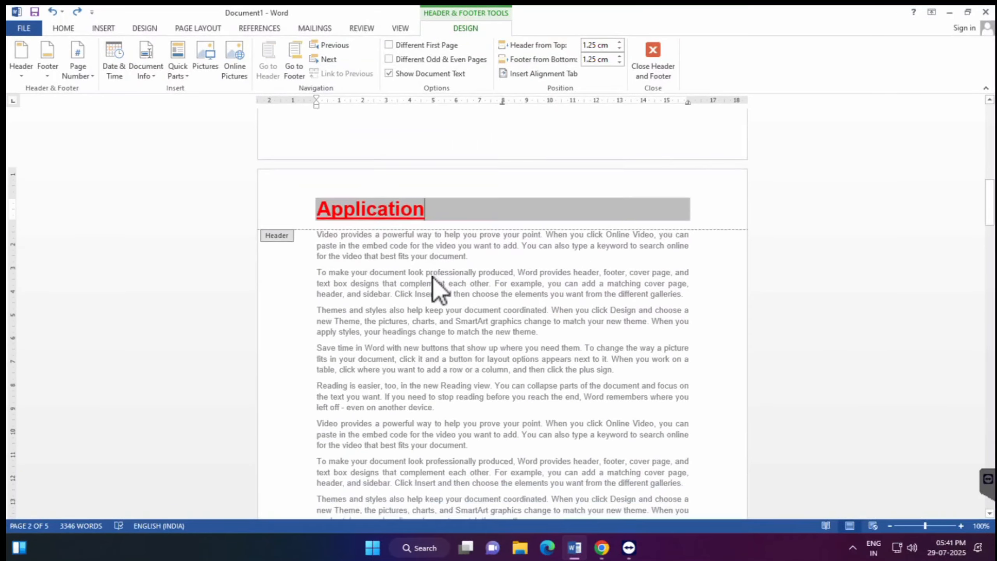
{"action": "scroll", "coordinate": [423, 300], "scroll_direction": "down", "scroll_amount": 10}
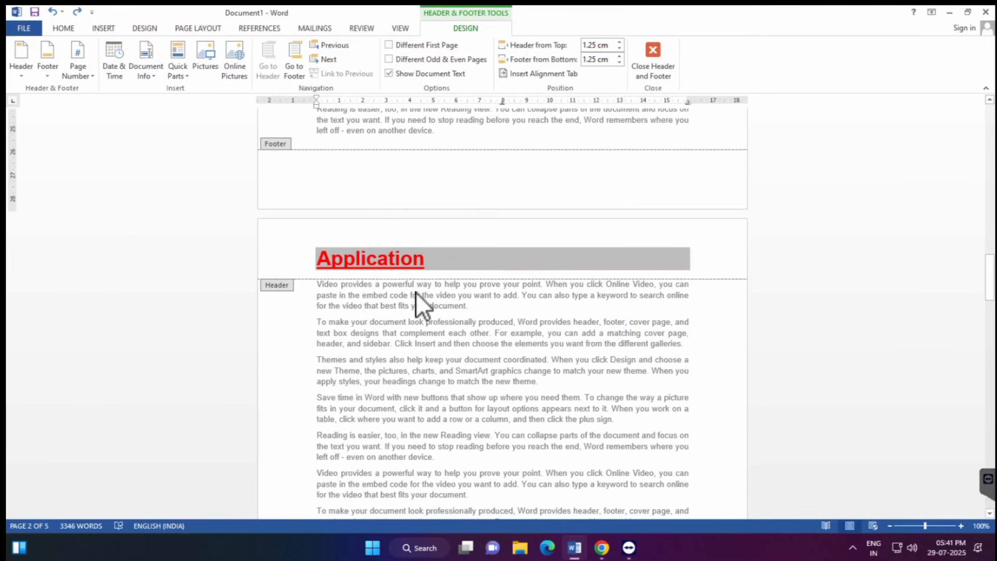
{"action": "scroll", "coordinate": [399, 317], "scroll_direction": "down", "scroll_amount": 10}
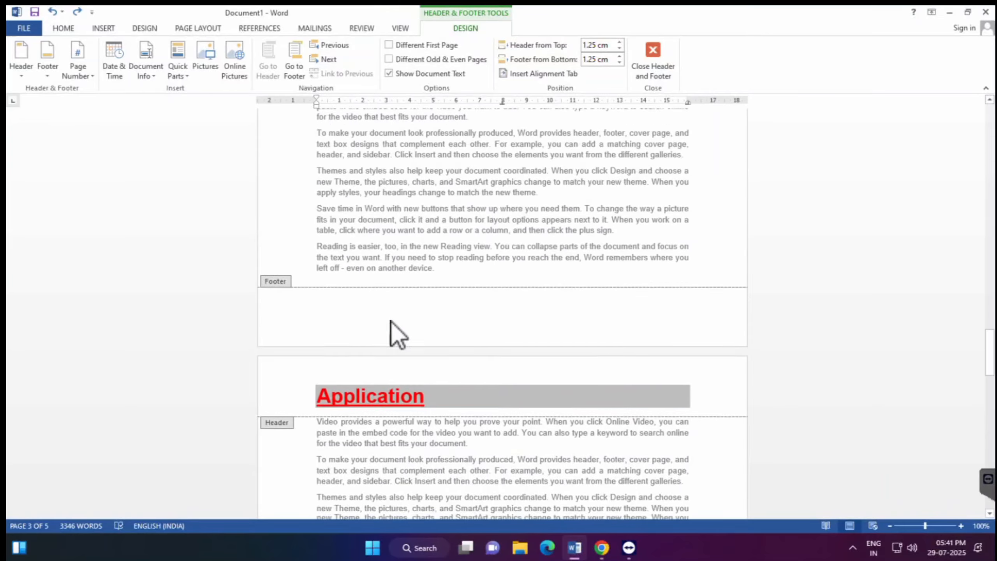
{"action": "scroll", "coordinate": [396, 334], "scroll_direction": "down", "scroll_amount": 10}
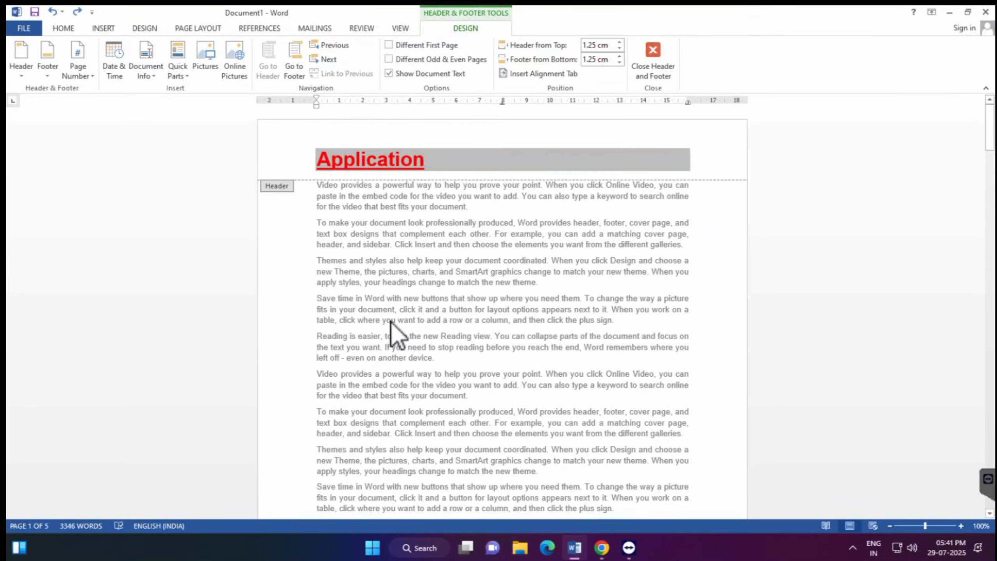
Set the header's distance from the top of the page to 0.9 cm.
{"action": "left_click", "coordinate": [433, 164]}
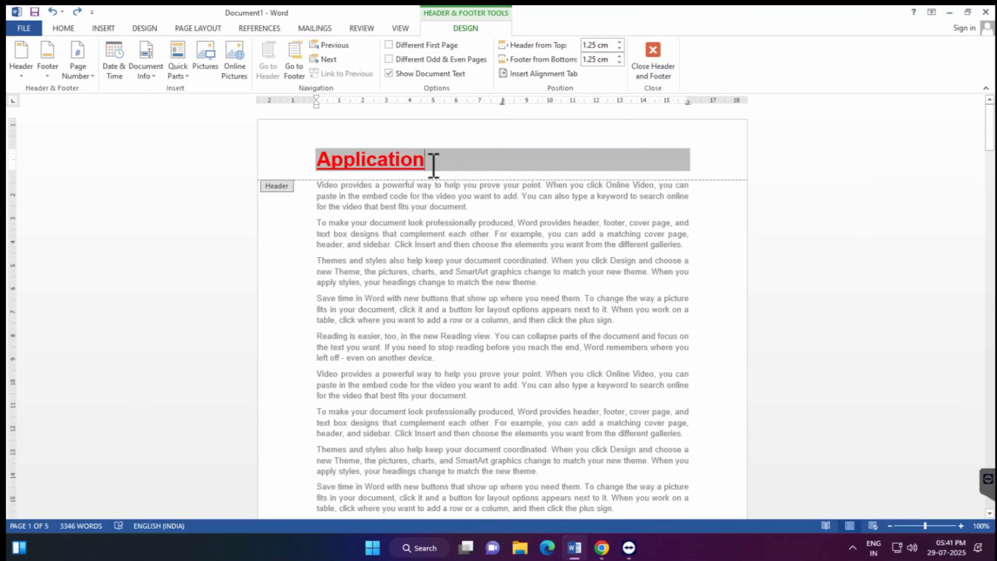
{"action": "left_click", "coordinate": [620, 43]}
{"action": "left_click", "coordinate": [619, 49]}
{"action": "left_click", "coordinate": [620, 48]}
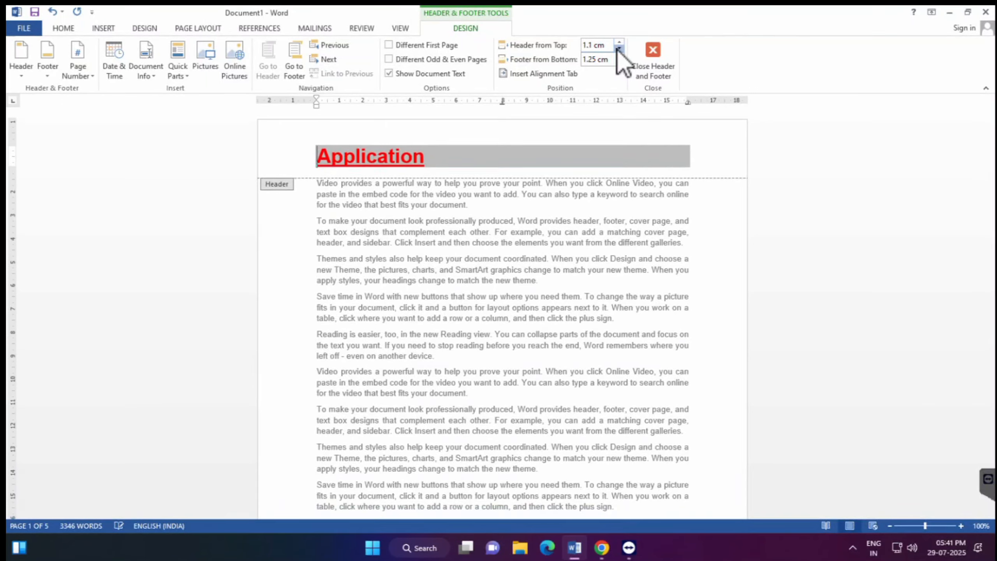
{"action": "left_click", "coordinate": [619, 49]}
{"action": "left_click", "coordinate": [620, 42]}
{"action": "left_click", "coordinate": [621, 42]}
{"action": "left_click", "coordinate": [621, 42]}
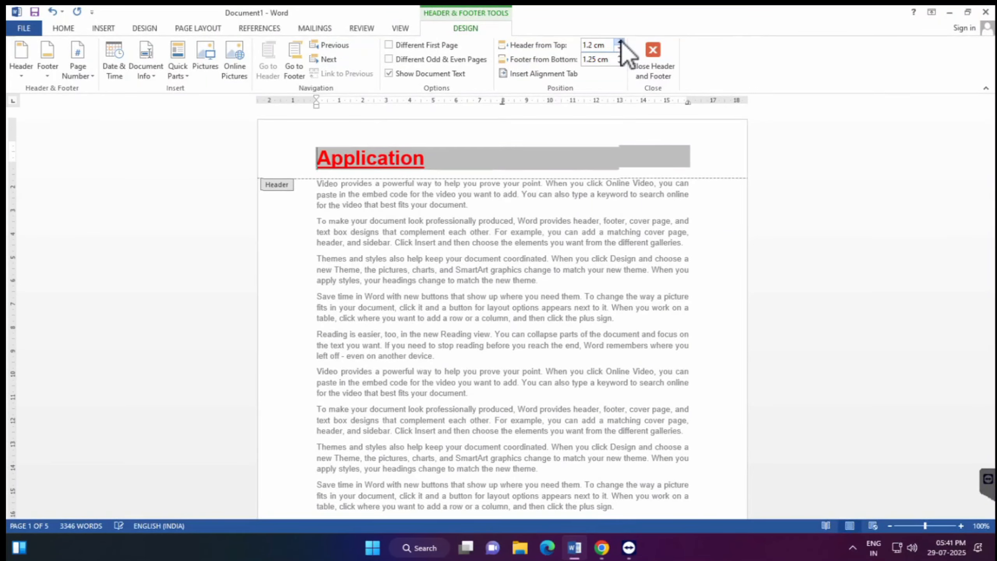
{"action": "left_click", "coordinate": [620, 48]}
{"action": "left_click", "coordinate": [620, 48]}
{"action": "left_click", "coordinate": [620, 48]}
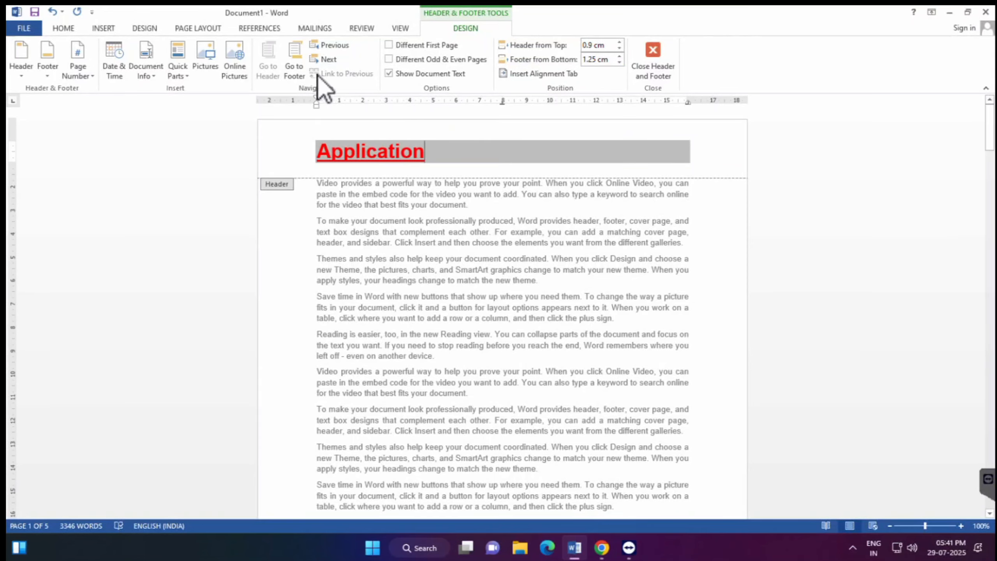
Go to the first page's footer and set its distance from the bottom of the page to 1.2 cm.
{"action": "left_click", "coordinate": [300, 68]}
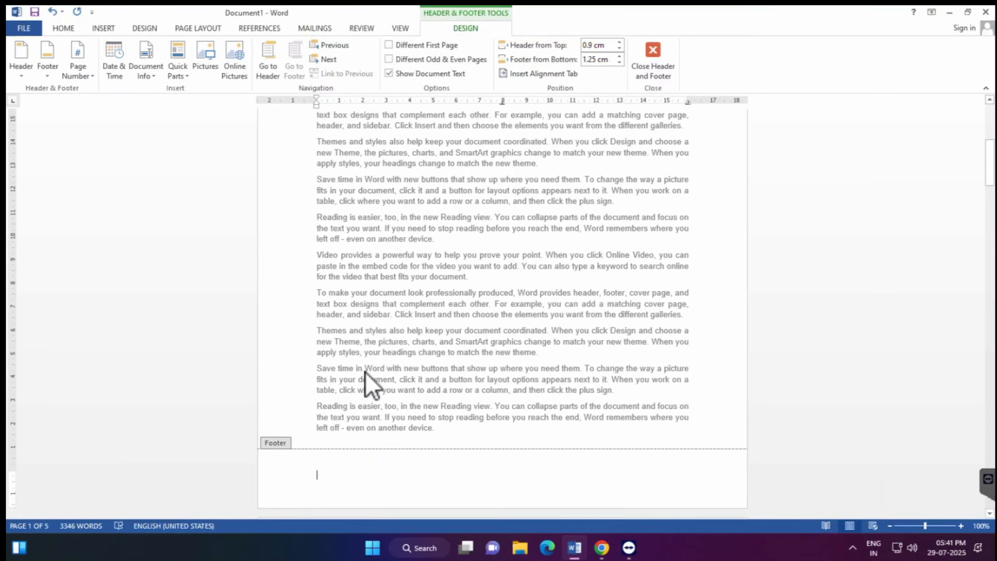
{"action": "left_click", "coordinate": [619, 56]}
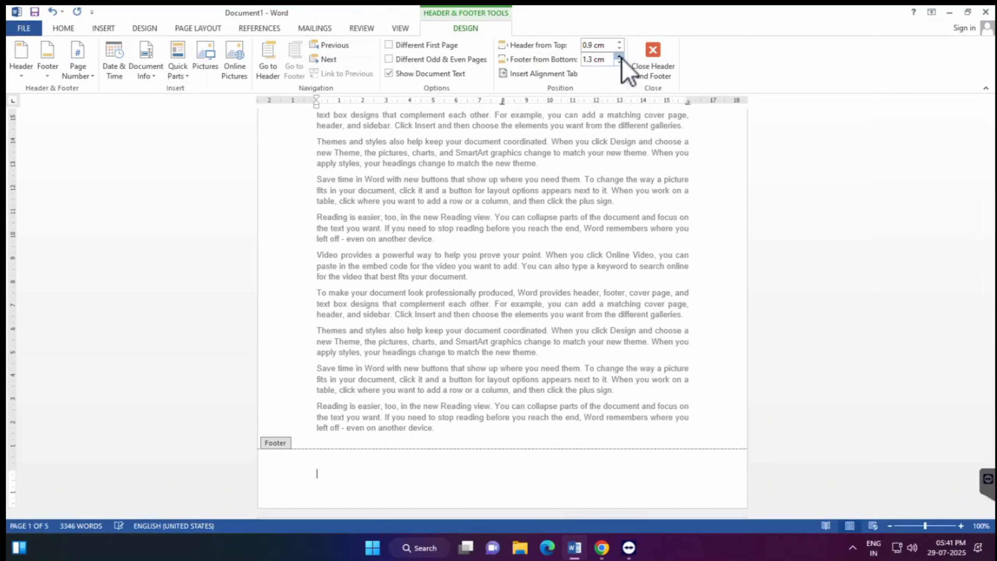
{"action": "left_click", "coordinate": [619, 56]}
{"action": "left_click", "coordinate": [620, 57]}
{"action": "left_click", "coordinate": [620, 56]}
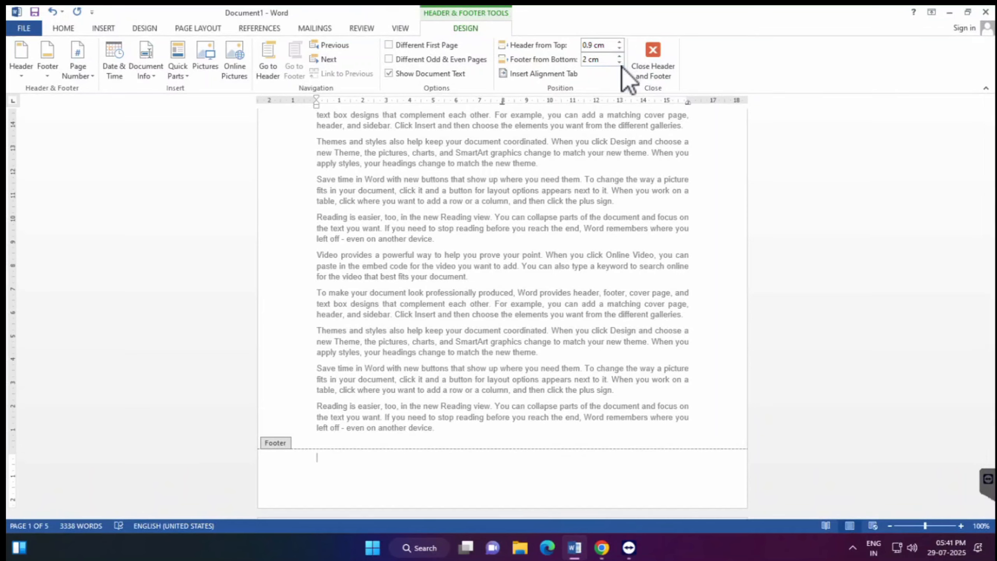
{"action": "left_click", "coordinate": [620, 61]}
{"action": "left_click", "coordinate": [620, 61]}
{"action": "left_click", "coordinate": [620, 62]}
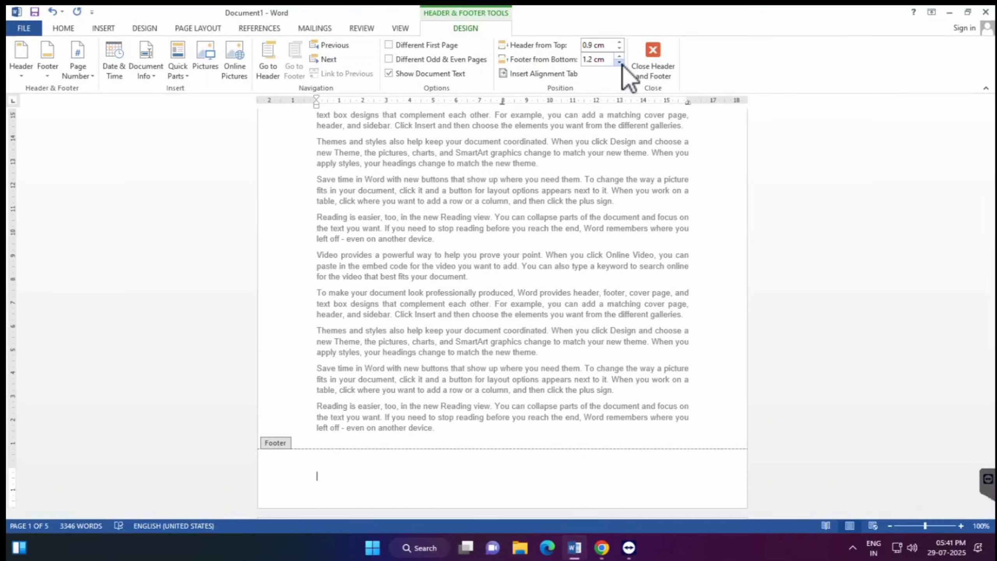
Insert a center alignment tab and a left alignment tab in the footer, both relative to the margin with no leader.
{"action": "left_click", "coordinate": [522, 74]}
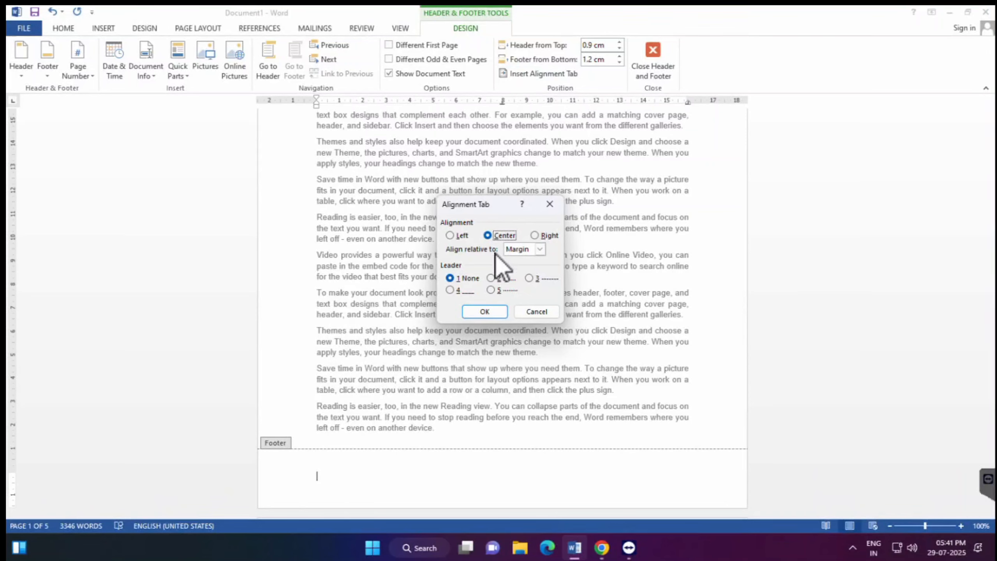
{"action": "left_click", "coordinate": [487, 311]}
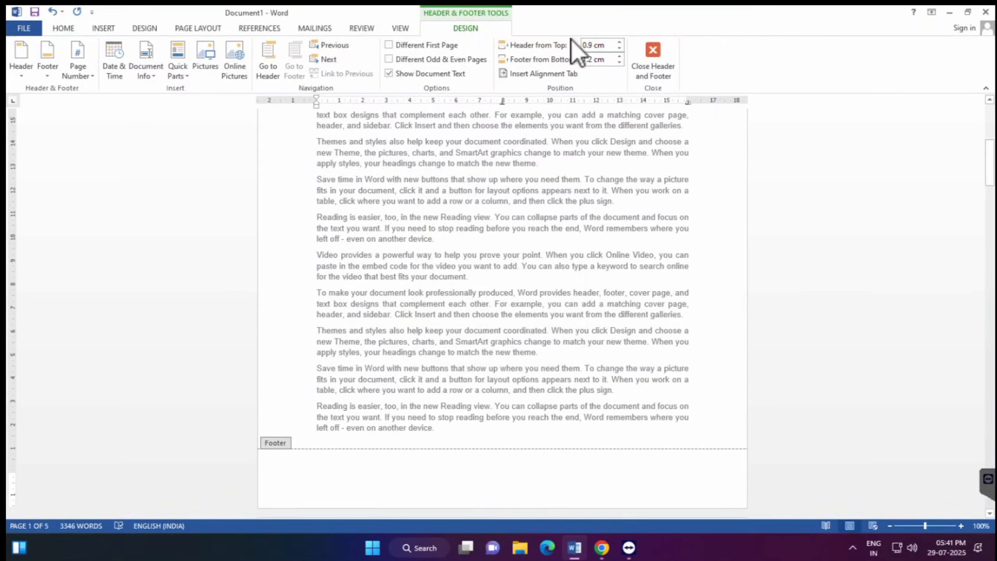
{"action": "left_click", "coordinate": [542, 71]}
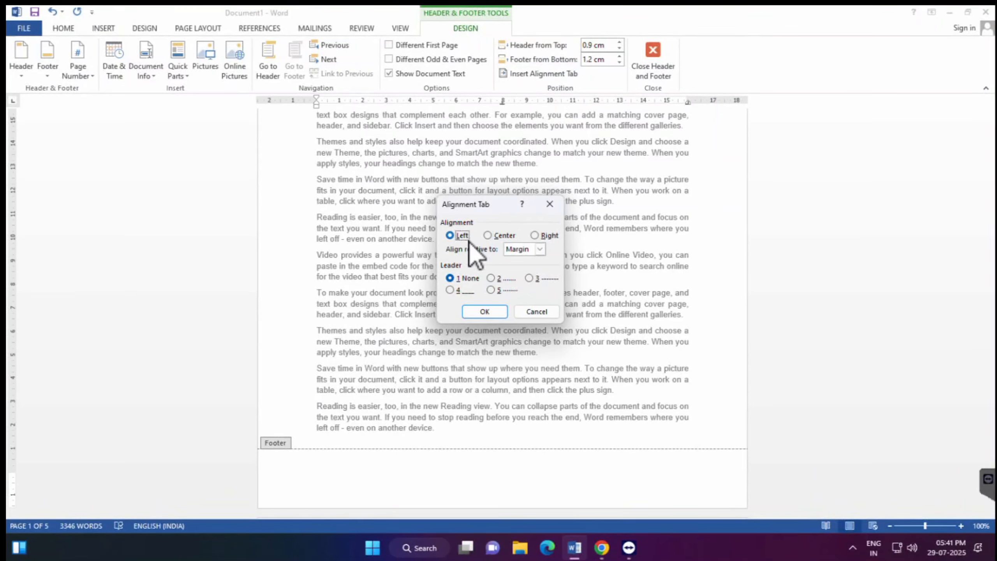
{"action": "left_click", "coordinate": [486, 313]}
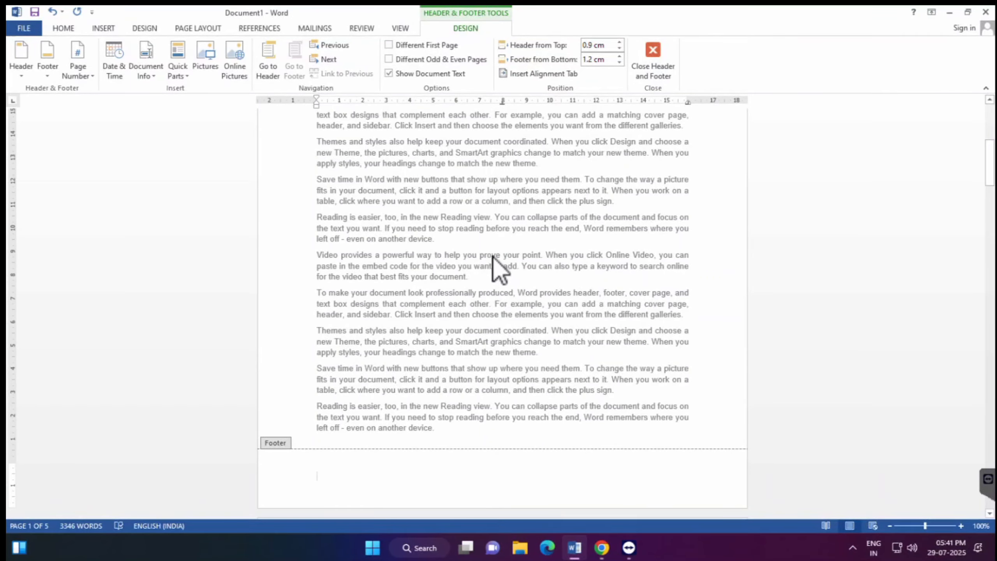
Give the document's first page a different header and footer, and compare it with the header on the following pages.
{"action": "scroll", "coordinate": [493, 260], "scroll_direction": "up", "scroll_amount": 8}
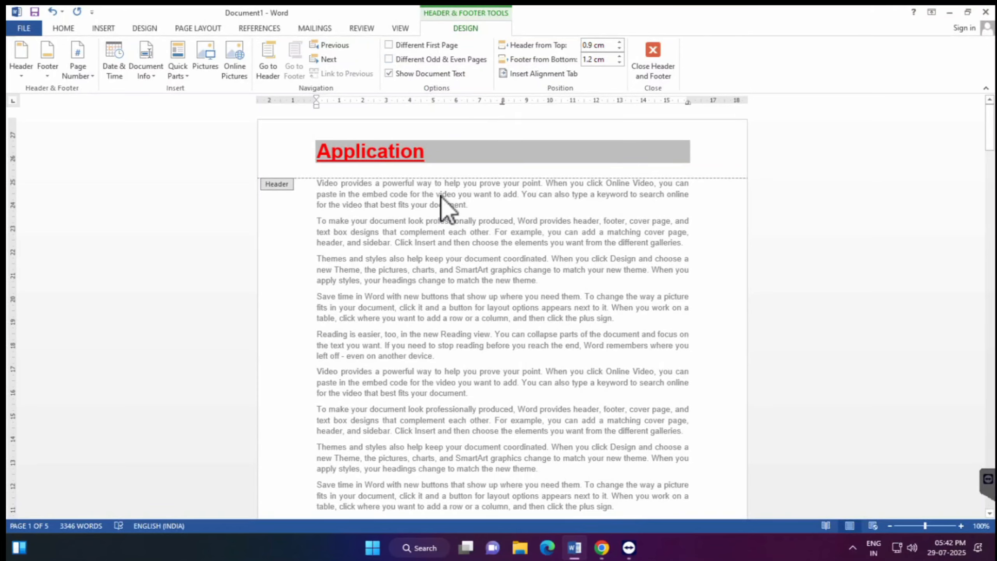
{"action": "scroll", "coordinate": [497, 178], "scroll_direction": "down", "scroll_amount": 10}
{"action": "scroll", "coordinate": [436, 232], "scroll_direction": "down", "scroll_amount": 5}
{"action": "left_click", "coordinate": [440, 153]}
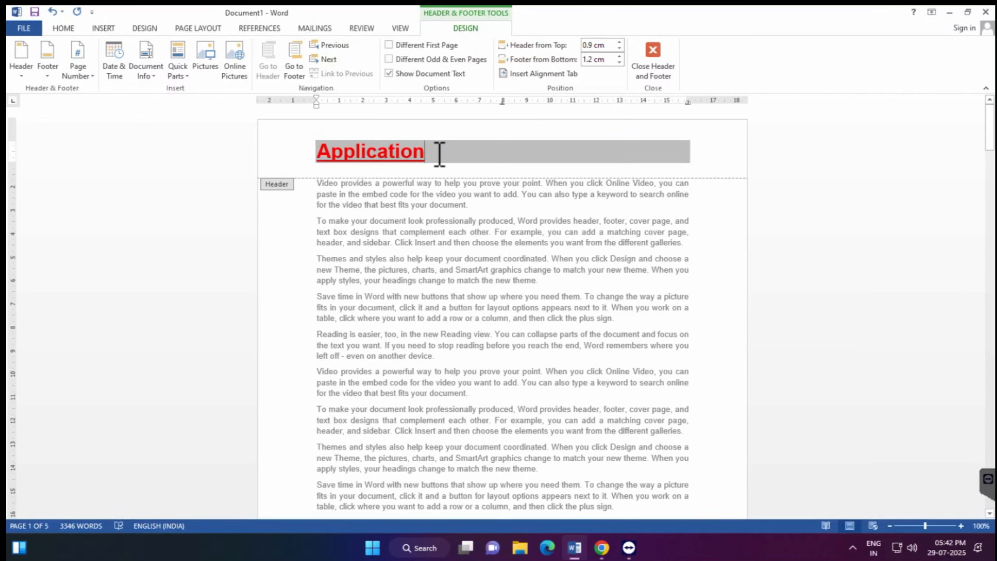
{"action": "left_click", "coordinate": [404, 47]}
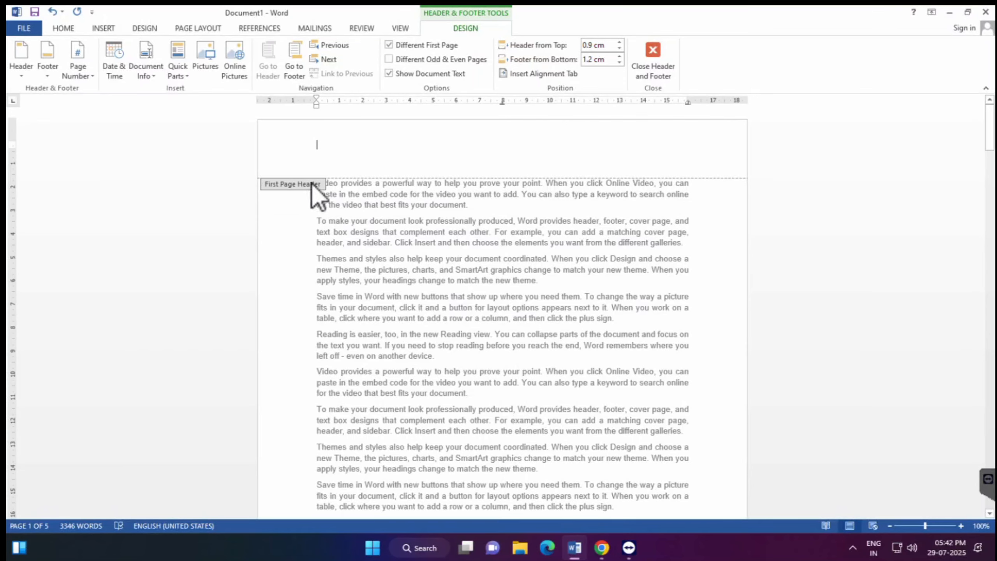
{"action": "scroll", "coordinate": [421, 224], "scroll_direction": "down", "scroll_amount": 15}
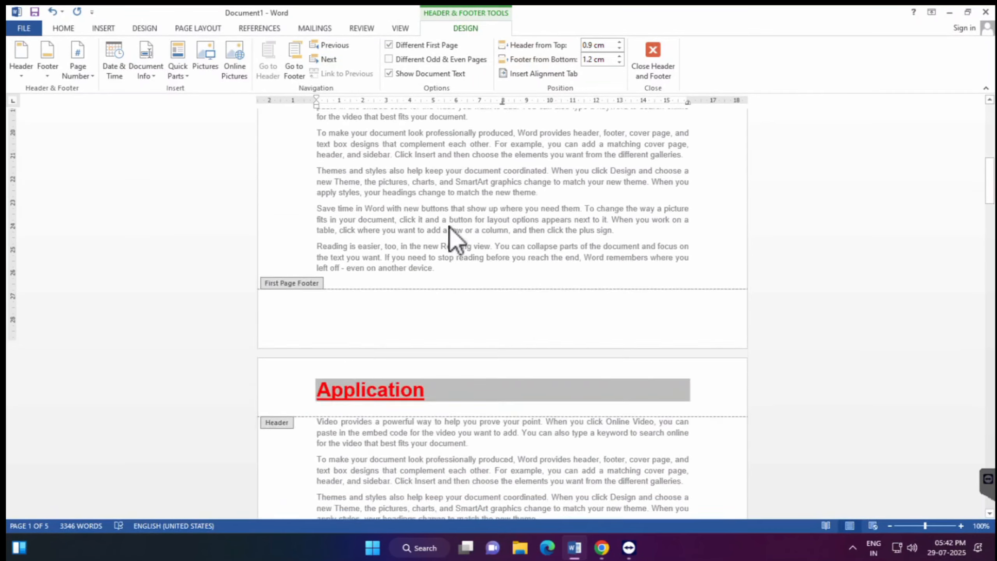
{"action": "scroll", "coordinate": [436, 248], "scroll_direction": "down", "scroll_amount": 20}
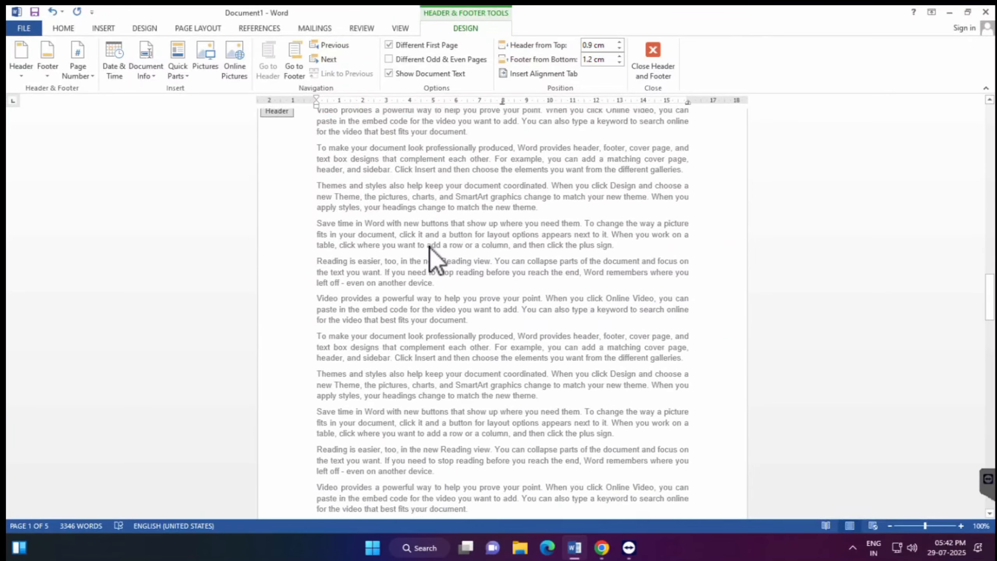
{"action": "scroll", "coordinate": [432, 246], "scroll_direction": "up", "scroll_amount": 20}
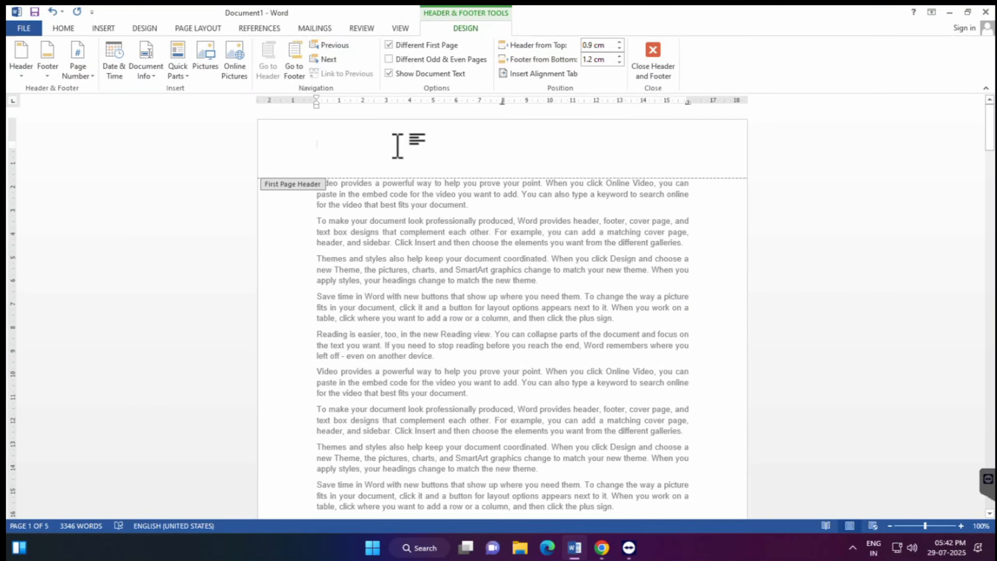
Enter "Header" in the first page's header and enlarge its font size by several increments, undoing the last one.
{"action": "type", "text": "Header"}
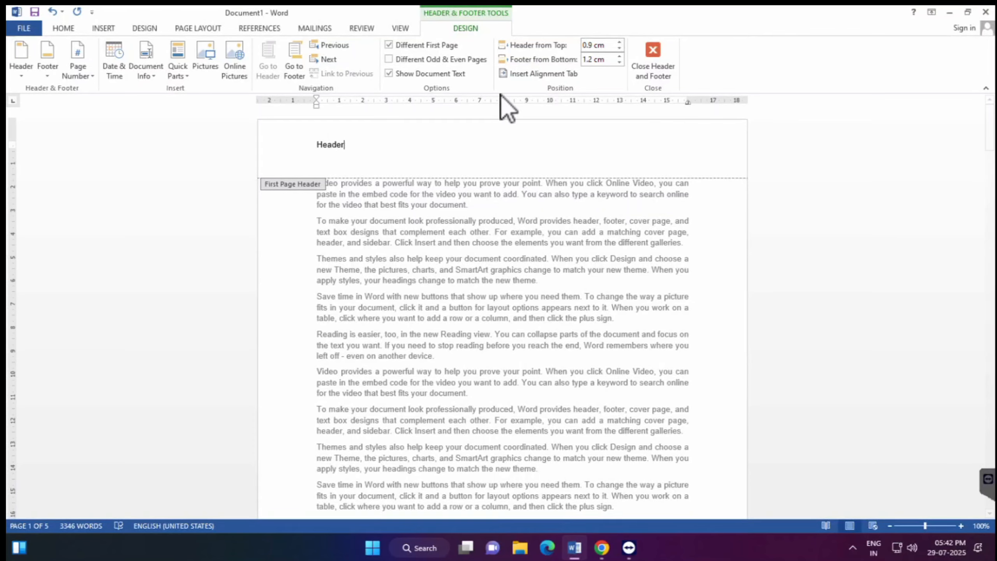
{"action": "left_click_drag", "start_coordinate": [387, 141], "coordinate": [316, 144]}
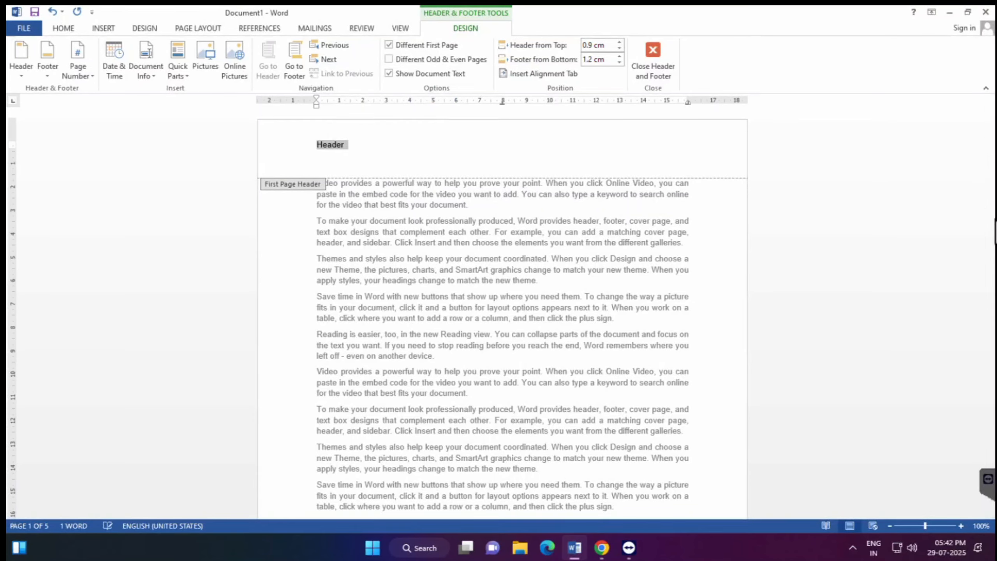
{"action": "key", "text": "ctrl+shift+period"}
{"action": "key", "text": "ctrl+shift+period"}
{"action": "key", "text": "ctrl+shift+period"}
{"action": "key", "text": "ctrl+shift+period"}
{"action": "key", "text": "ctrl+shift+period"}
{"action": "key", "text": "ctrl+shift+period"}
{"action": "key", "text": "ctrl+shift+period"}
{"action": "key", "text": "ctrl+shift+period"}
{"action": "key", "text": "ctrl+shift+period"}
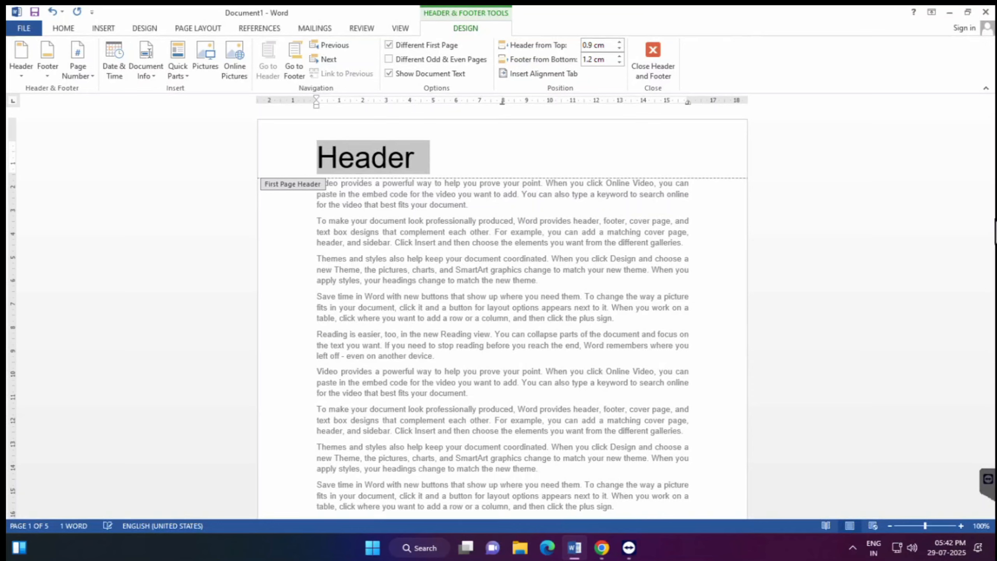
{"action": "key", "text": "ctrl+z"}
{"action": "left_click", "coordinate": [413, 158]}
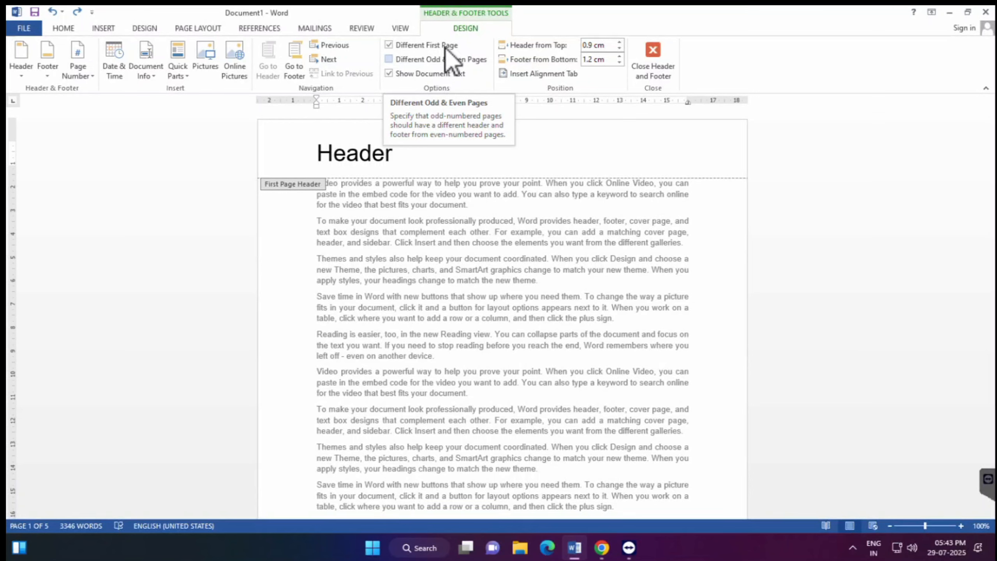
Switch from a different first page to different odd and even pages, and check the headers through the document.
{"action": "left_click", "coordinate": [413, 50]}
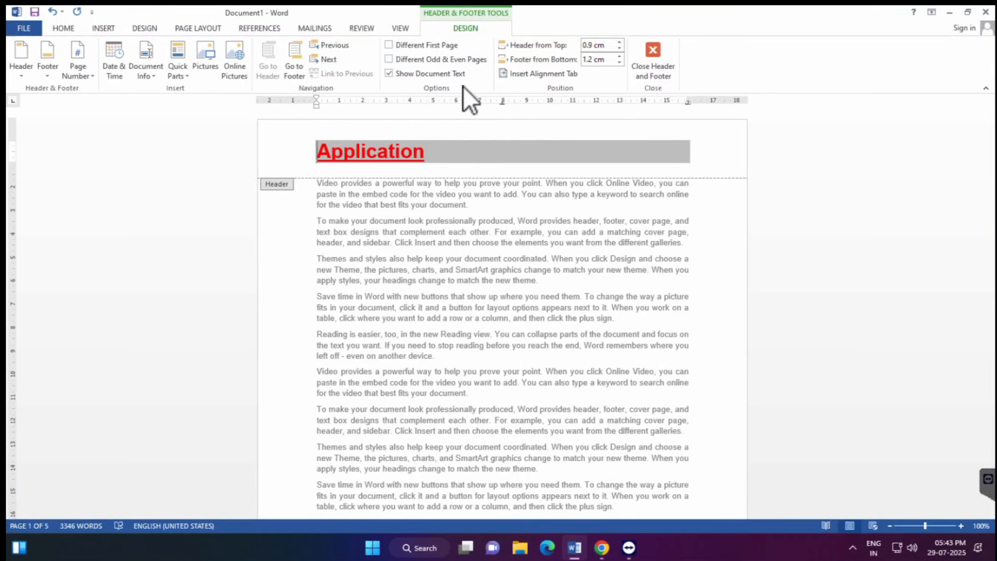
{"action": "left_click", "coordinate": [450, 59]}
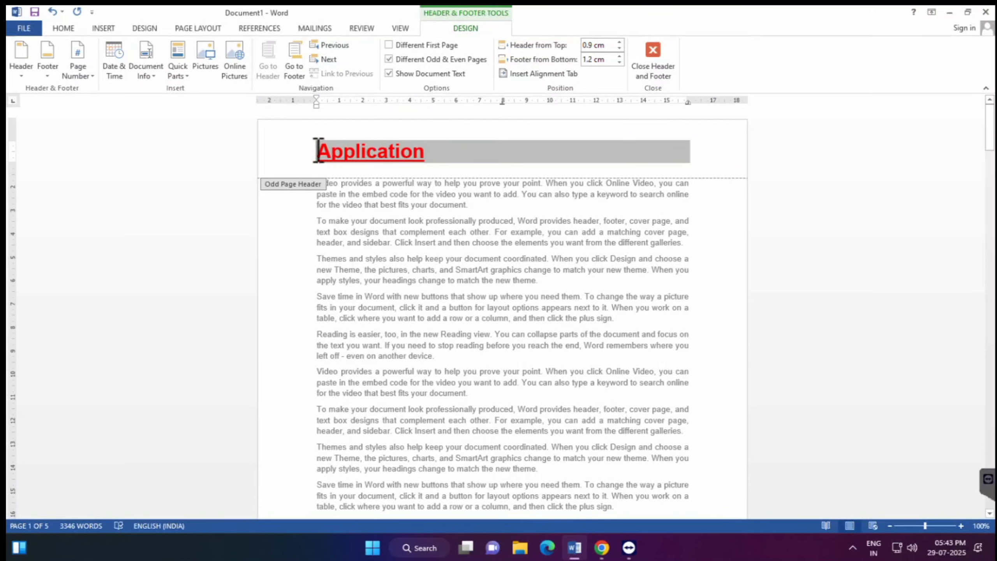
{"action": "left_click_drag", "start_coordinate": [318, 151], "coordinate": [465, 152]}
{"action": "scroll", "coordinate": [445, 157], "scroll_direction": "down", "scroll_amount": 15}
{"action": "scroll", "coordinate": [444, 160], "scroll_direction": "down", "scroll_amount": 5}
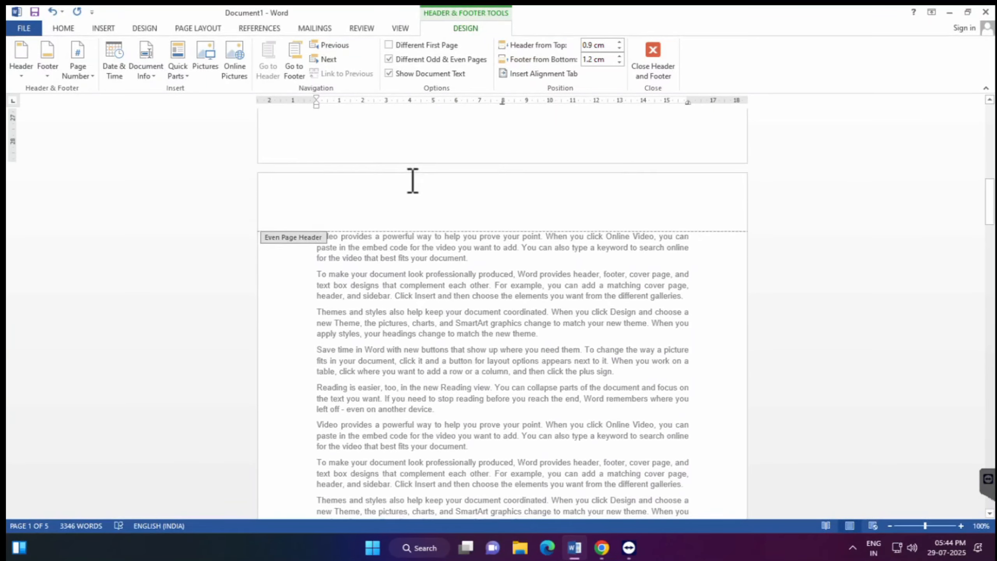
{"action": "left_click", "coordinate": [354, 192]}
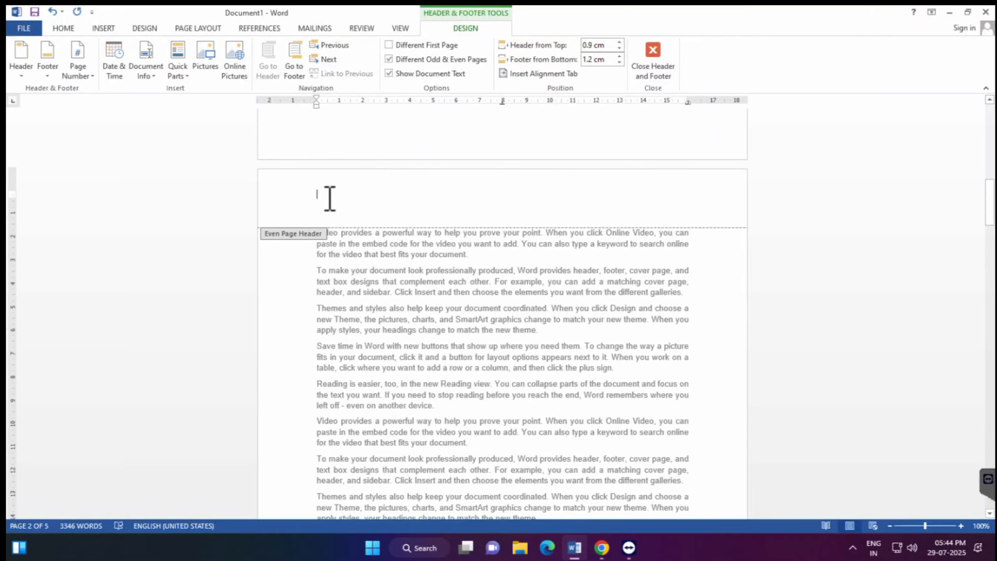
{"action": "scroll", "coordinate": [396, 276], "scroll_direction": "down", "scroll_amount": 20}
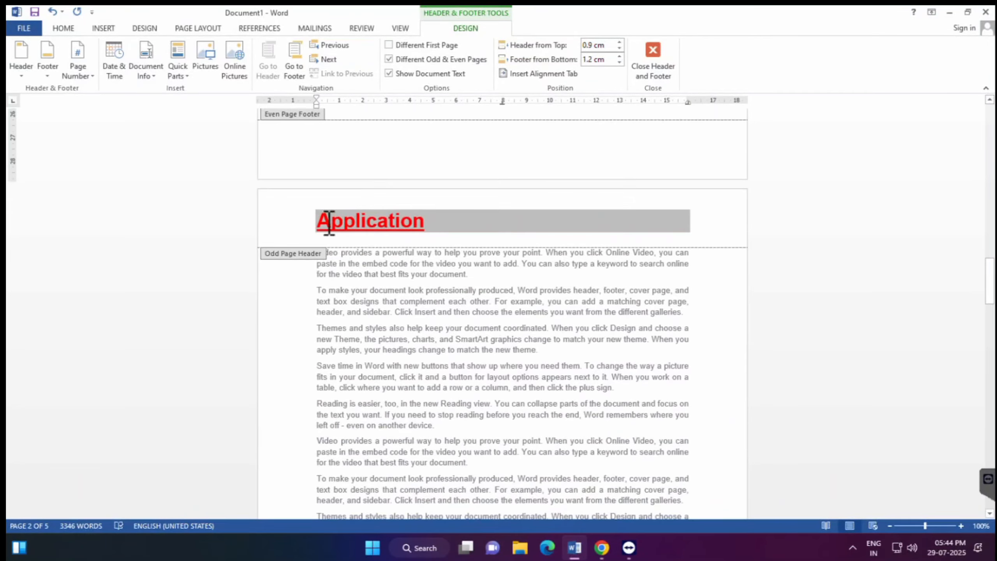
{"action": "left_click_drag", "start_coordinate": [319, 222], "coordinate": [427, 232]}
{"action": "scroll", "coordinate": [409, 236], "scroll_direction": "down", "scroll_amount": 5}
{"action": "scroll", "coordinate": [408, 244], "scroll_direction": "down", "scroll_amount": 20}
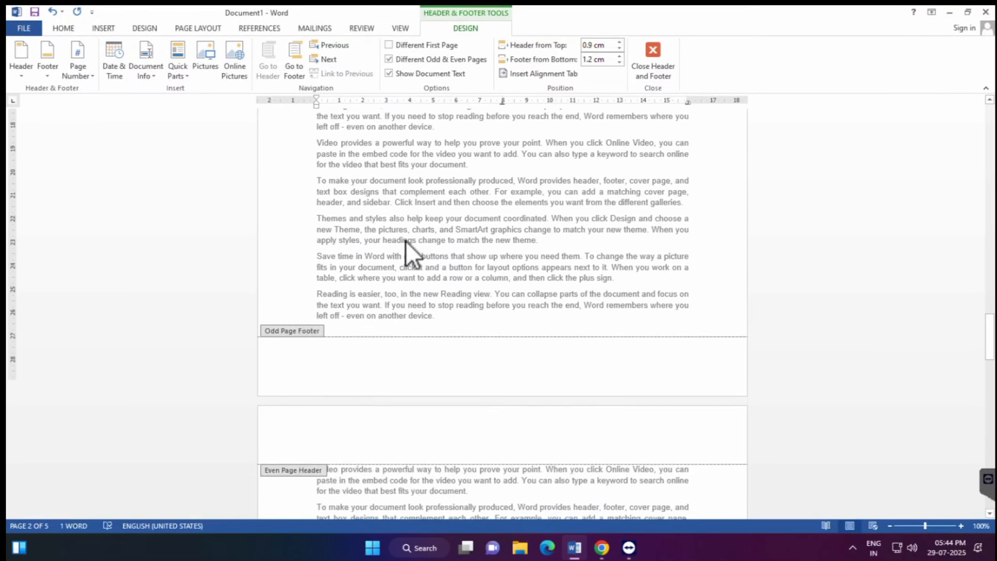
{"action": "scroll", "coordinate": [394, 260], "scroll_direction": "down", "scroll_amount": 6}
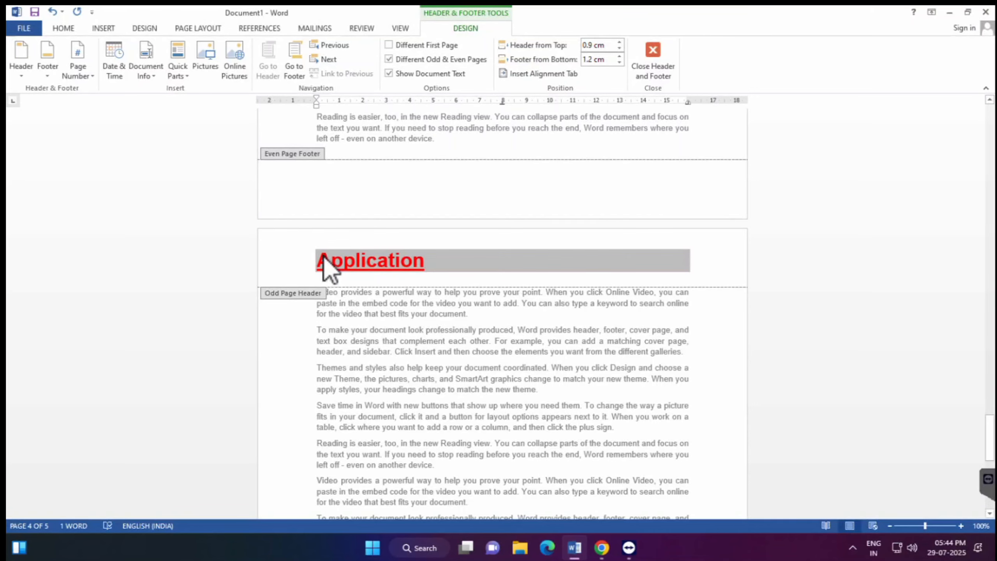
Turn off different headers and footers for odd and even pages and check the header across the pages.
{"action": "left_click", "coordinate": [447, 62]}
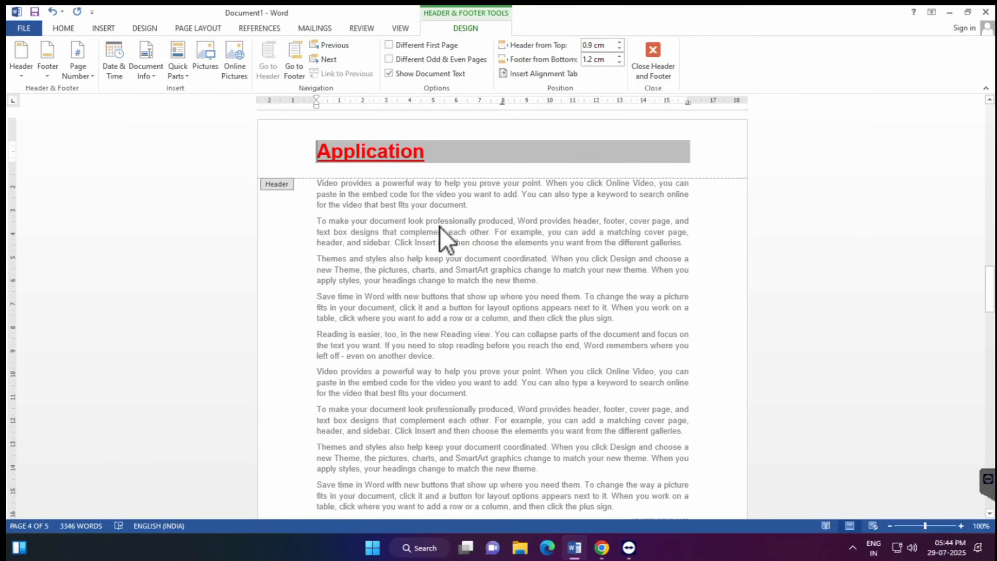
{"action": "scroll", "coordinate": [443, 255], "scroll_direction": "up", "scroll_amount": 12}
{"action": "scroll", "coordinate": [438, 279], "scroll_direction": "down", "scroll_amount": 6}
{"action": "scroll", "coordinate": [434, 291], "scroll_direction": "down", "scroll_amount": 20}
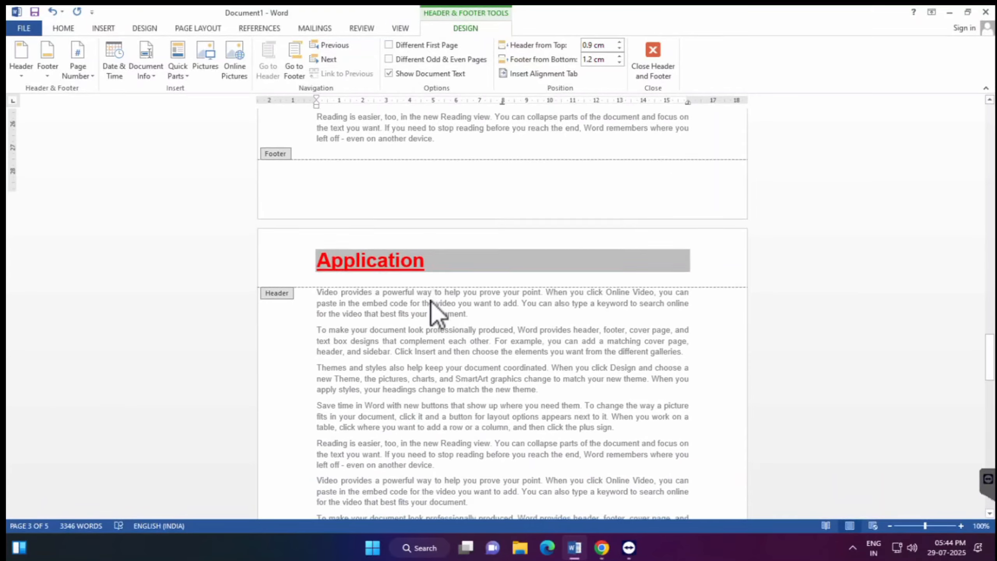
{"action": "scroll", "coordinate": [423, 311], "scroll_direction": "down", "scroll_amount": 1}
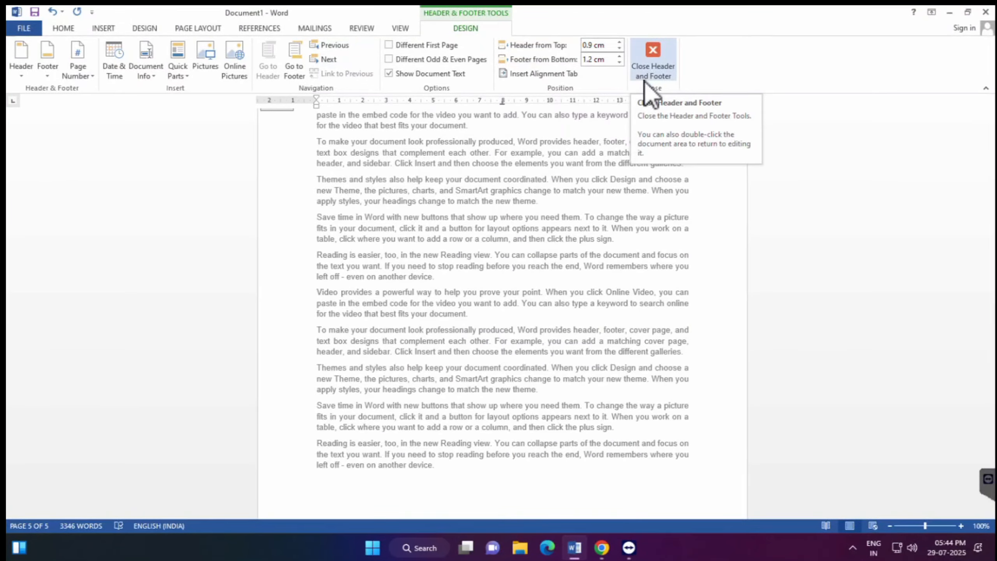
Close header and footer editing and review the header across the document's pages.
{"action": "left_click", "coordinate": [653, 72]}
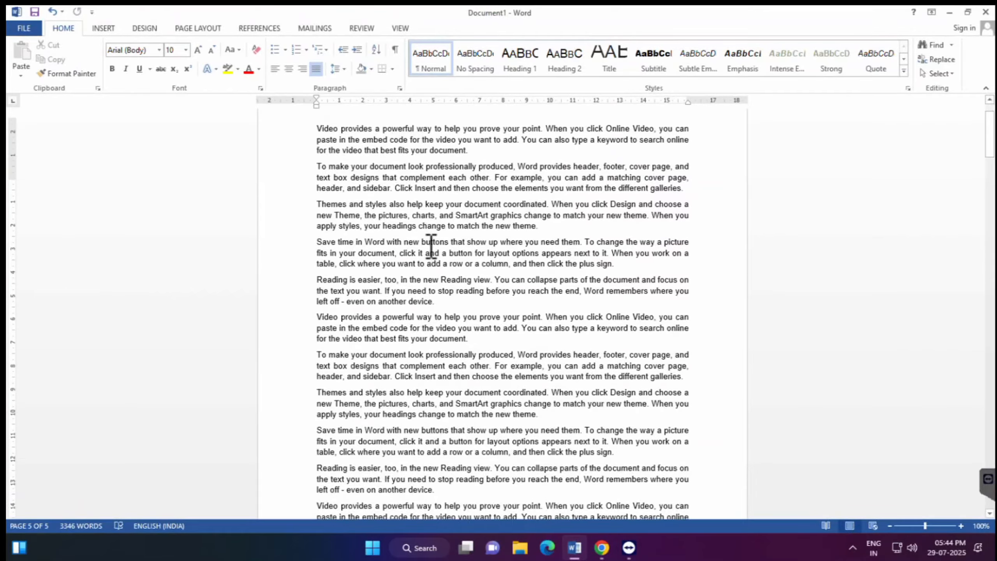
{"action": "scroll", "coordinate": [429, 250], "scroll_direction": "down", "scroll_amount": 15}
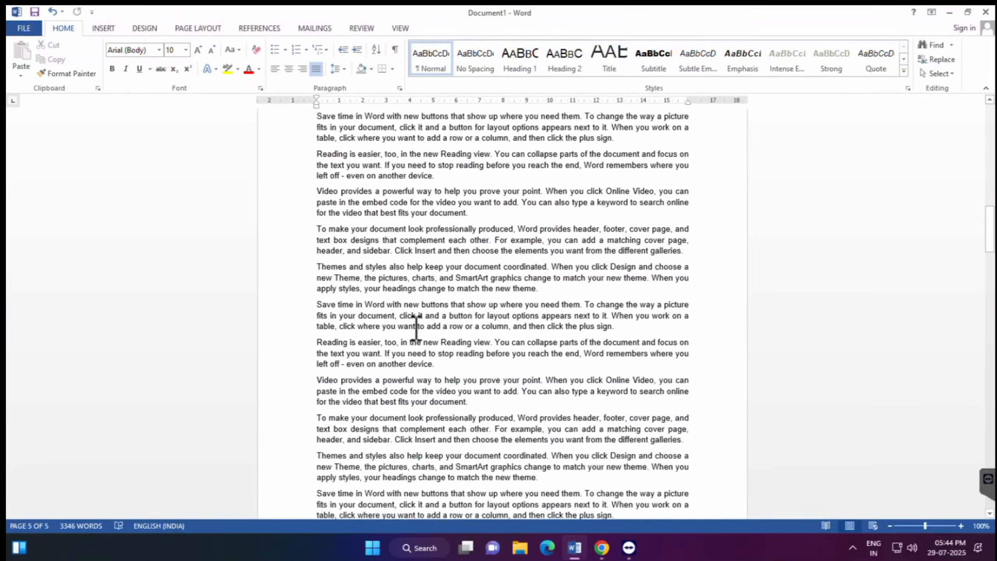
{"action": "scroll", "coordinate": [416, 327], "scroll_direction": "down", "scroll_amount": 10}
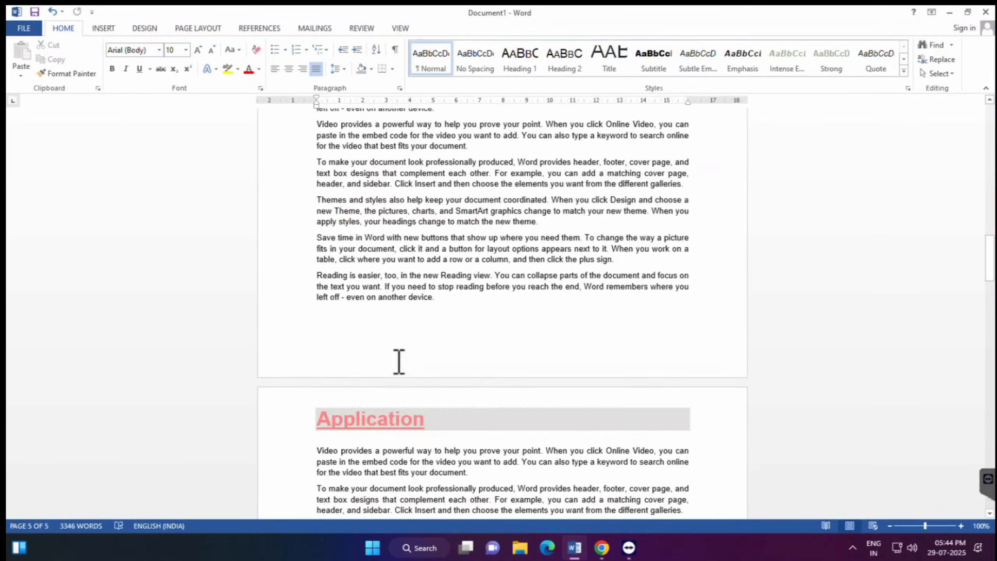
{"action": "scroll", "coordinate": [399, 362], "scroll_direction": "down", "scroll_amount": 8}
{"action": "scroll", "coordinate": [396, 357], "scroll_direction": "up", "scroll_amount": 1}
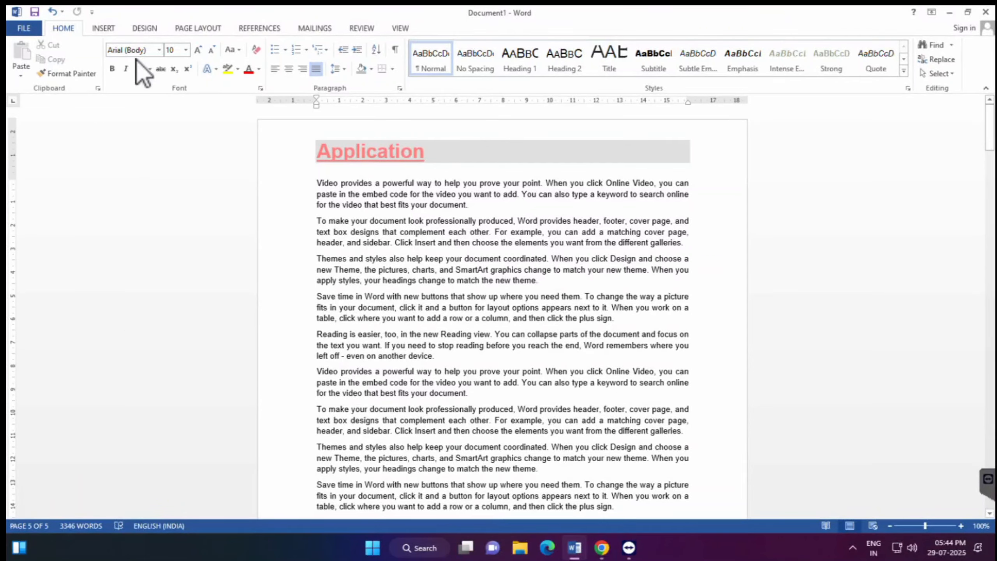
Open the header for editing and leave it again, once with Edit Header and once directly from the page.
{"action": "left_click", "coordinate": [107, 29]}
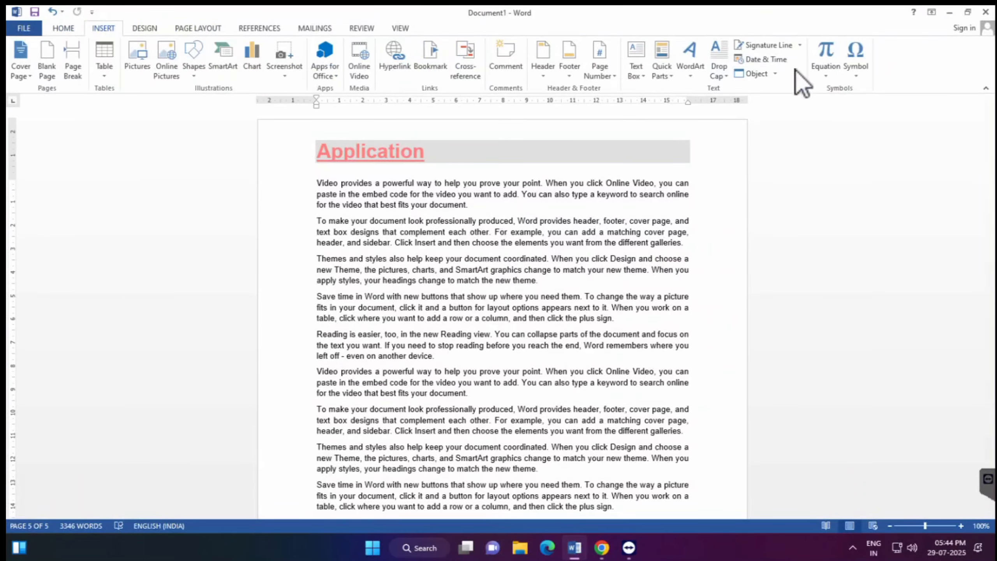
{"action": "left_click", "coordinate": [540, 76]}
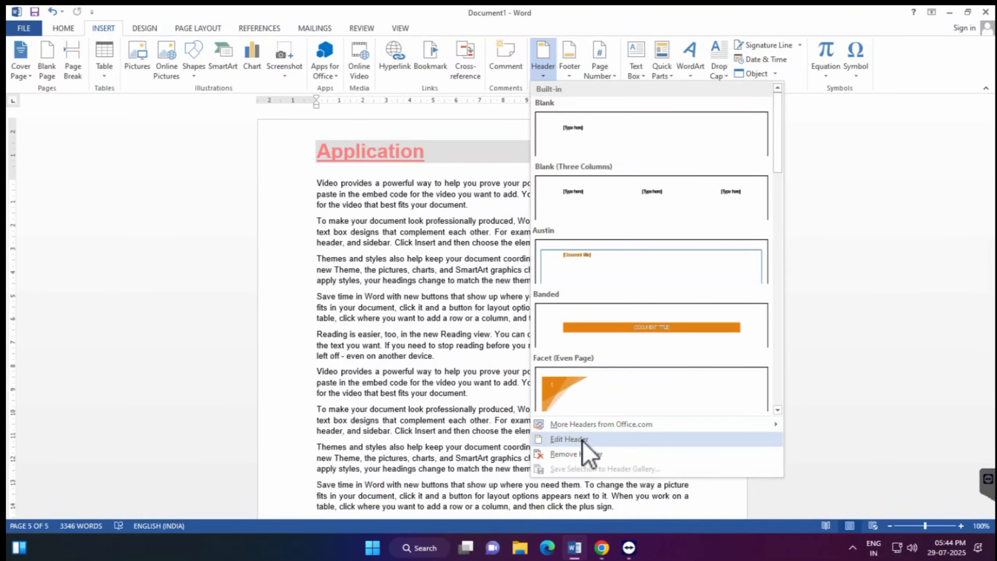
{"action": "left_click", "coordinate": [641, 440]}
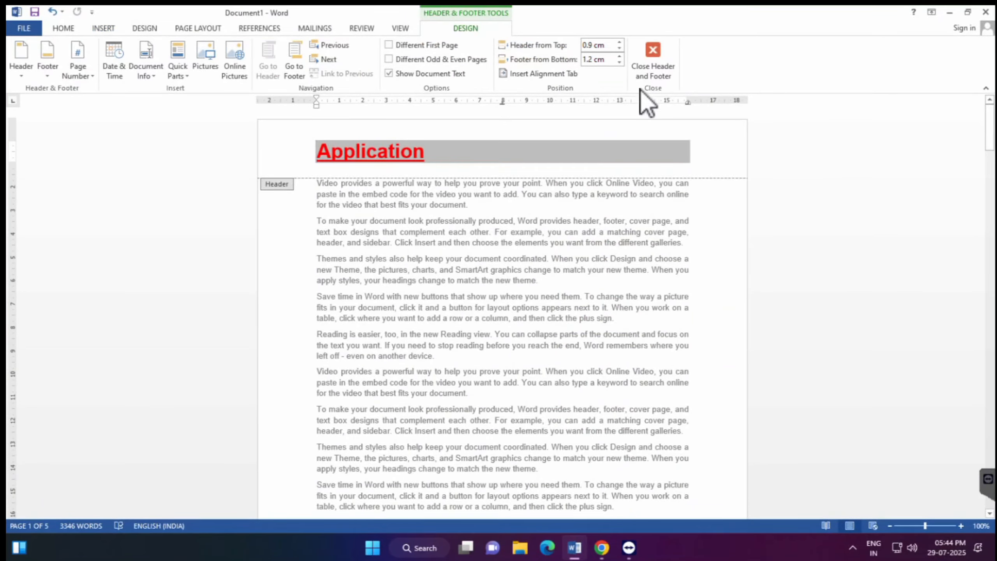
{"action": "left_click", "coordinate": [661, 70]}
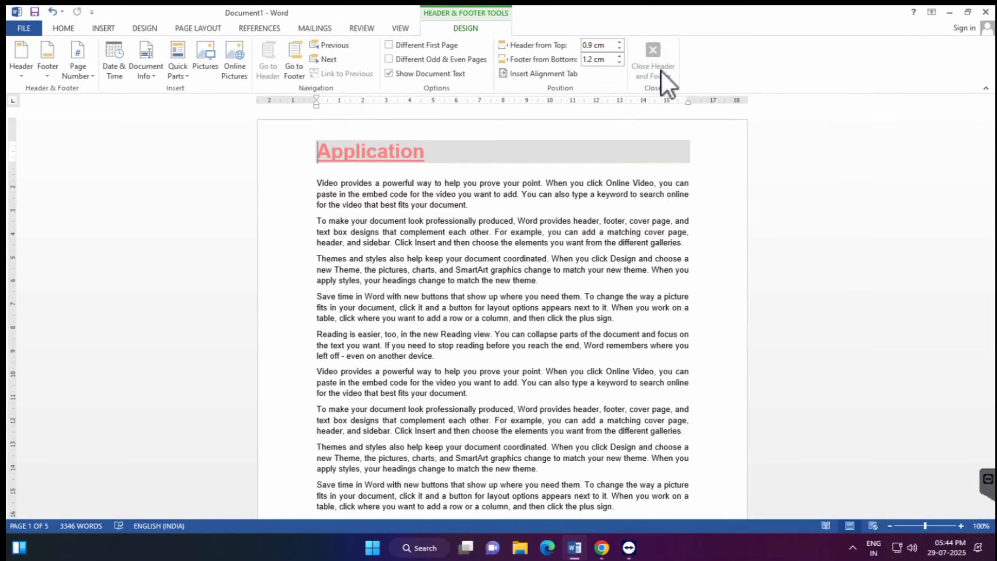
{"action": "double_click", "coordinate": [413, 156]}
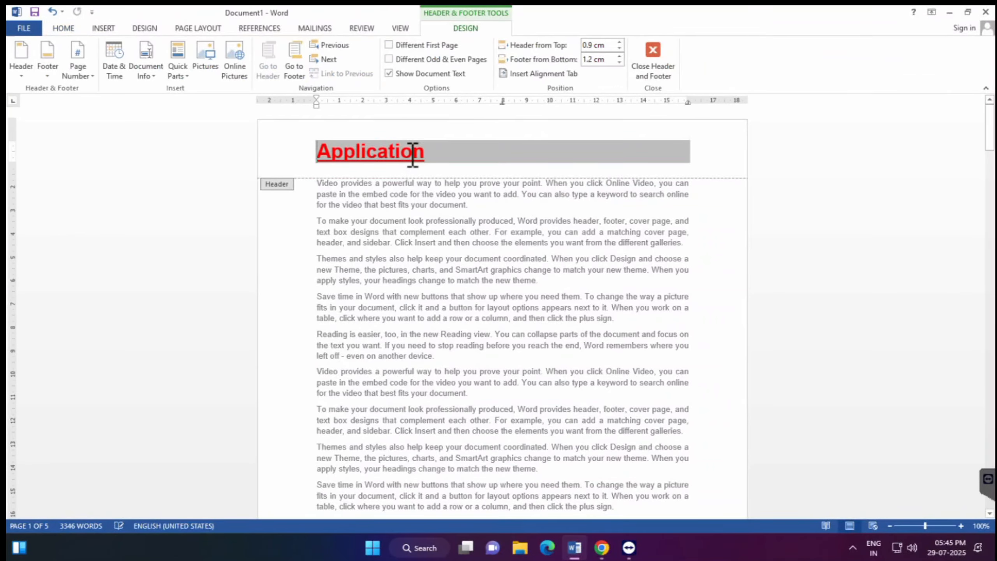
{"action": "left_click", "coordinate": [665, 66]}
Remove the header and the footer from the document and check the pages.
{"action": "left_click", "coordinate": [103, 29]}
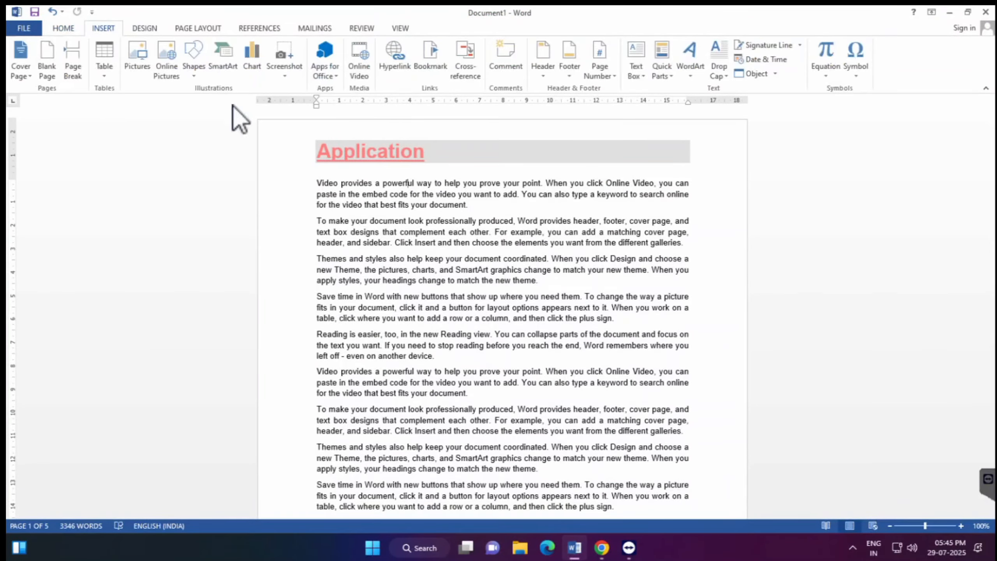
{"action": "left_click", "coordinate": [545, 78]}
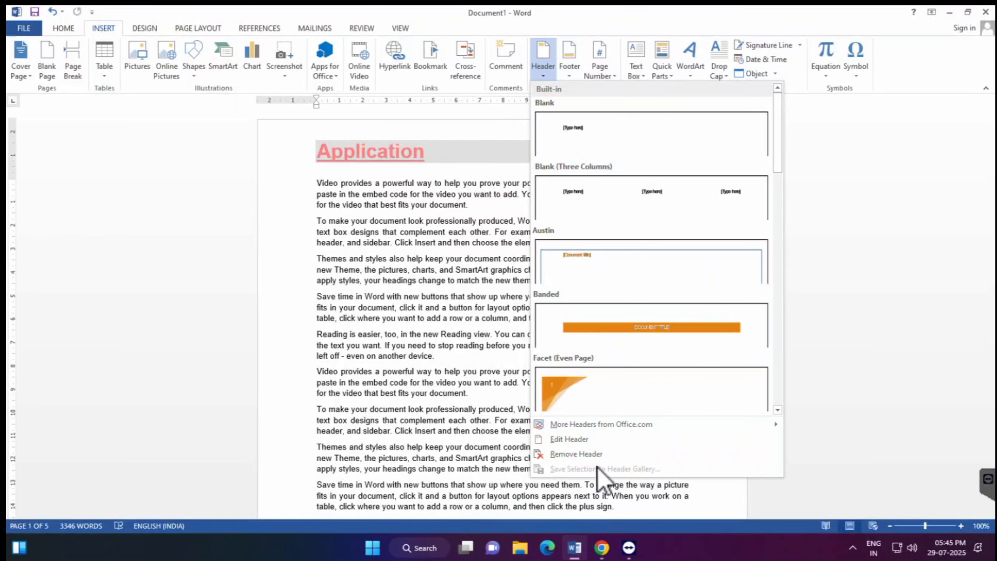
{"action": "left_click", "coordinate": [603, 455]}
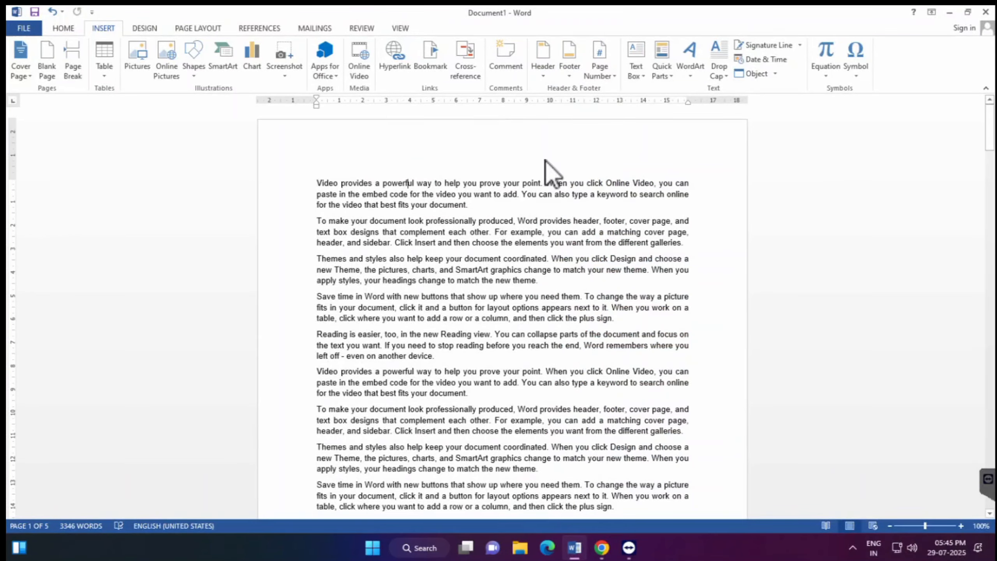
{"action": "left_click", "coordinate": [570, 71]}
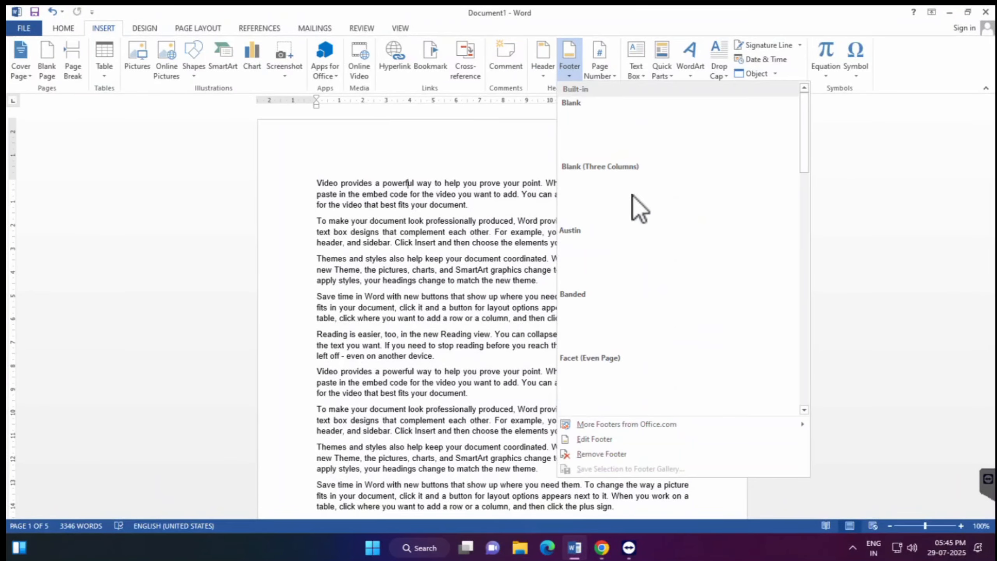
{"action": "left_click", "coordinate": [602, 455]}
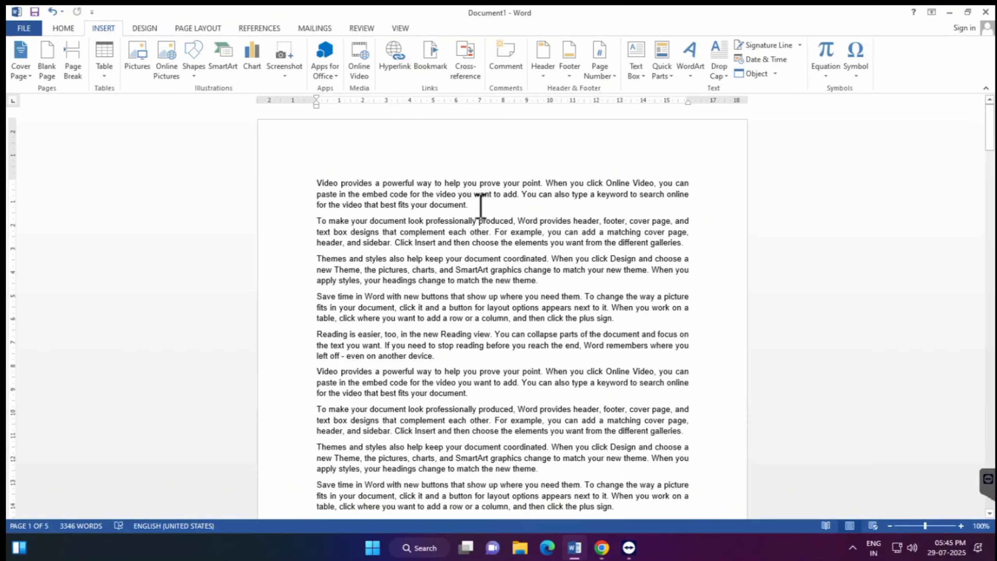
{"action": "scroll", "coordinate": [471, 212], "scroll_direction": "down", "scroll_amount": 10}
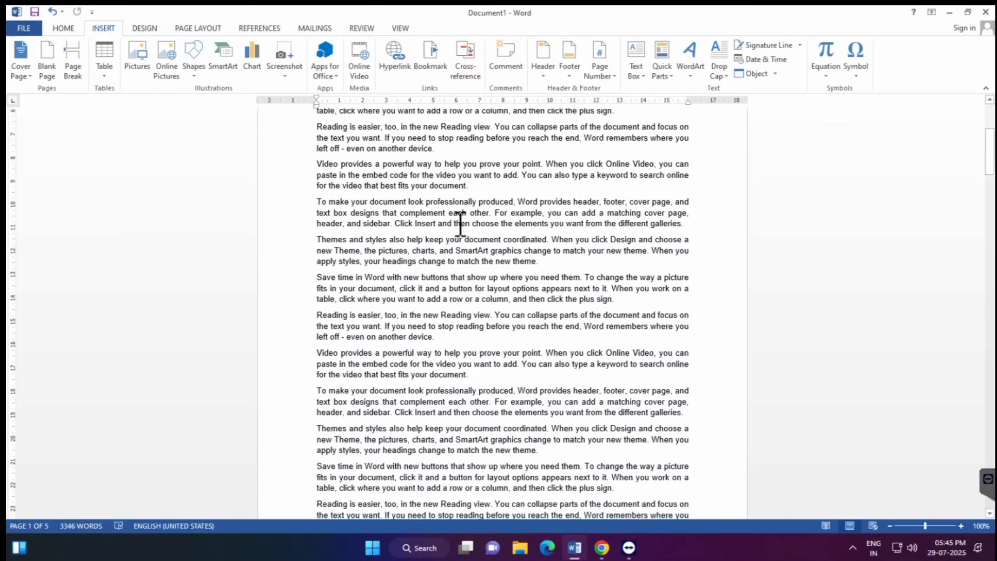
Look through the page number placement options, including the Page Margins and Current Position galleries.
{"action": "scroll", "coordinate": [451, 255], "scroll_direction": "up", "scroll_amount": 10}
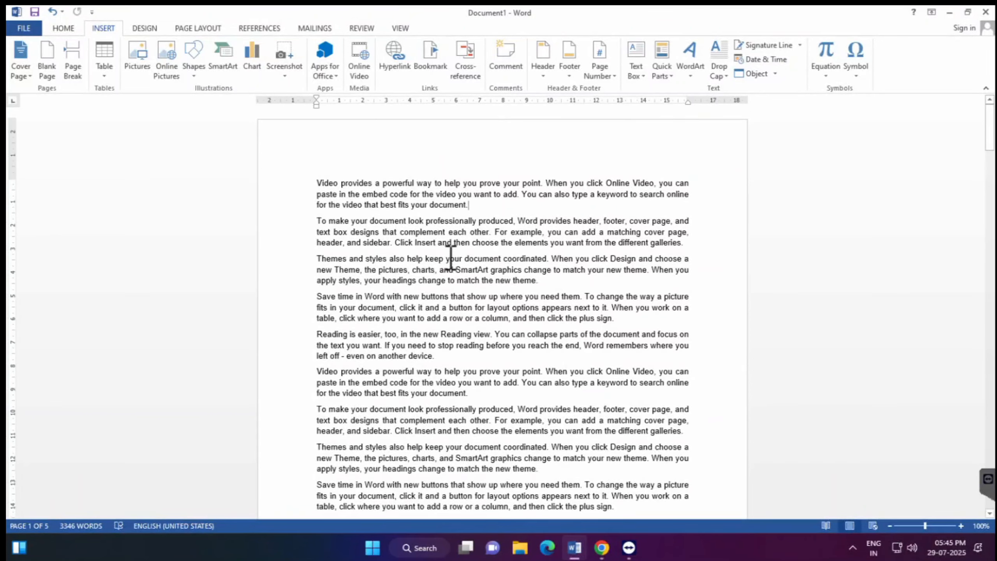
{"action": "left_click", "coordinate": [607, 75]}
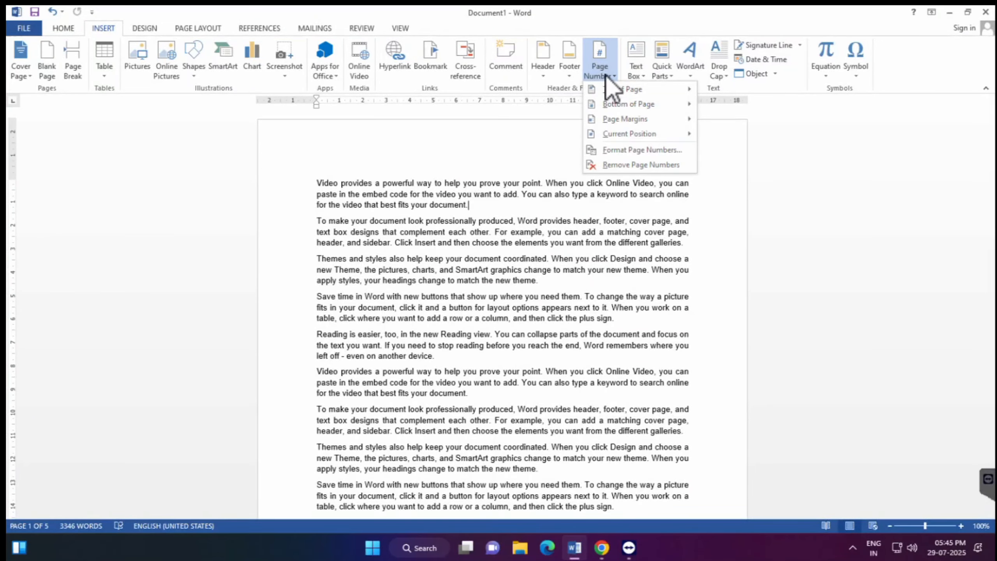
{"action": "mouse_move", "coordinate": [640, 90]}
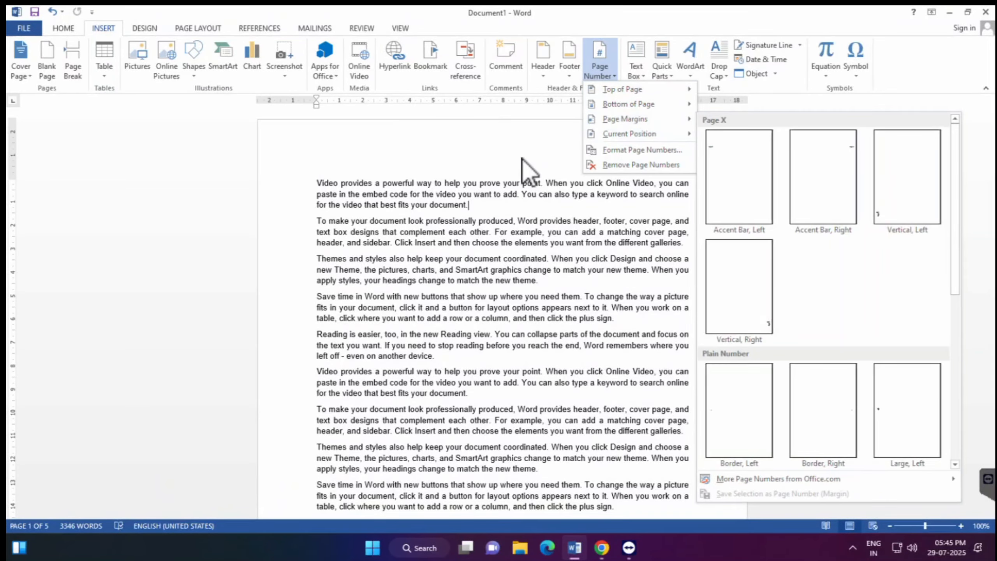
{"action": "left_click", "coordinate": [310, 269]}
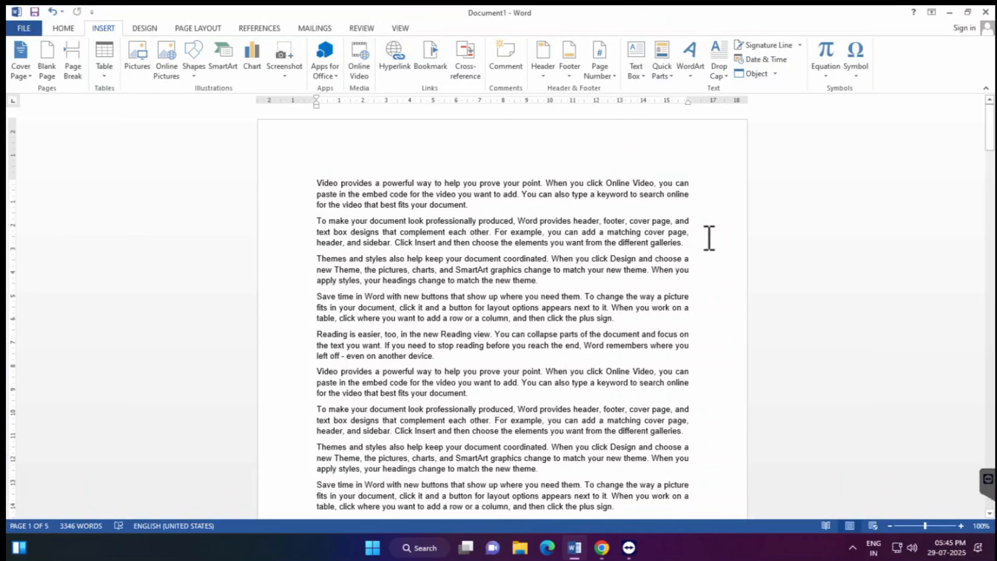
{"action": "left_click", "coordinate": [603, 71]}
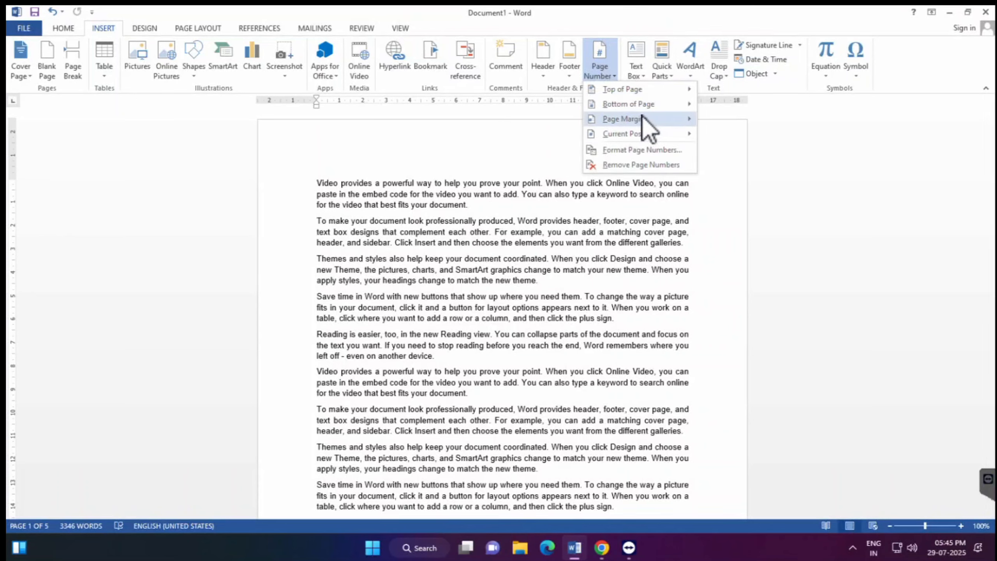
{"action": "mouse_move", "coordinate": [642, 115]}
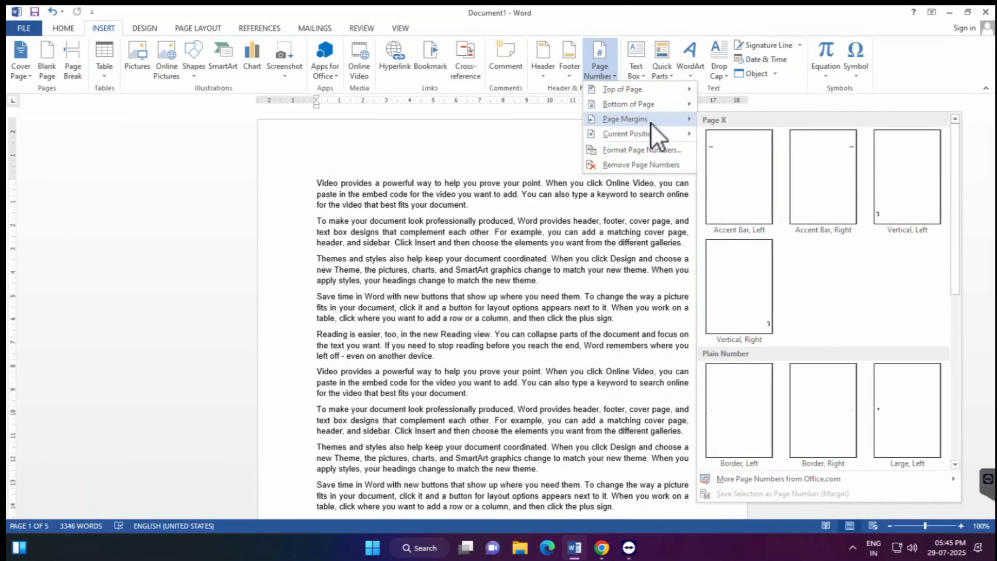
{"action": "mouse_move", "coordinate": [652, 133]}
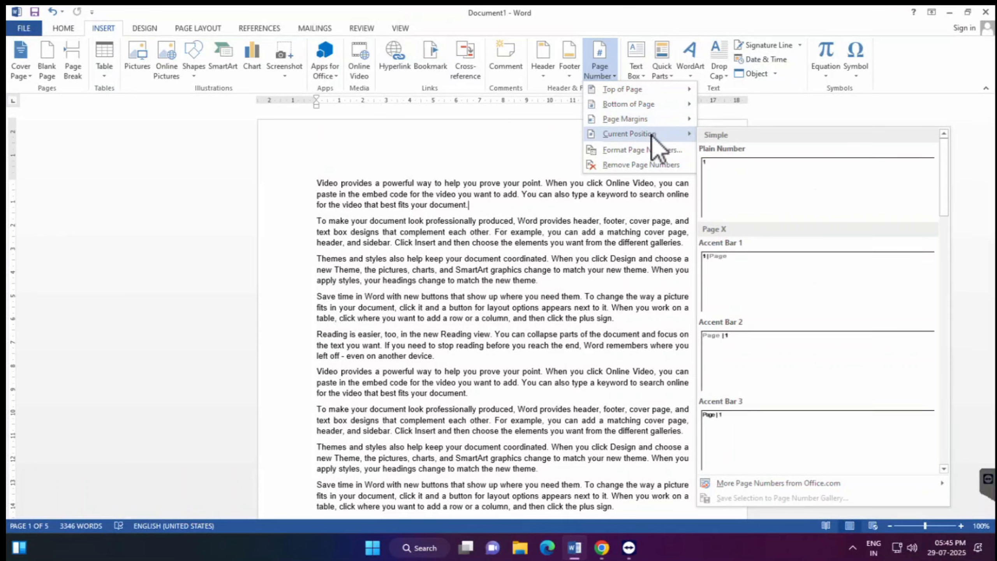
{"action": "left_click", "coordinate": [494, 211]}
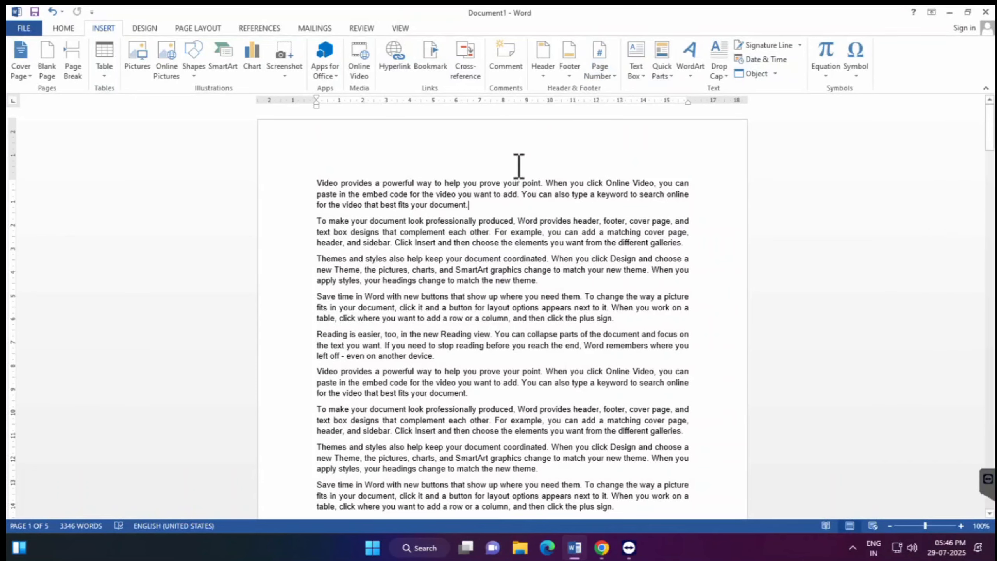
Insert an Accent Bar 2 page number at the top of the pages.
{"action": "left_click", "coordinate": [607, 79]}
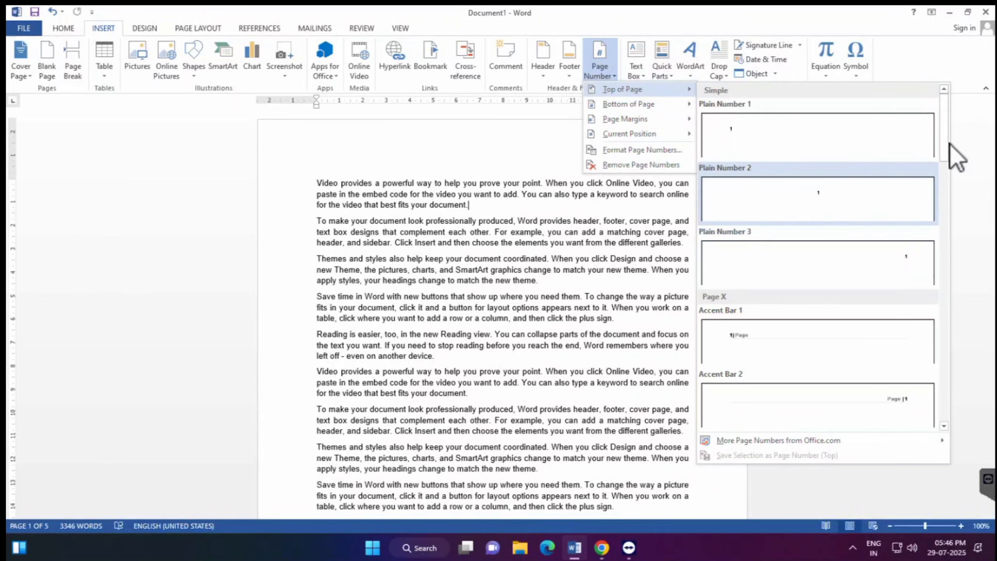
{"action": "left_click_drag", "start_coordinate": [946, 127], "coordinate": [946, 153]}
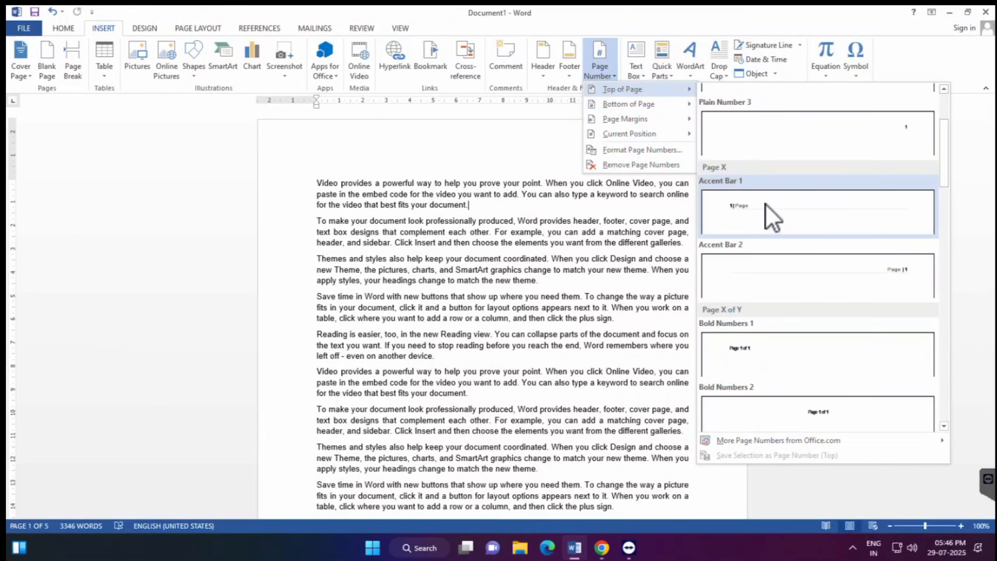
{"action": "left_click", "coordinate": [786, 273]}
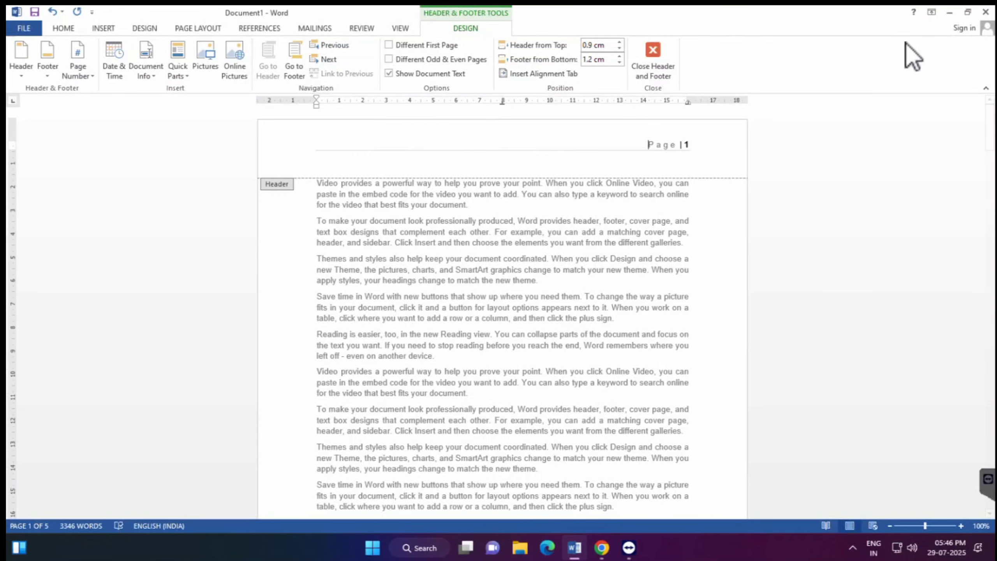
Try a larger header distance from the top edge and return it to 0.9 cm.
{"action": "left_click", "coordinate": [619, 42]}
{"action": "left_click", "coordinate": [619, 43]}
{"action": "left_click", "coordinate": [619, 42]}
{"action": "left_click", "coordinate": [619, 42]}
{"action": "left_click", "coordinate": [619, 48]}
{"action": "left_click", "coordinate": [619, 48]}
{"action": "left_click", "coordinate": [619, 48]}
{"action": "left_click", "coordinate": [619, 48]}
Check the header page number through to the last page and close header and footer editing.
{"action": "scroll", "coordinate": [498, 346], "scroll_direction": "down", "scroll_amount": 20}
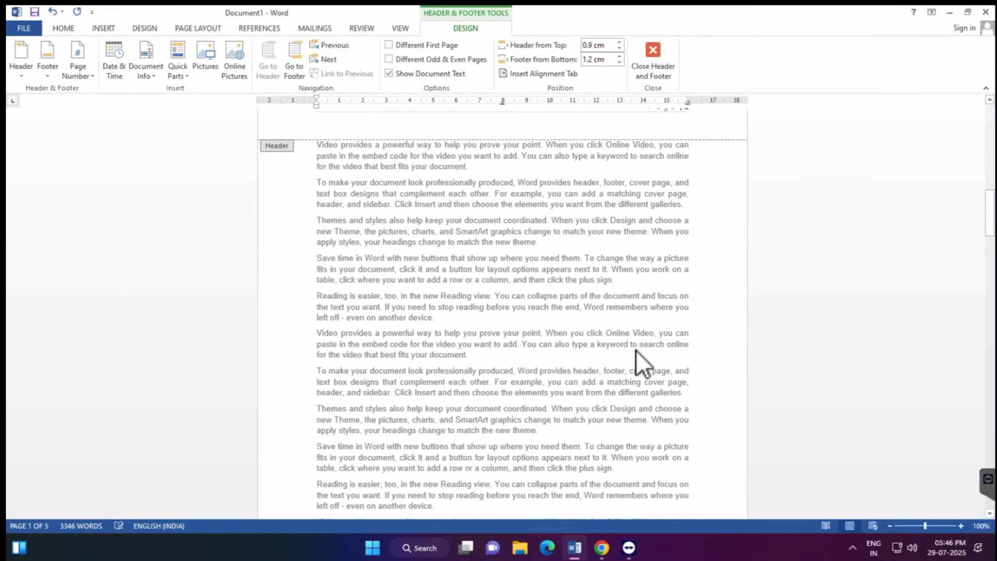
{"action": "scroll", "coordinate": [652, 361], "scroll_direction": "down", "scroll_amount": 15}
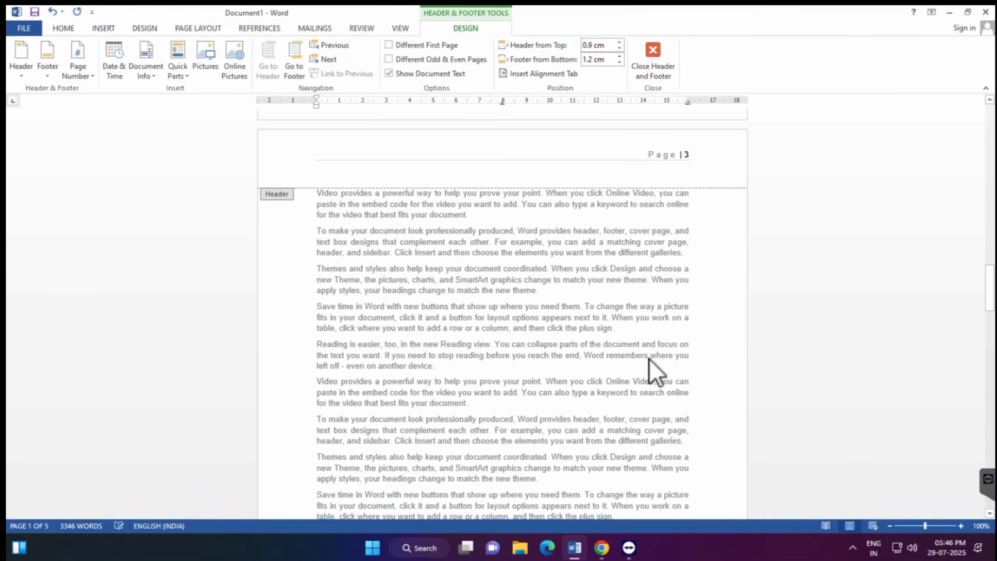
{"action": "scroll", "coordinate": [638, 371], "scroll_direction": "down", "scroll_amount": 20}
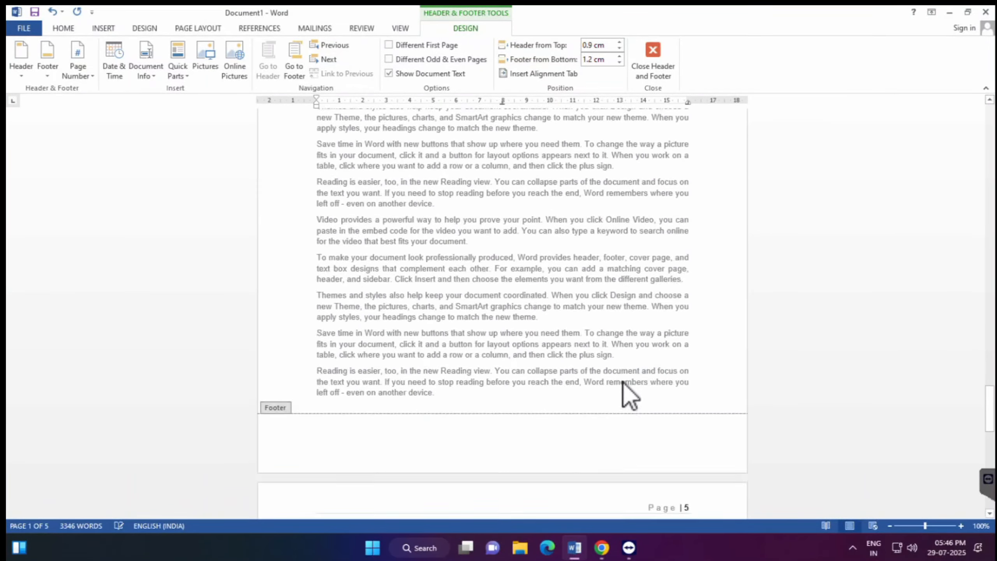
{"action": "scroll", "coordinate": [613, 401], "scroll_direction": "down", "scroll_amount": 5}
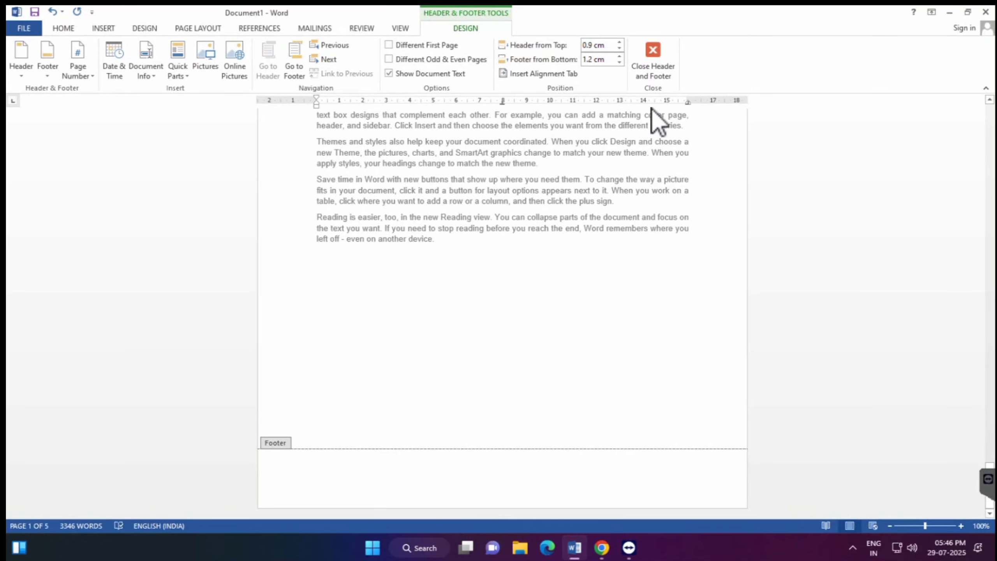
{"action": "left_click", "coordinate": [653, 55]}
{"action": "scroll", "coordinate": [631, 216], "scroll_direction": "up", "scroll_amount": 3}
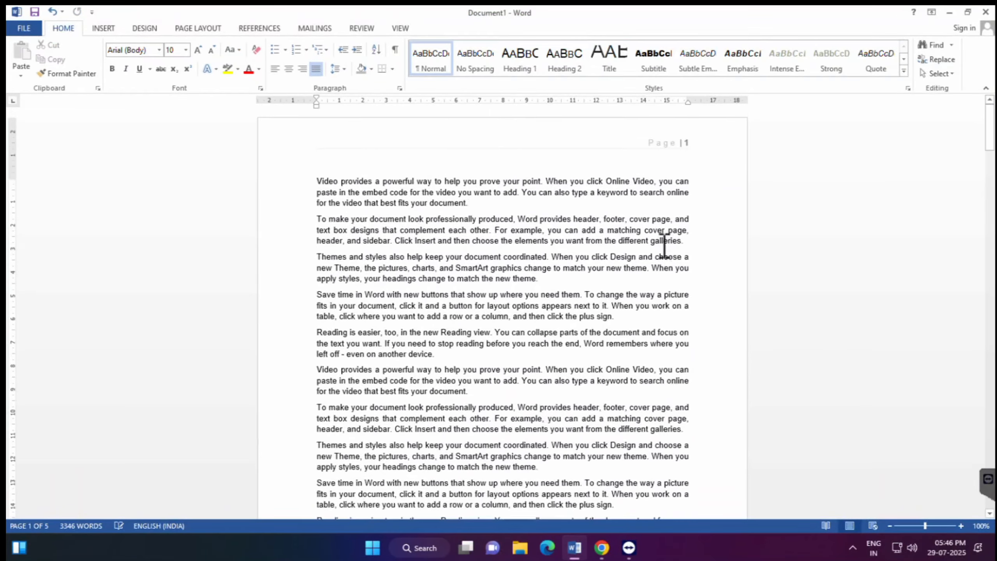
Remove the page numbers from the document.
{"action": "left_click", "coordinate": [110, 28]}
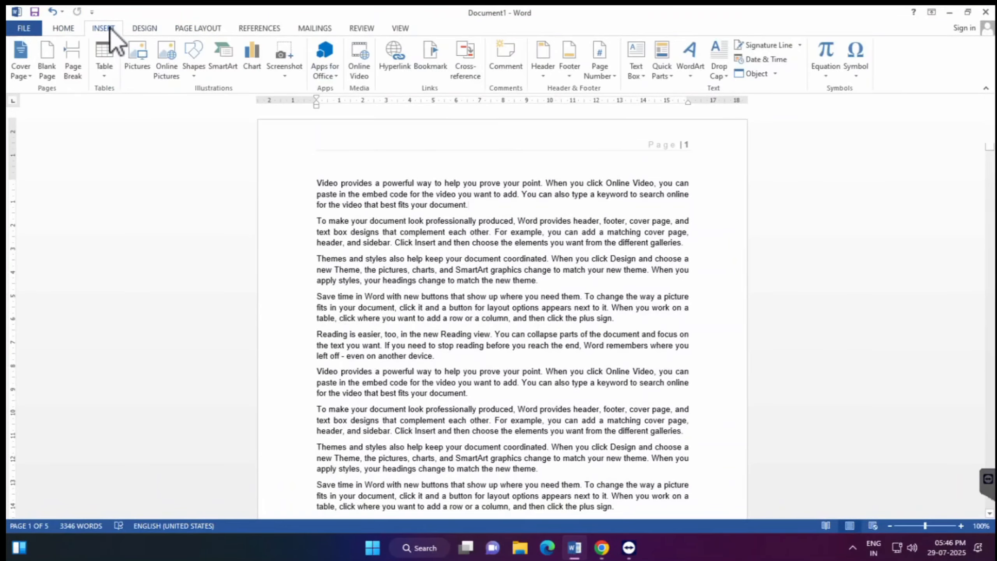
{"action": "left_click", "coordinate": [599, 72]}
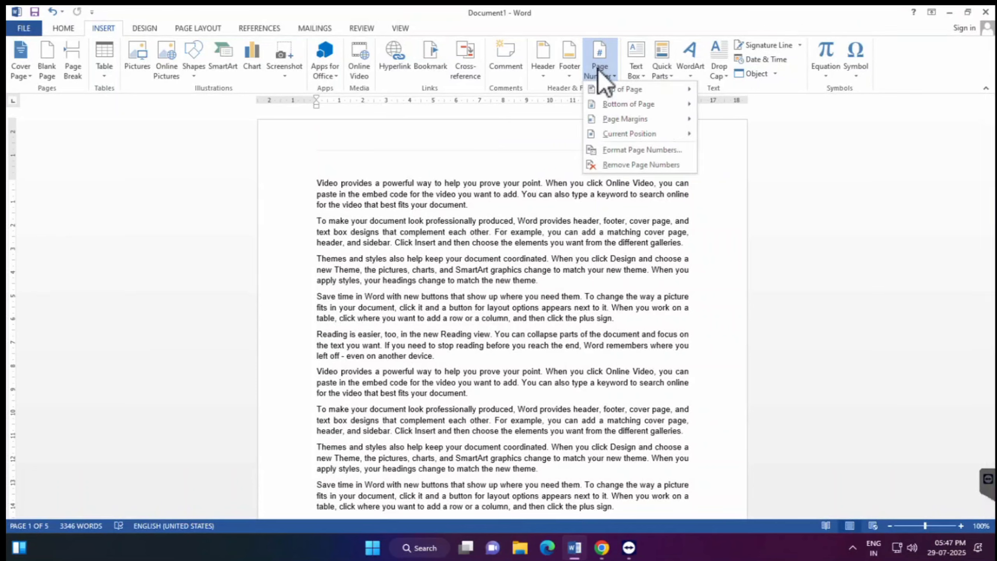
{"action": "left_click", "coordinate": [658, 164]}
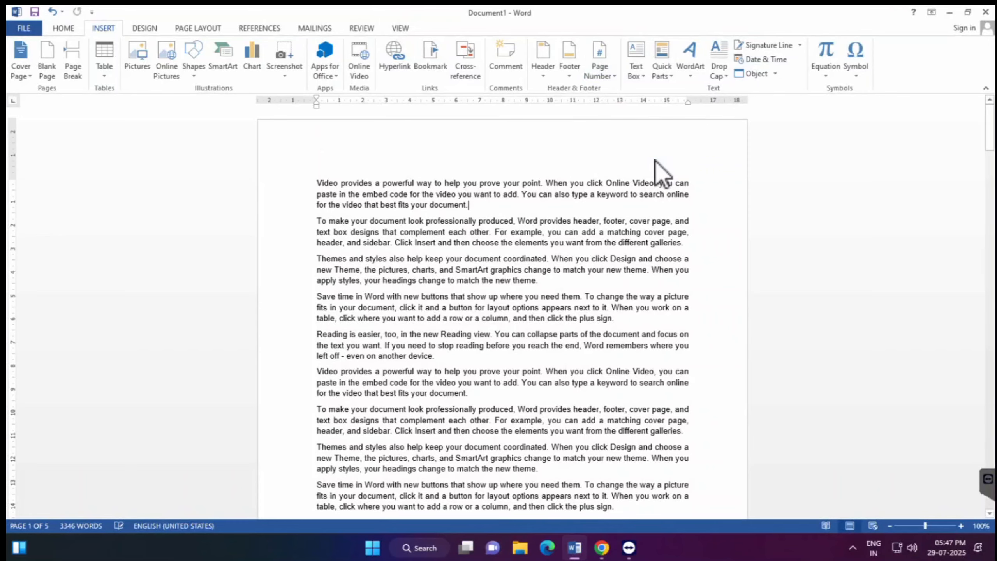
Add an empty line above the first paragraph of page 2 and insert an Accent Bar 1 page number at that position.
{"action": "scroll", "coordinate": [463, 202], "scroll_direction": "down", "scroll_amount": 15}
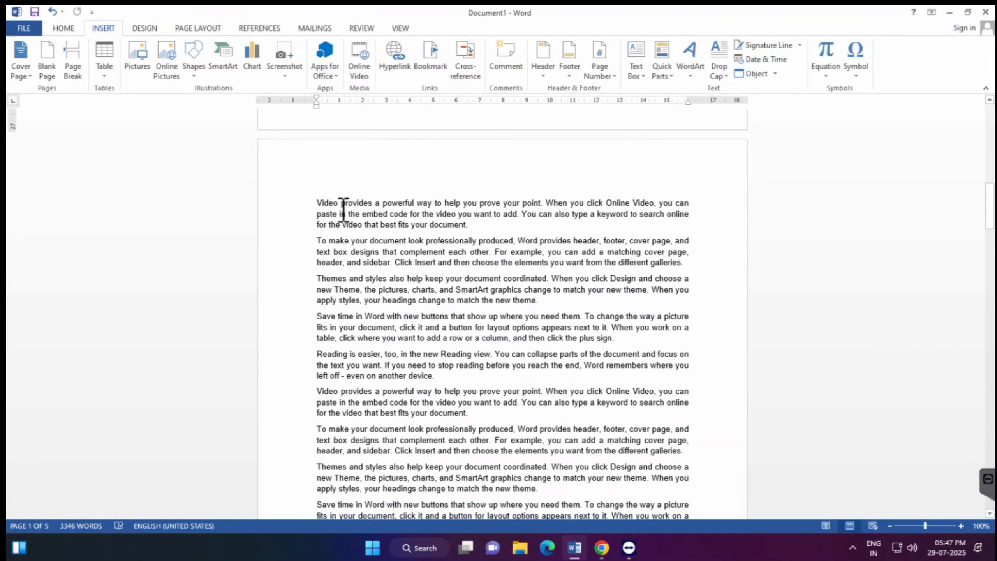
{"action": "left_click", "coordinate": [319, 205]}
{"action": "key", "text": "Return"}
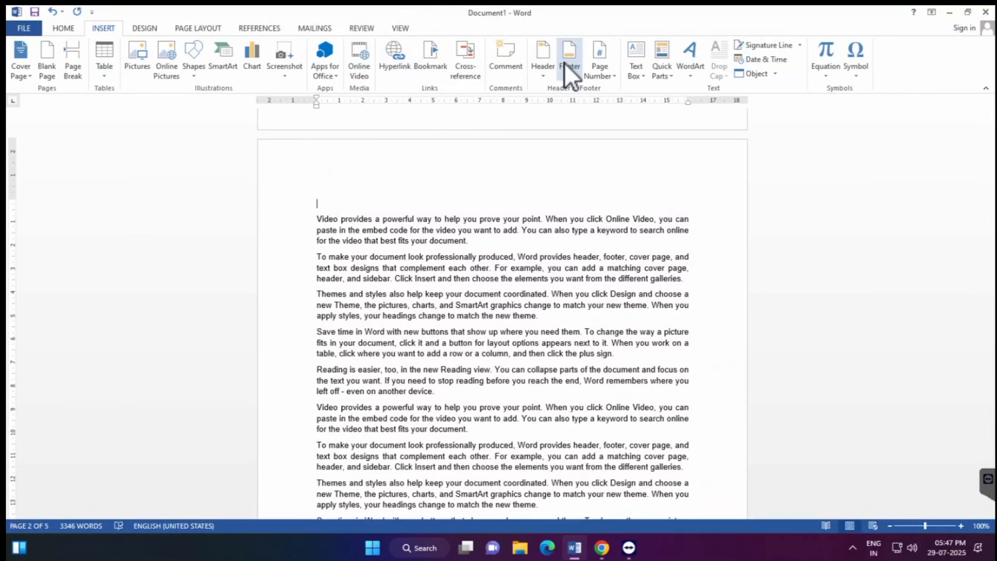
{"action": "left_click", "coordinate": [599, 64]}
{"action": "mouse_move", "coordinate": [664, 138]}
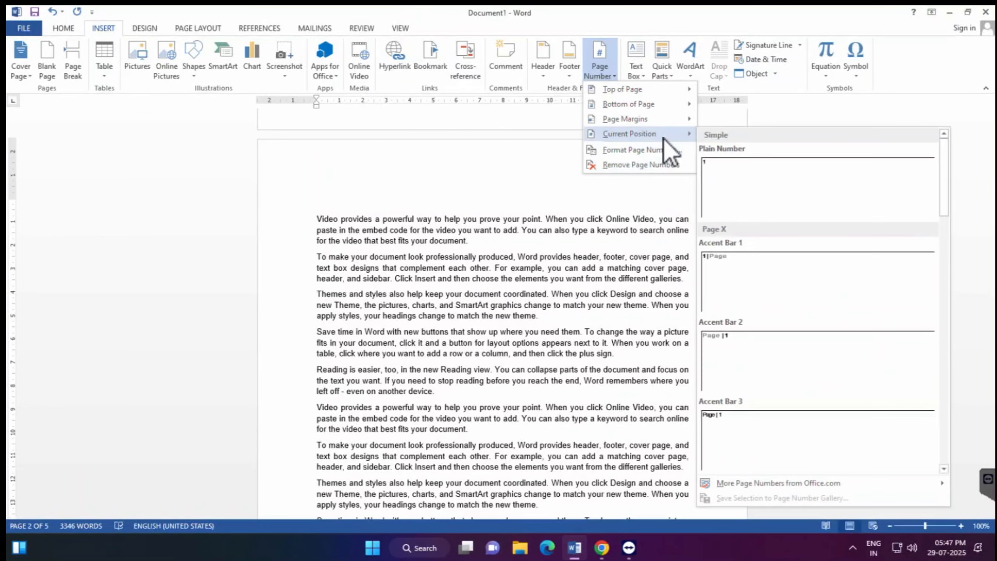
{"action": "left_click", "coordinate": [748, 279]}
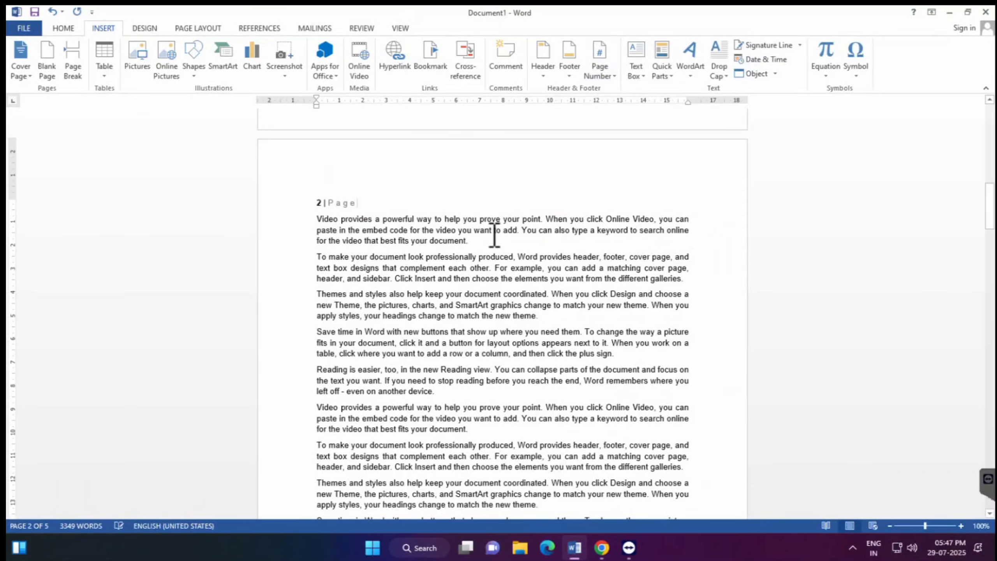
Examine the inline page number on page 2 and compare it with the other pages.
{"action": "left_click_drag", "start_coordinate": [320, 202], "coordinate": [358, 204]}
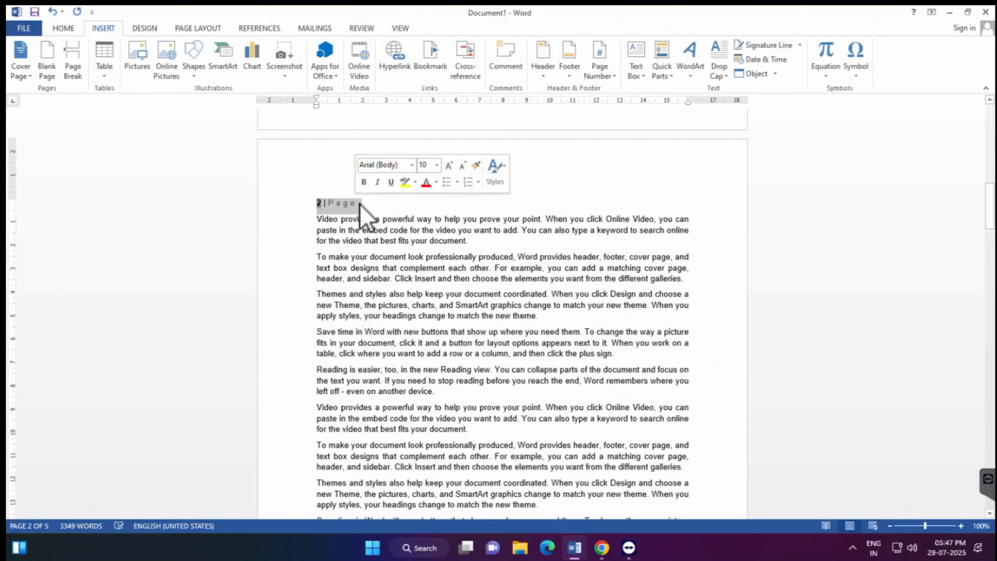
{"action": "left_click", "coordinate": [379, 202]}
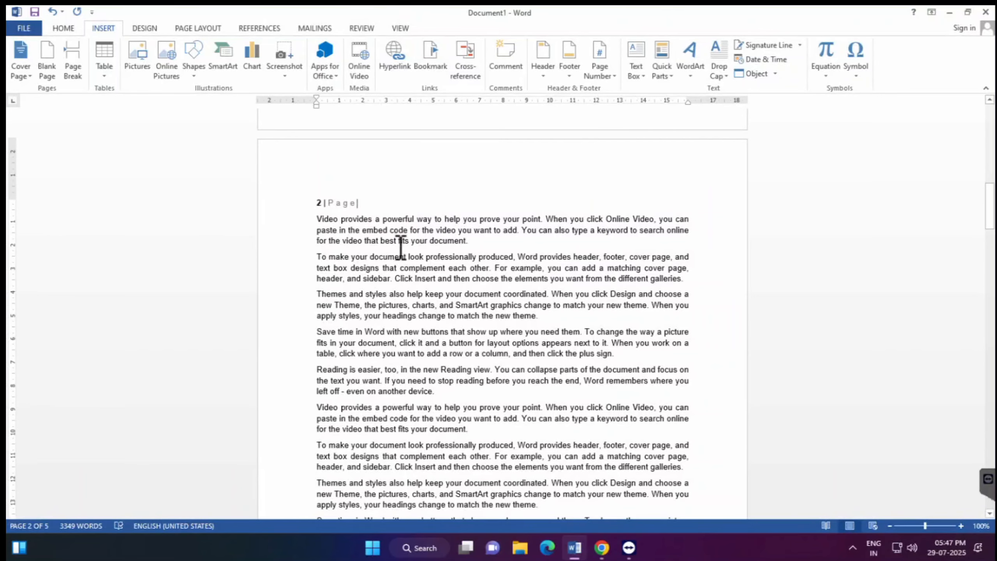
{"action": "scroll", "coordinate": [405, 244], "scroll_direction": "up", "scroll_amount": 1}
{"action": "scroll", "coordinate": [405, 243], "scroll_direction": "down", "scroll_amount": 20}
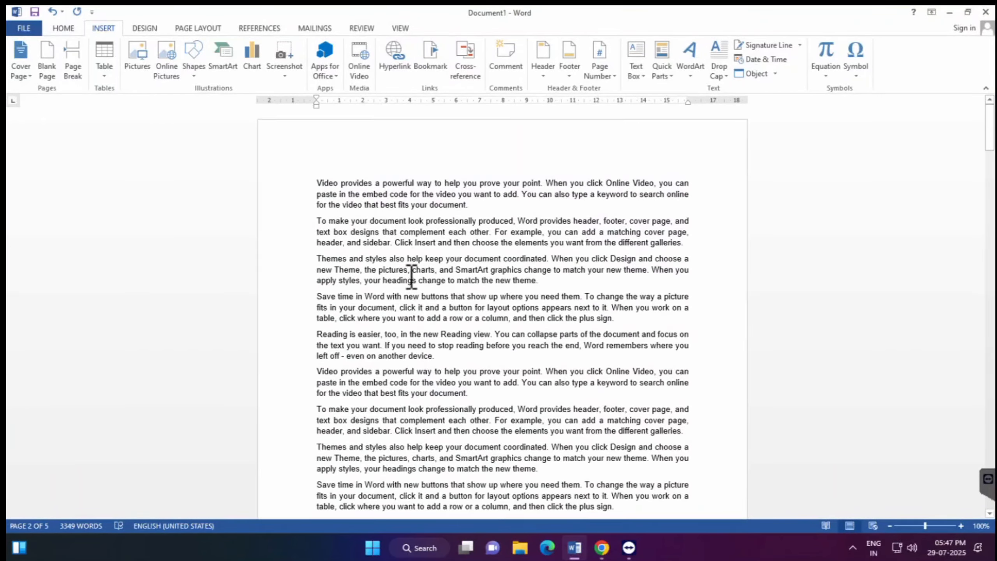
{"action": "scroll", "coordinate": [416, 291], "scroll_direction": "up", "scroll_amount": 5}
{"action": "scroll", "coordinate": [401, 271], "scroll_direction": "down", "scroll_amount": 1}
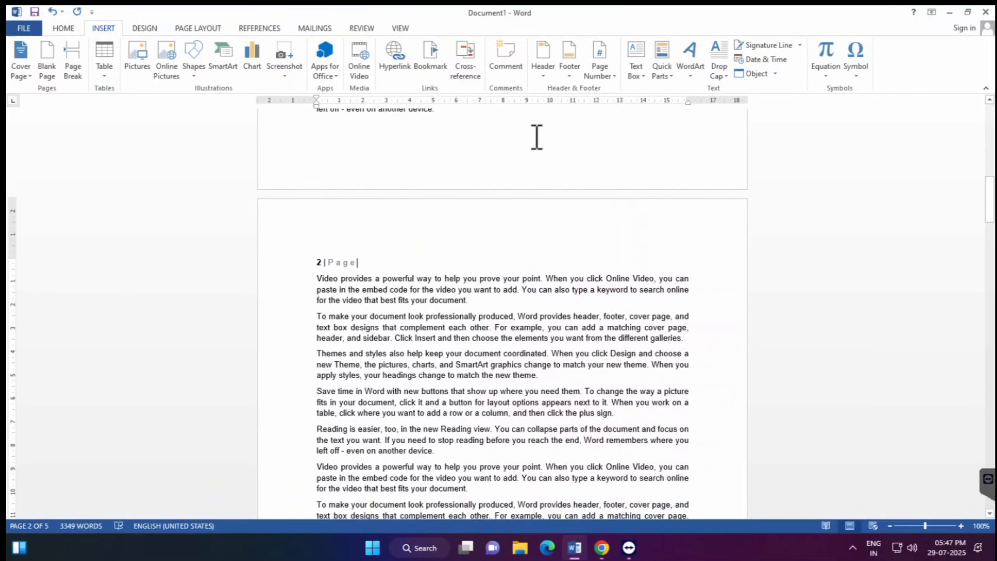
Try Remove Page Numbers on the inline page number, and delete its text from the first line of page 2.
{"action": "left_click", "coordinate": [600, 69]}
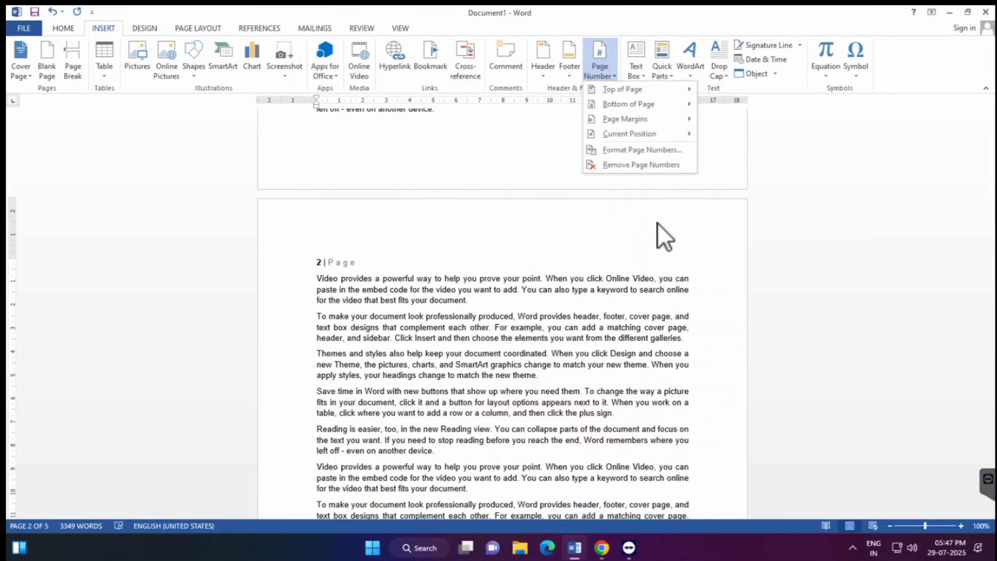
{"action": "left_click", "coordinate": [633, 165]}
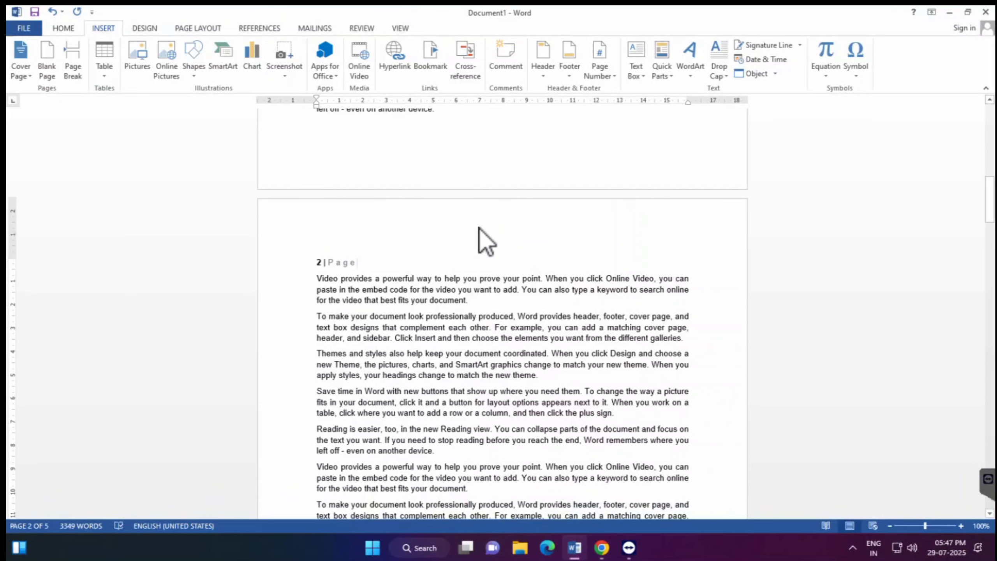
{"action": "key", "text": "BackSpace"}
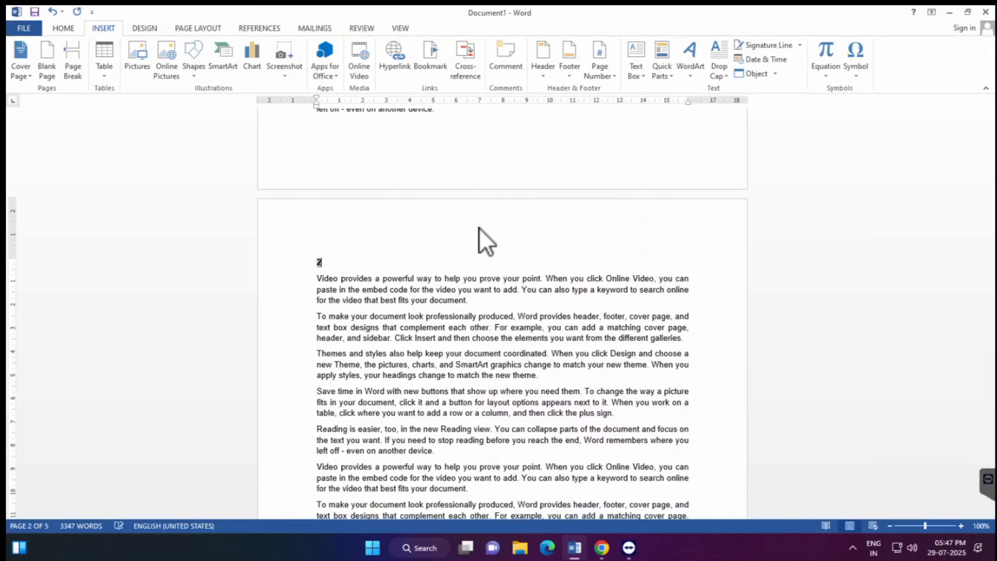
{"action": "key", "text": "shift+Left"}
{"action": "key", "text": "BackSpace"}
Insert an Accent Bar, Left page number in the page margins and check it on pages 1 and 2.
{"action": "left_click", "coordinate": [608, 77]}
{"action": "mouse_move", "coordinate": [631, 120]}
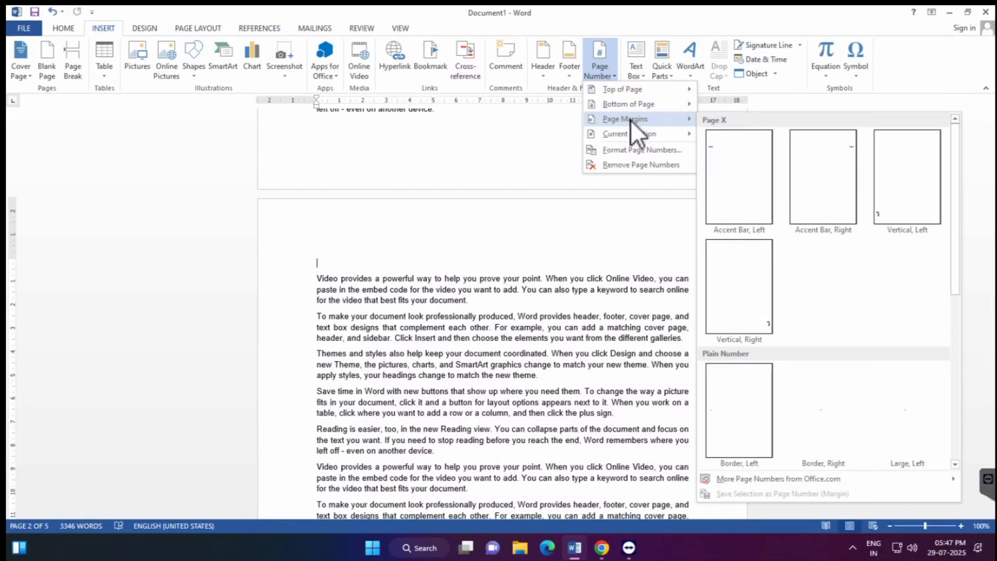
{"action": "left_click", "coordinate": [742, 193]}
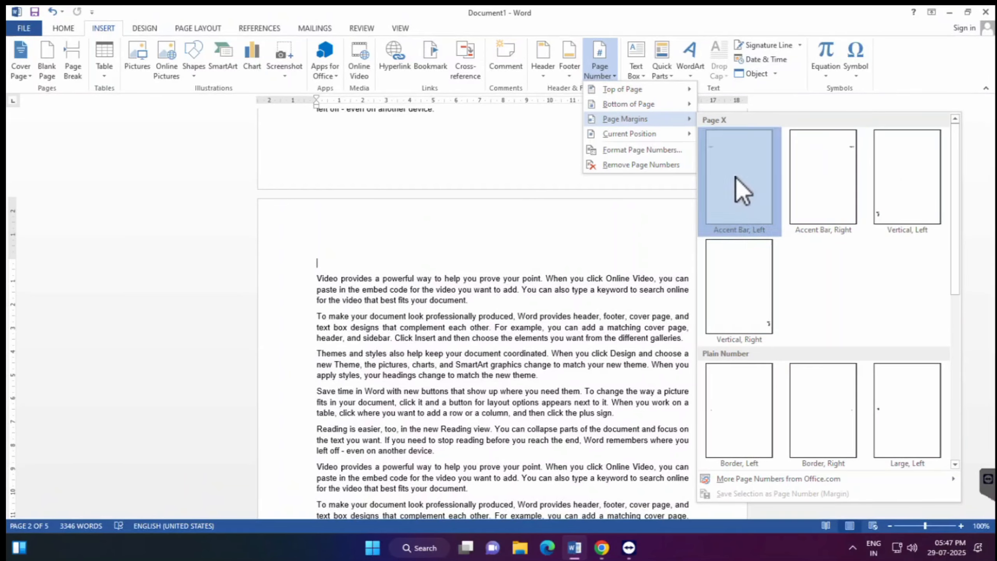
{"action": "scroll", "coordinate": [326, 269], "scroll_direction": "up", "scroll_amount": 3}
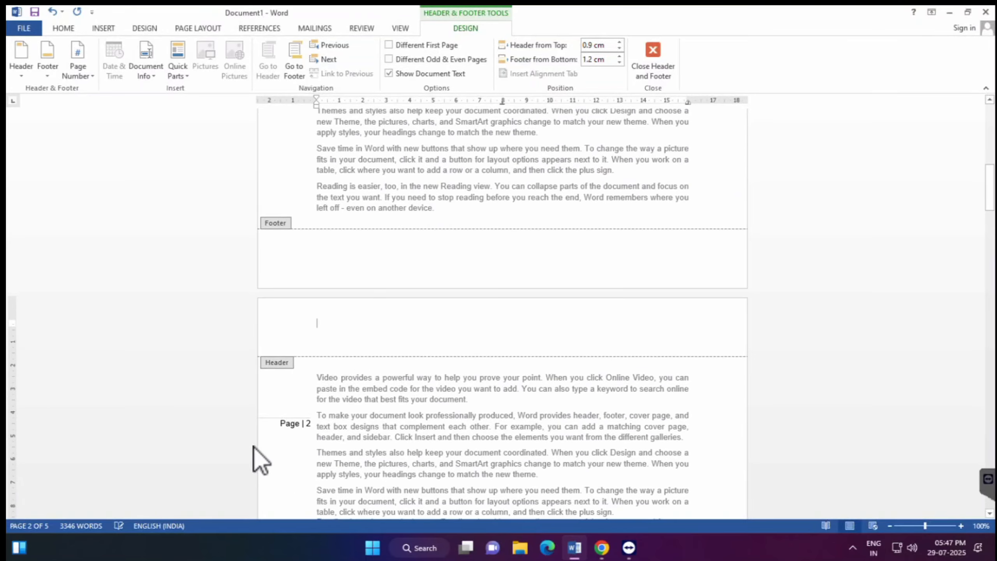
{"action": "scroll", "coordinate": [330, 389], "scroll_direction": "up", "scroll_amount": 15}
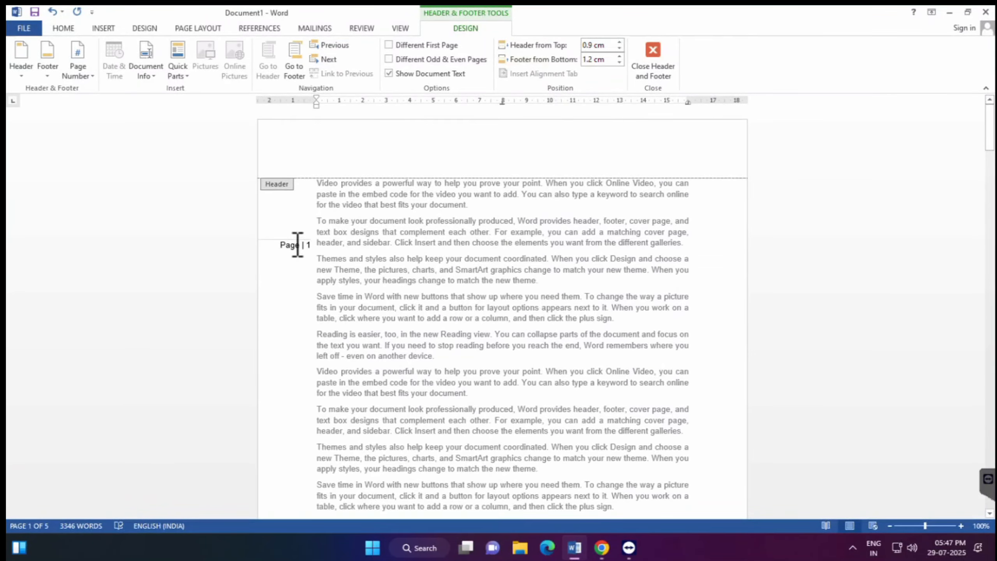
{"action": "scroll", "coordinate": [664, 94], "scroll_direction": "down", "scroll_amount": 1}
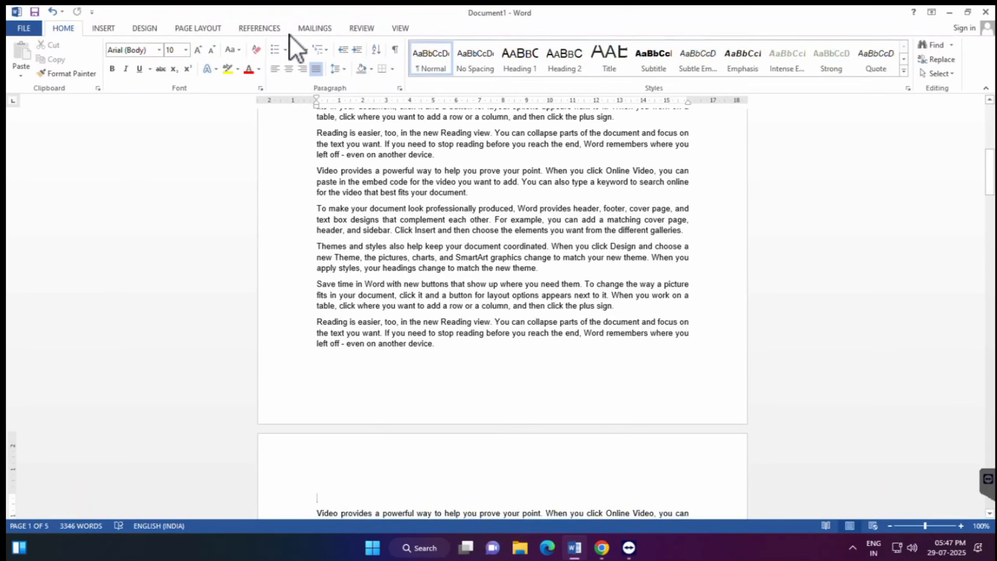
Remove the Accent Bar page numbers from the page margins and check the pages.
{"action": "left_click", "coordinate": [104, 29]}
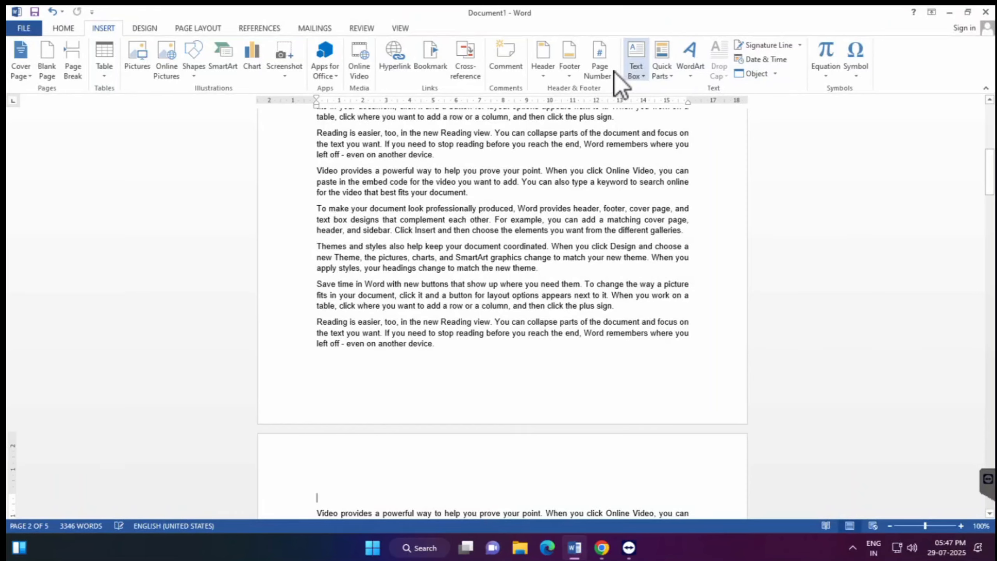
{"action": "left_click", "coordinate": [603, 66]}
{"action": "left_click", "coordinate": [642, 167]}
{"action": "scroll", "coordinate": [372, 350], "scroll_direction": "down", "scroll_amount": 9}
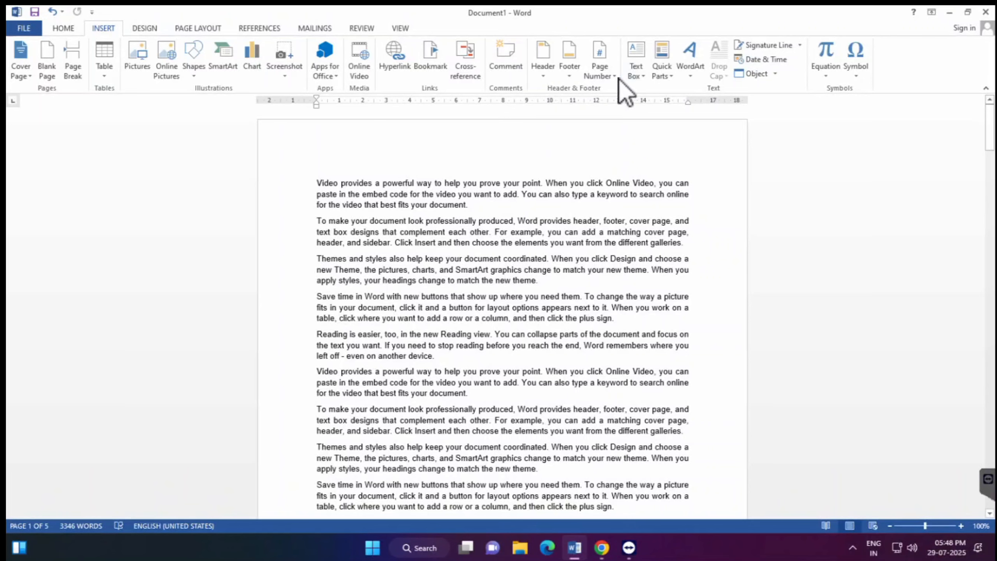
Open the page number format settings, look through the number formats, and choose 1, 2, 3, ….
{"action": "left_click", "coordinate": [601, 71]}
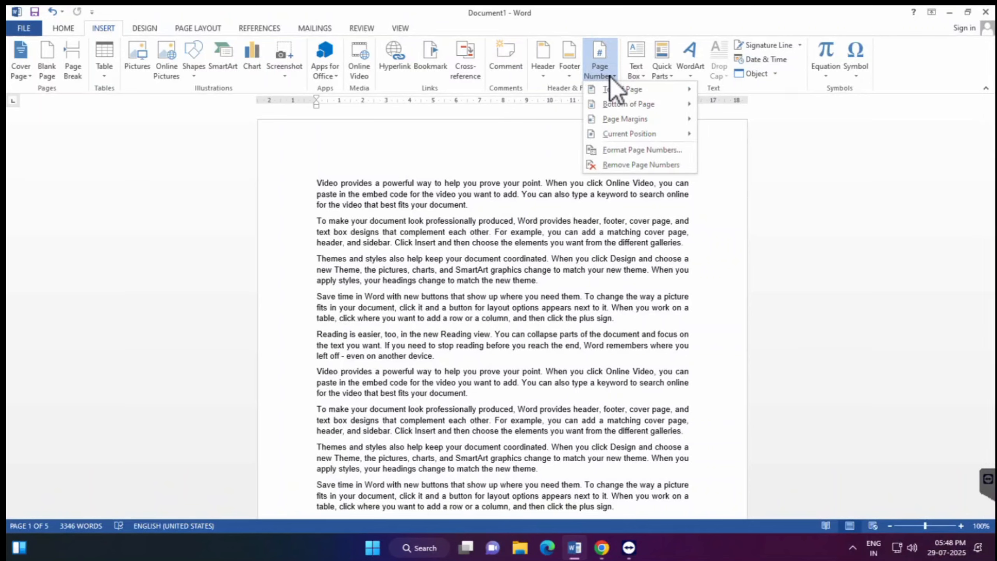
{"action": "left_click", "coordinate": [659, 154]}
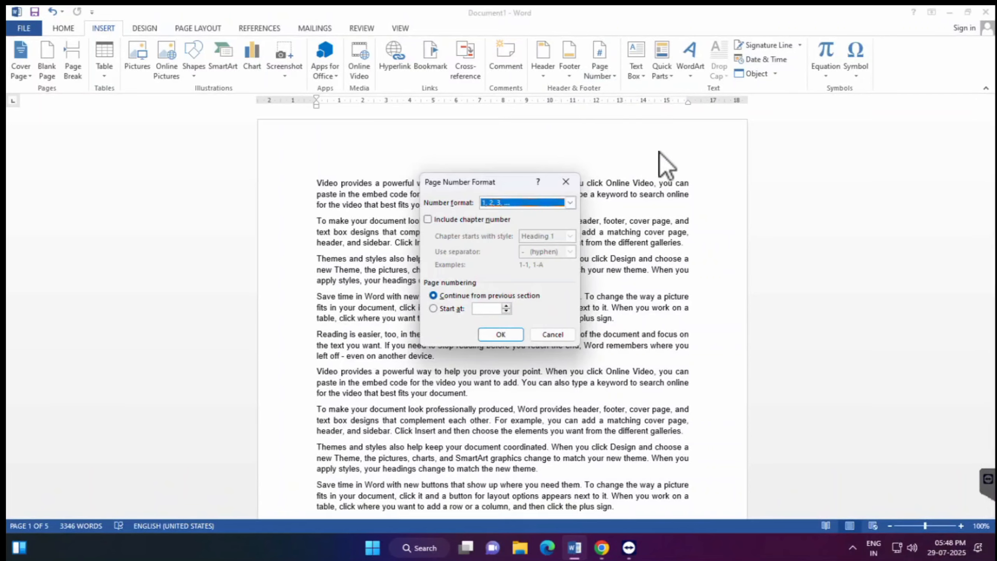
{"action": "left_click_drag", "start_coordinate": [510, 191], "coordinate": [429, 82]}
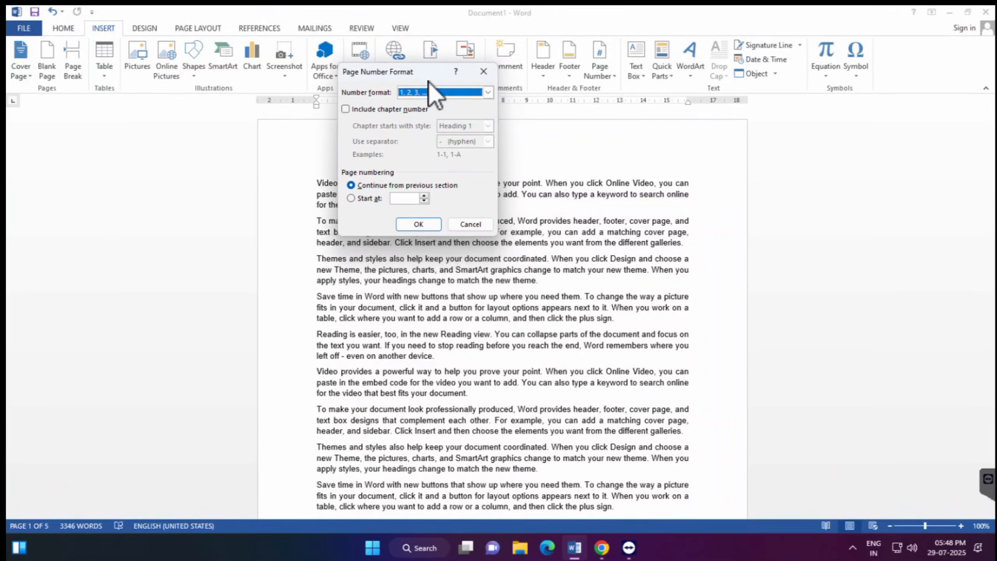
{"action": "left_click", "coordinate": [432, 92]}
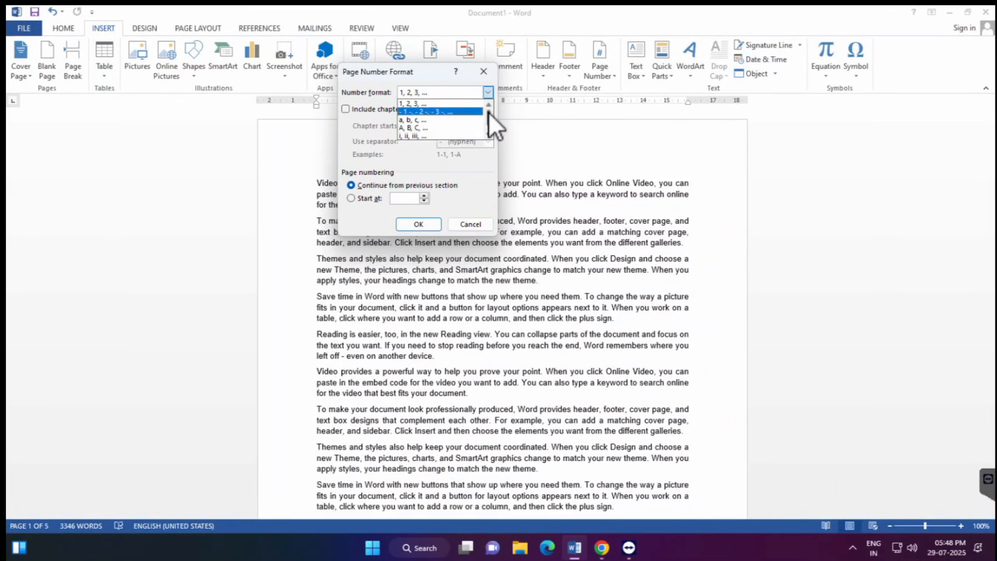
{"action": "left_click_drag", "start_coordinate": [490, 112], "coordinate": [489, 128]}
{"action": "left_click", "coordinate": [489, 103]}
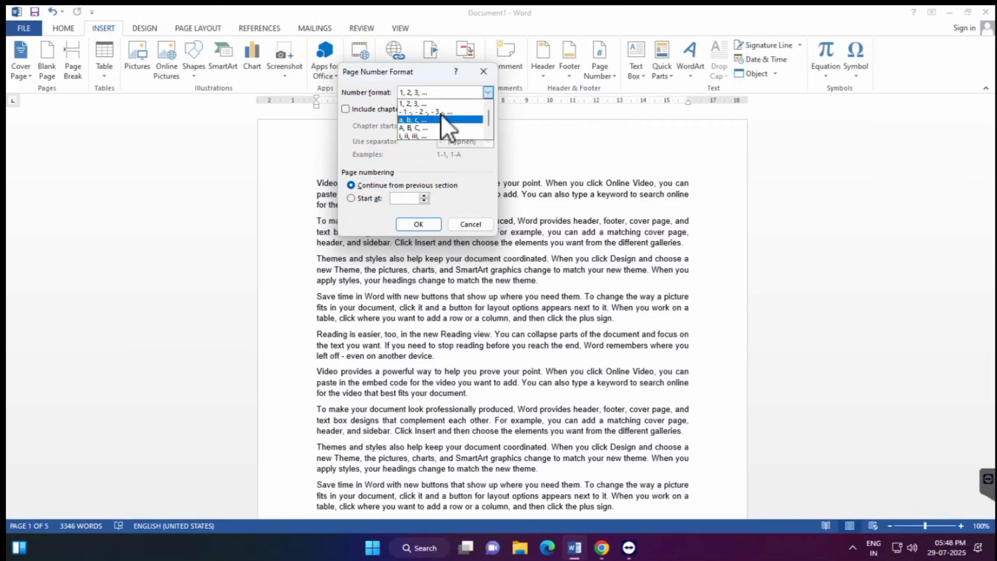
{"action": "left_click", "coordinate": [438, 103]}
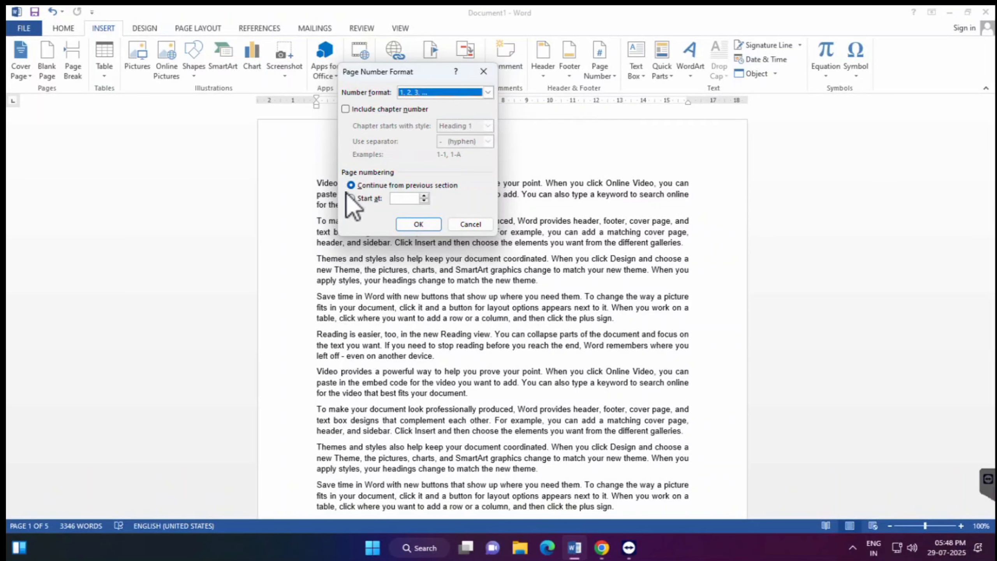
Set page numbering to start at 11 and apply the page number format.
{"action": "left_click", "coordinate": [359, 201]}
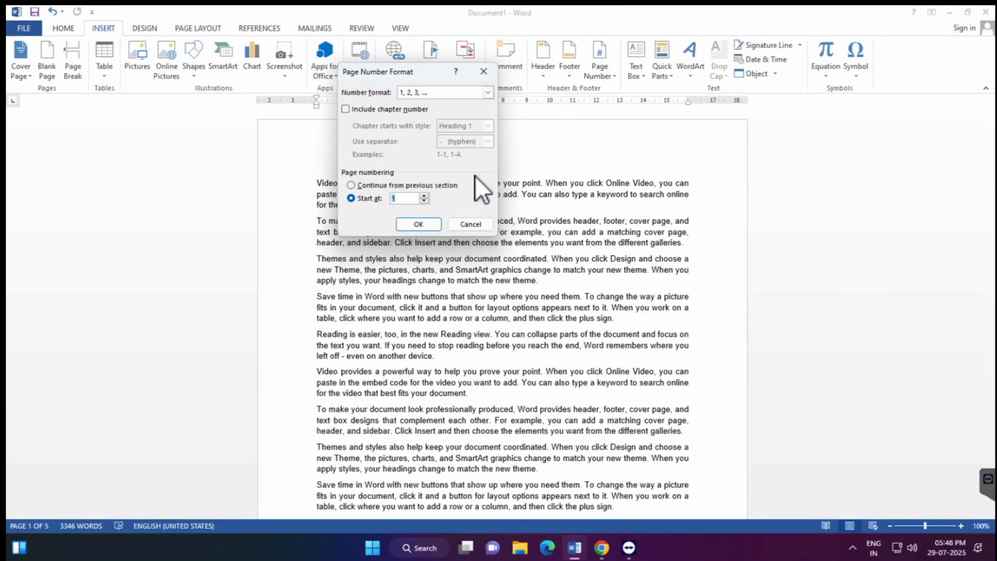
{"action": "left_click", "coordinate": [402, 200]}
{"action": "type", "text": "1"}
{"action": "left_click", "coordinate": [419, 225]}
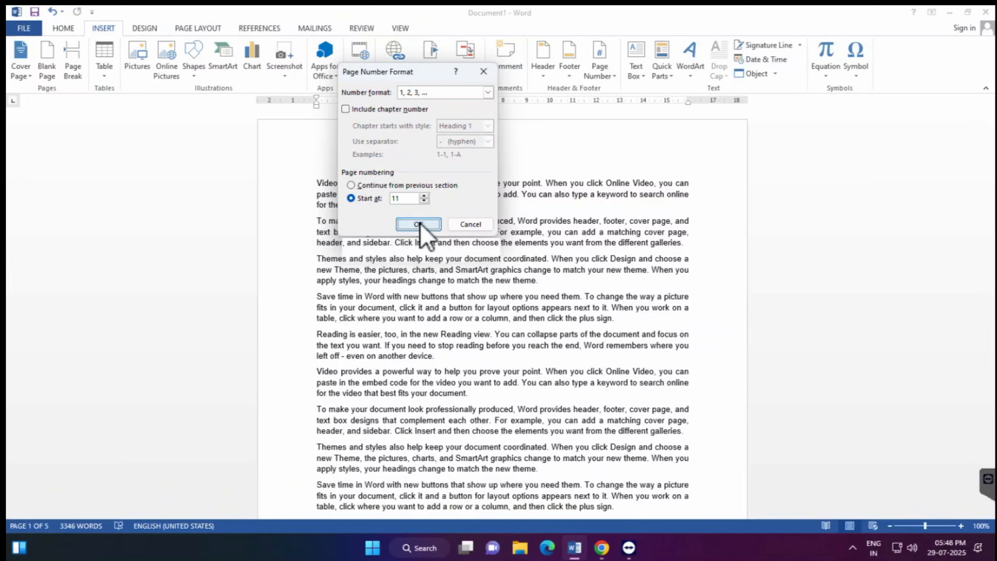
Insert a Plain Number 1 page number at the bottom of the page.
{"action": "scroll", "coordinate": [471, 255], "scroll_direction": "down", "scroll_amount": 20}
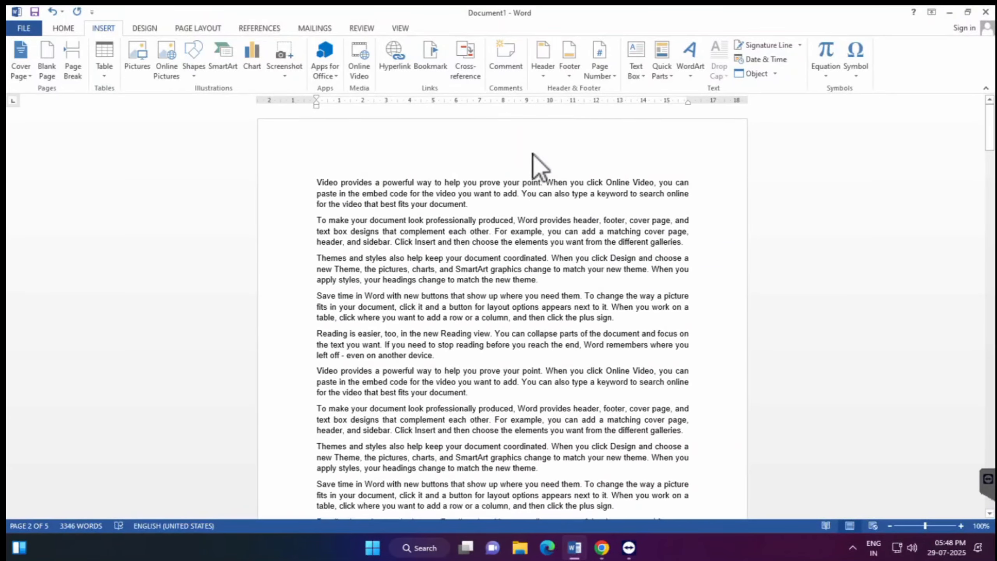
{"action": "left_click", "coordinate": [598, 77]}
{"action": "mouse_move", "coordinate": [615, 92]}
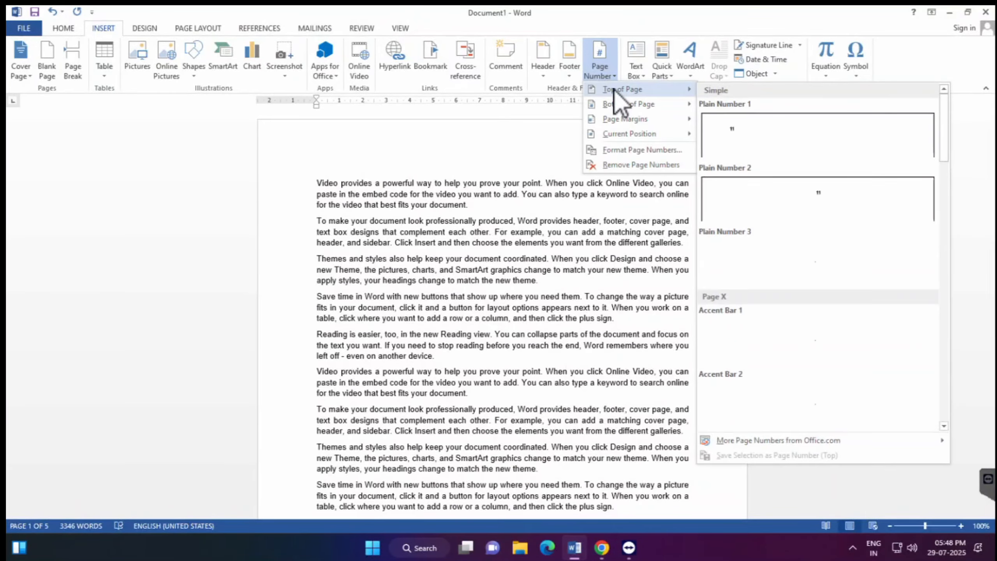
{"action": "mouse_move", "coordinate": [675, 108]}
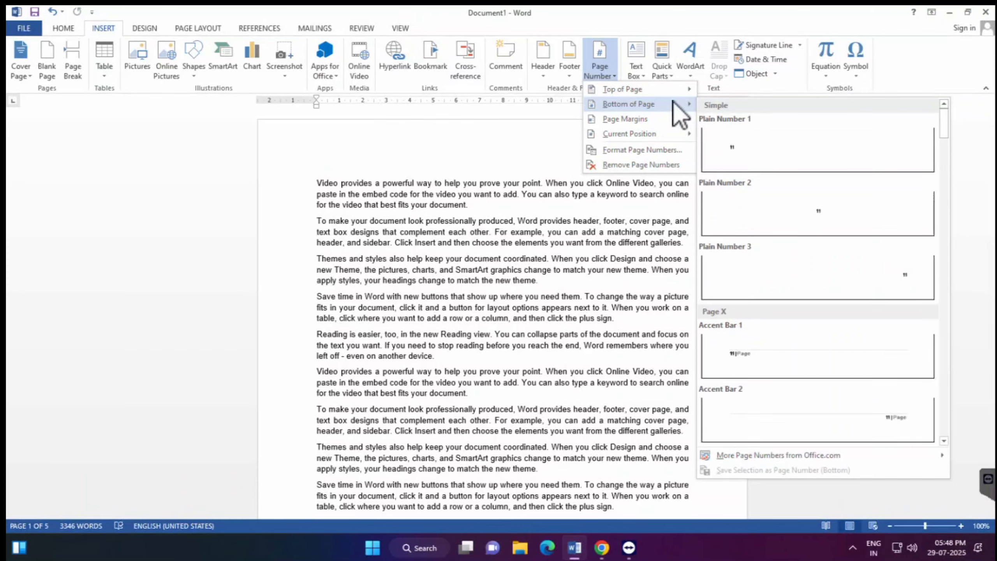
{"action": "left_click", "coordinate": [762, 151]}
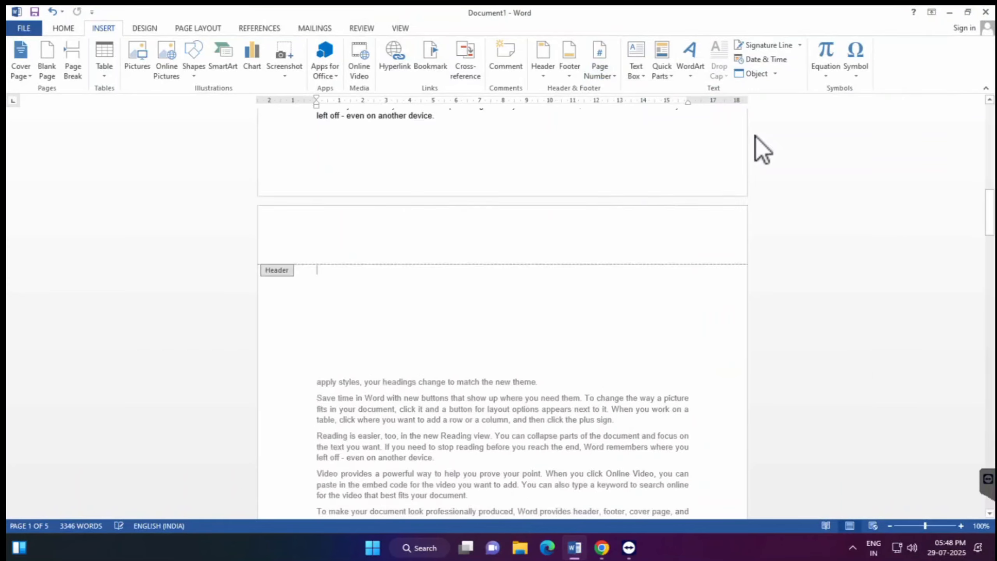
Check the footer page numbers from the first page through the last, and close the header and footer.
{"action": "scroll", "coordinate": [456, 296], "scroll_direction": "down", "scroll_amount": 15}
{"action": "scroll", "coordinate": [410, 403], "scroll_direction": "down", "scroll_amount": 10}
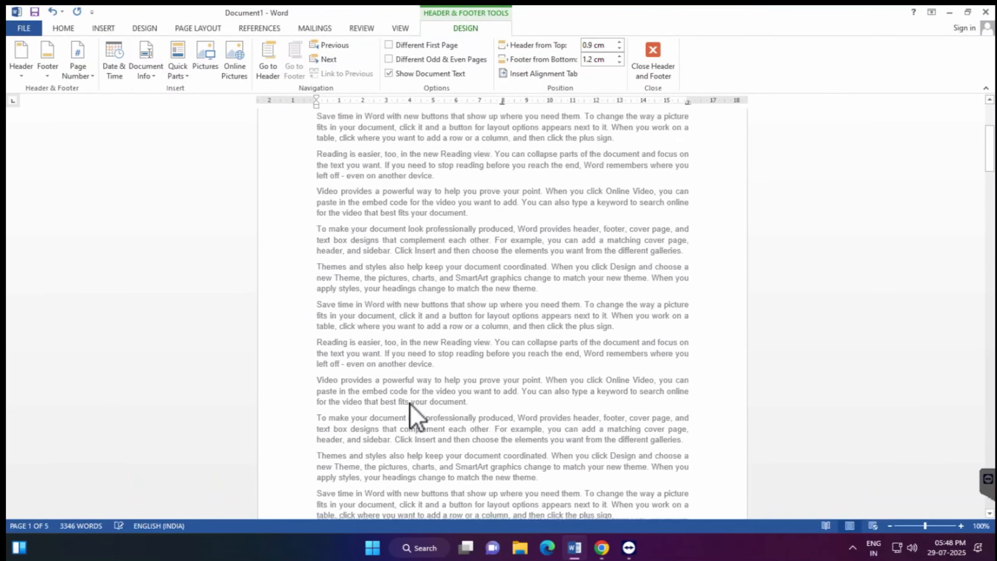
{"action": "scroll", "coordinate": [372, 278], "scroll_direction": "down", "scroll_amount": 20}
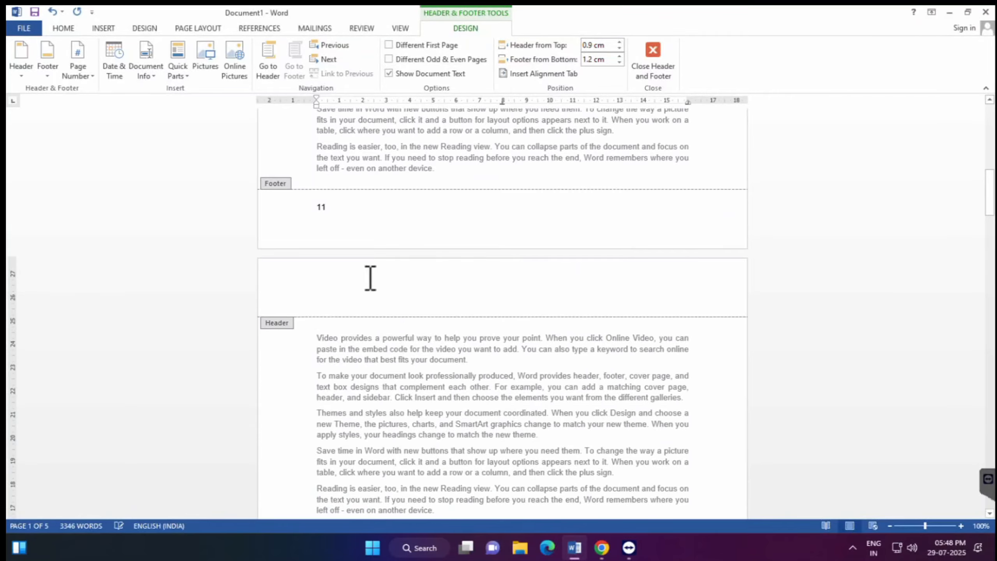
{"action": "scroll", "coordinate": [353, 332], "scroll_direction": "down", "scroll_amount": 20}
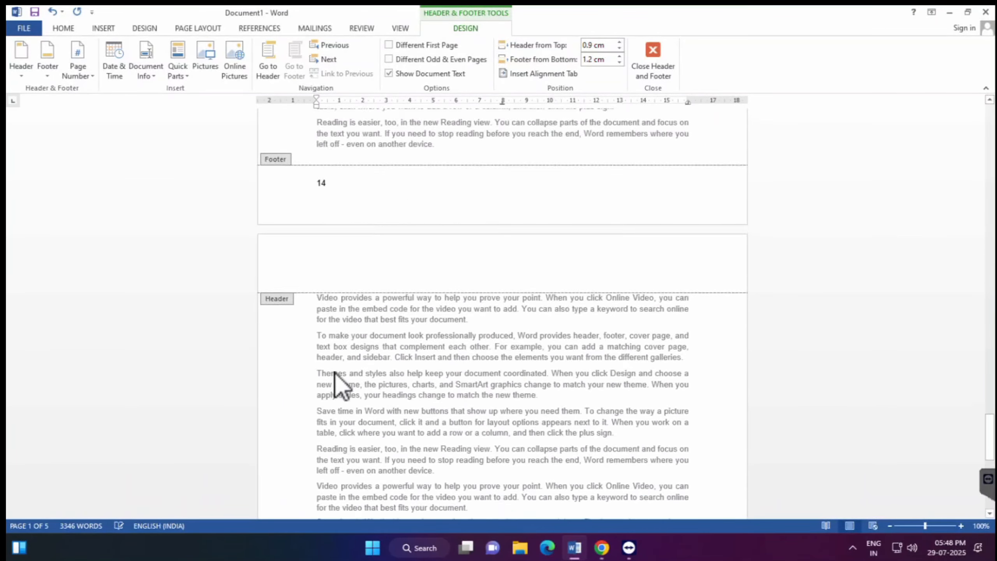
{"action": "scroll", "coordinate": [601, 189], "scroll_direction": "up", "scroll_amount": 4}
{"action": "left_click", "coordinate": [653, 71]}
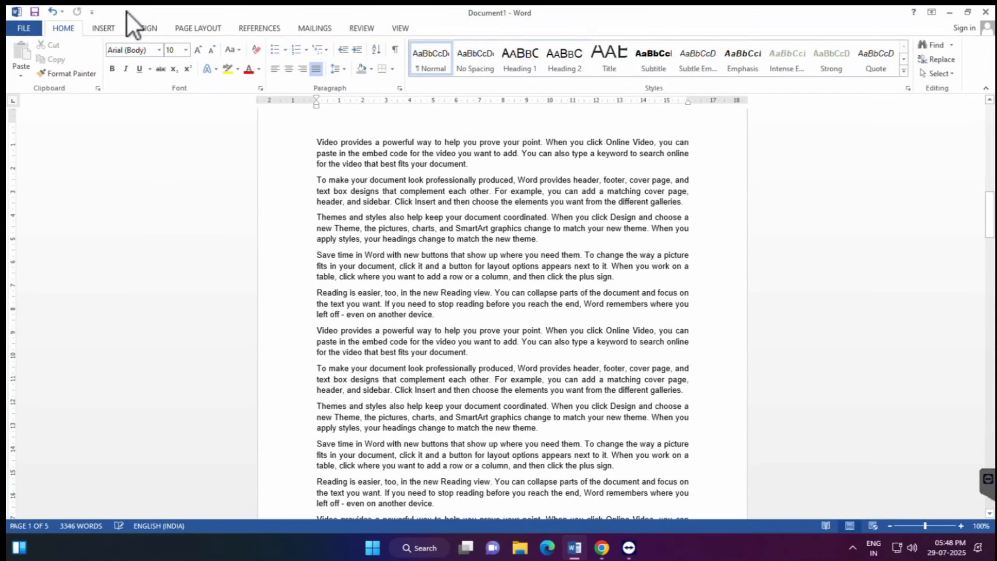
Remove the page numbers from the footers and delete all the document's text.
{"action": "left_click", "coordinate": [105, 29]}
{"action": "left_click", "coordinate": [595, 68]}
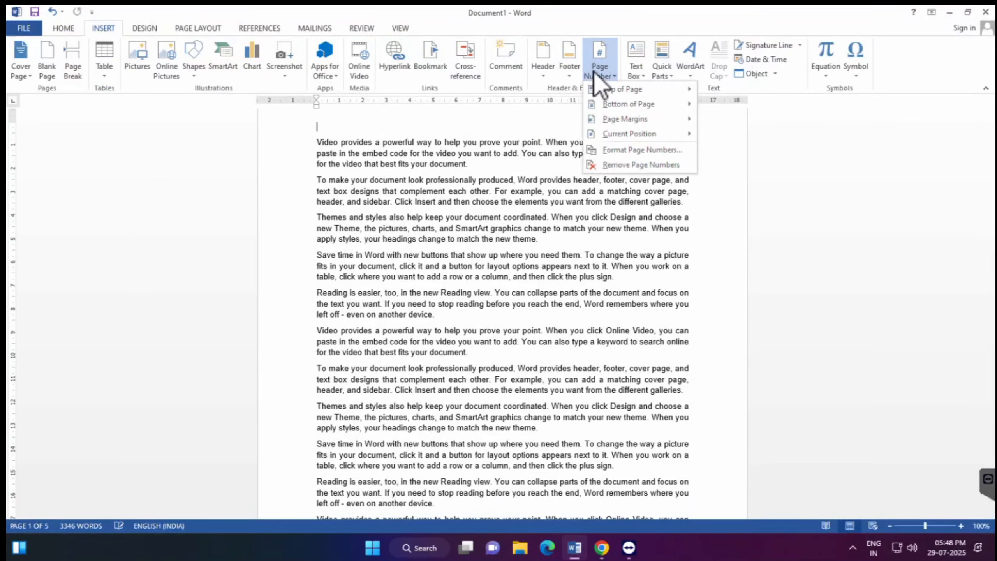
{"action": "left_click", "coordinate": [637, 165]}
{"action": "left_click", "coordinate": [502, 170]}
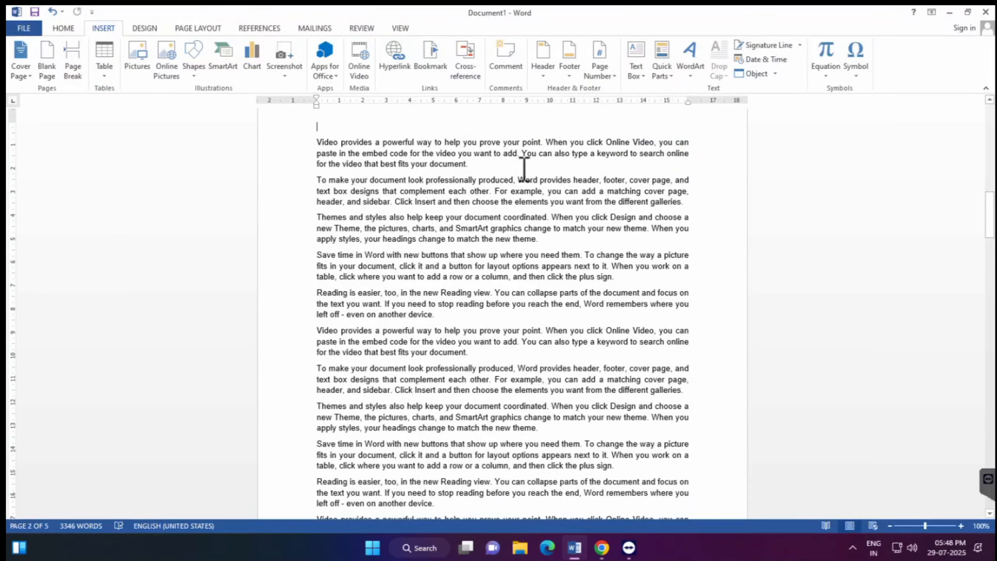
{"action": "scroll", "coordinate": [494, 218], "scroll_direction": "up", "scroll_amount": 10}
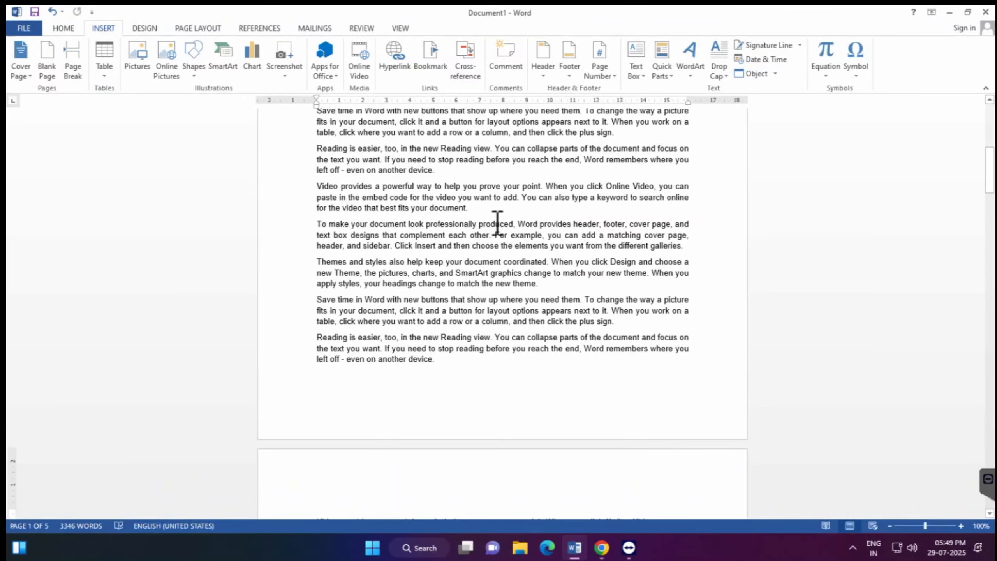
{"action": "key", "text": "ctrl+a"}
{"action": "key", "text": "Delete"}
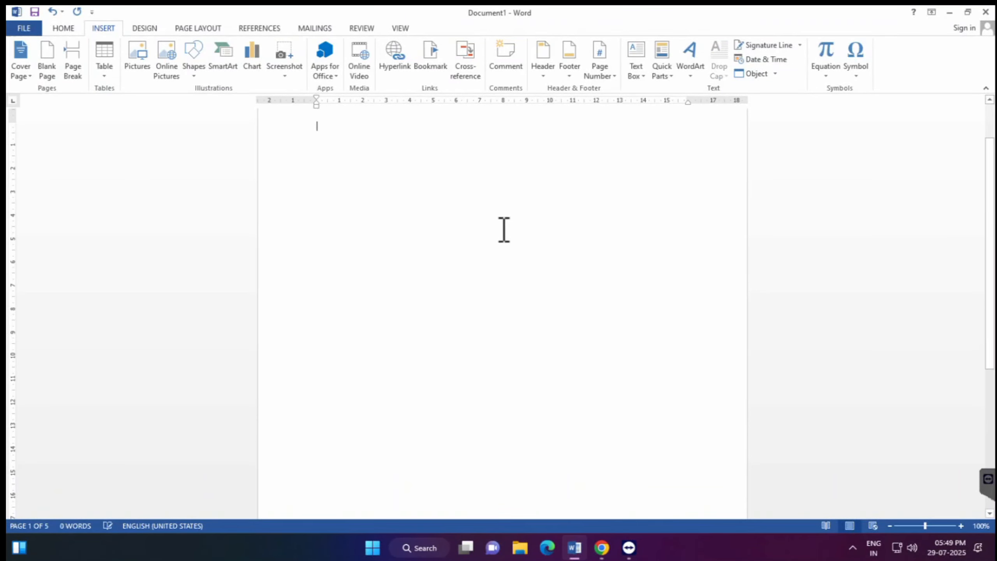
Insert a built-in Simple Text Box and move it toward the upper left of the page.
{"action": "left_click", "coordinate": [640, 74]}
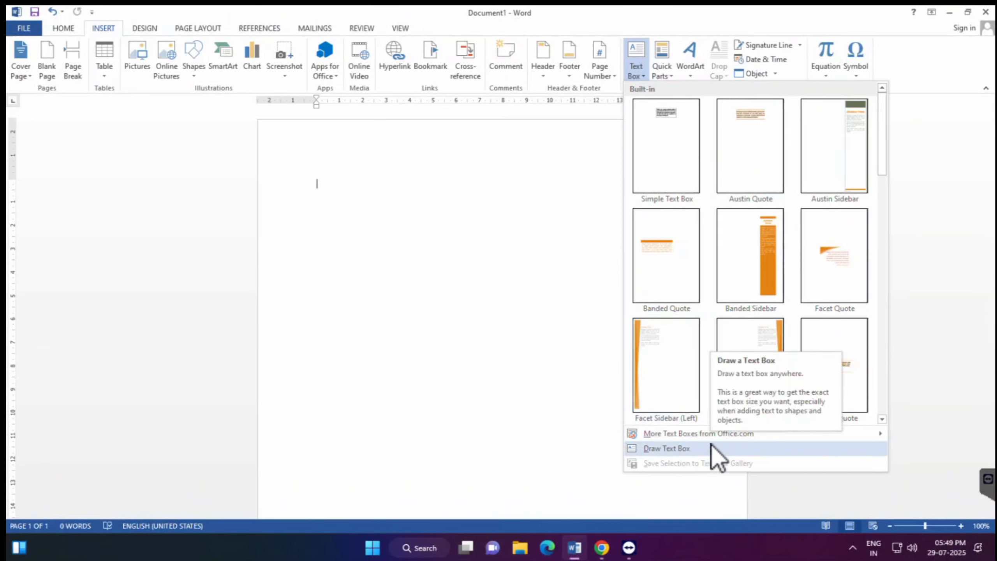
{"action": "left_click", "coordinate": [681, 167]}
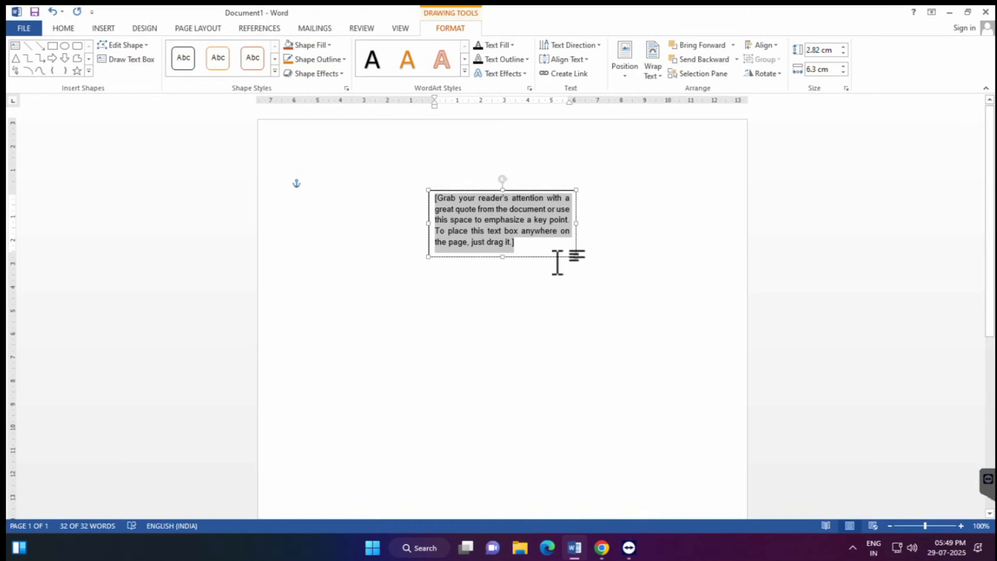
{"action": "left_click_drag", "start_coordinate": [556, 258], "coordinate": [475, 246]}
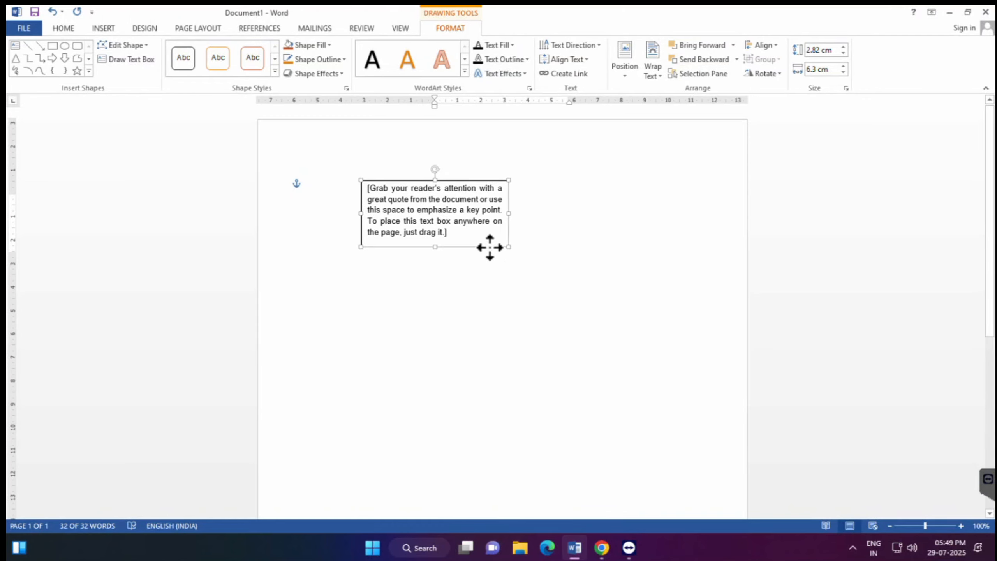
Select the placeholder text in the text box, and delete the whole text box from the page.
{"action": "triple_click", "coordinate": [407, 205]}
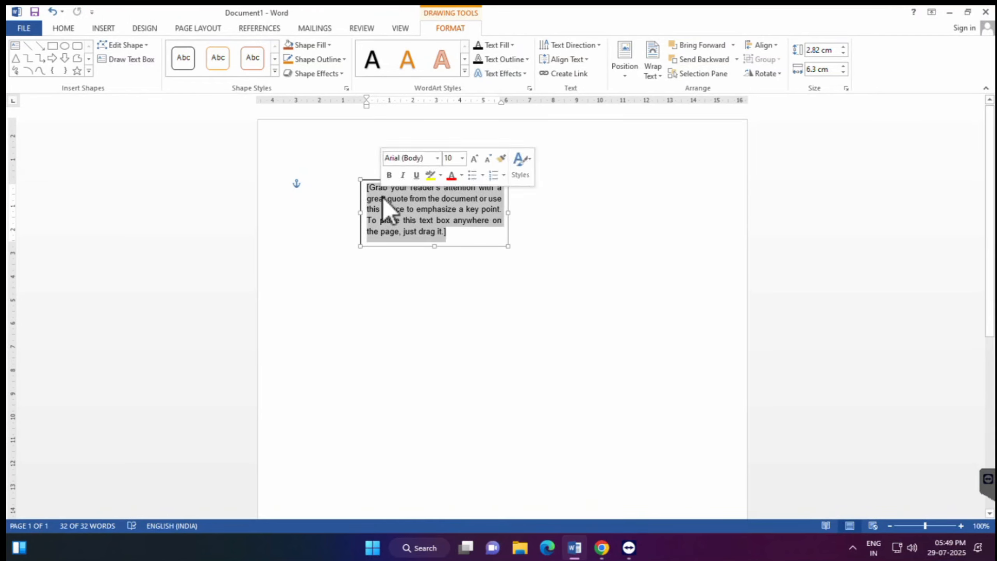
{"action": "left_click", "coordinate": [482, 248]}
{"action": "key", "text": "Delete"}
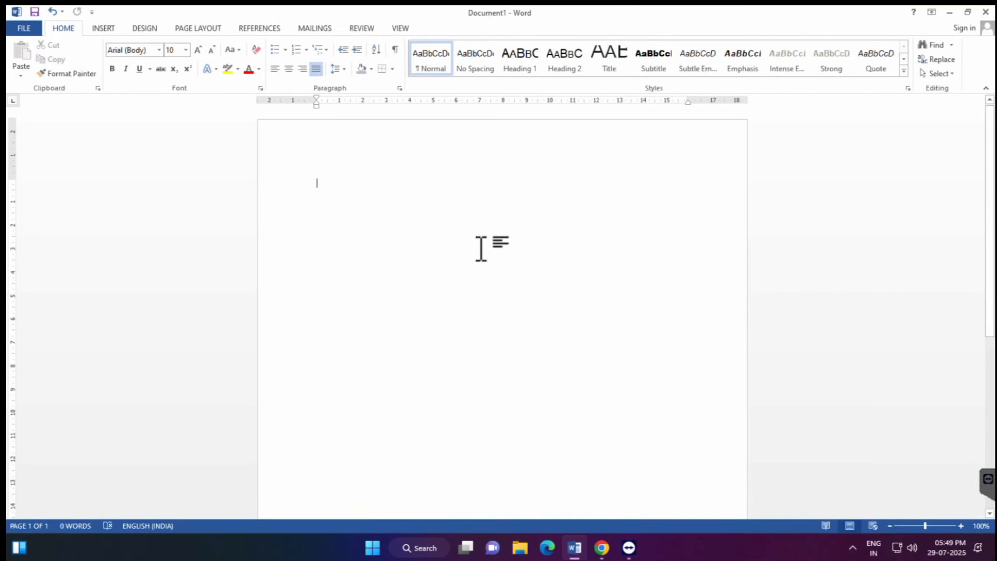
Generate sample paragraphs on the empty page with =rand().
{"action": "left_click", "coordinate": [112, 33]}
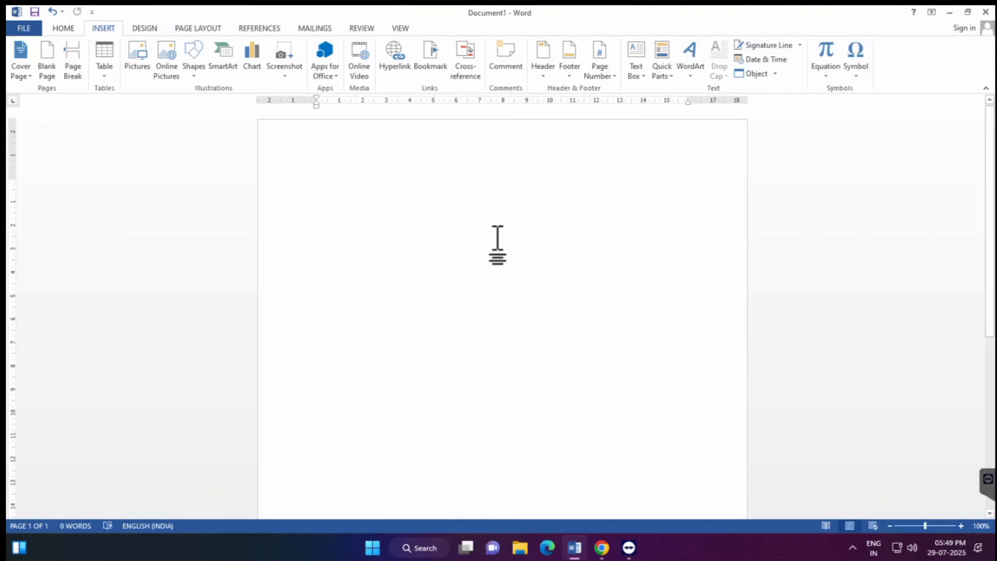
{"action": "type", "text": "=ran"}
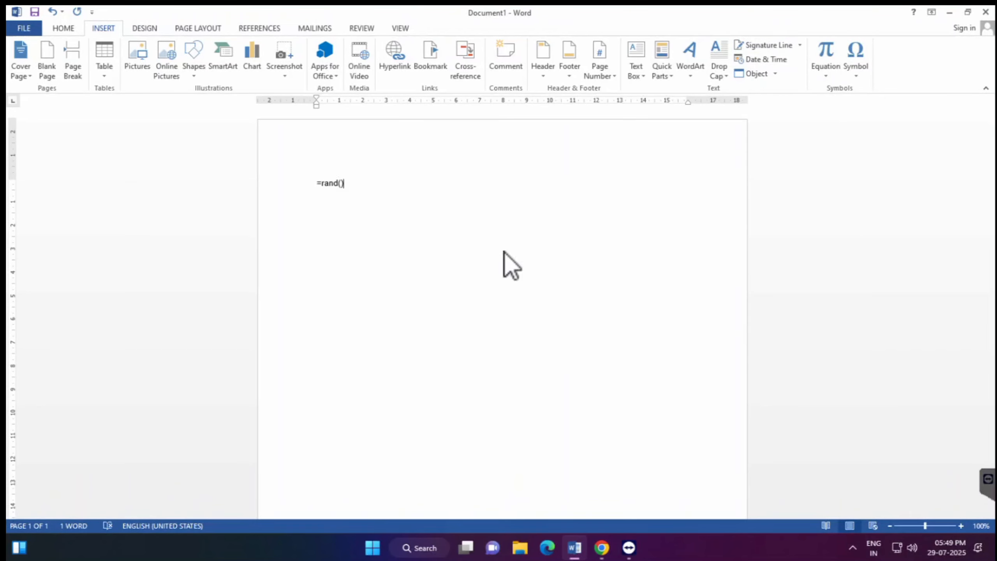
{"action": "type", "text": "d()"}
{"action": "key", "text": "Return"}
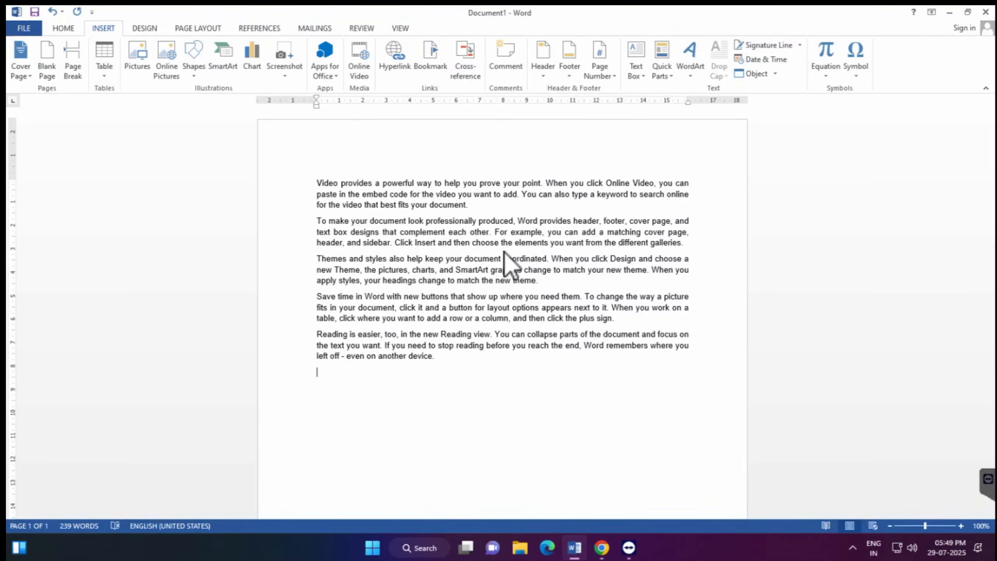
Insert a signature line below the last paragraph with the suggested signer's full name entered.
{"action": "left_click", "coordinate": [760, 44]}
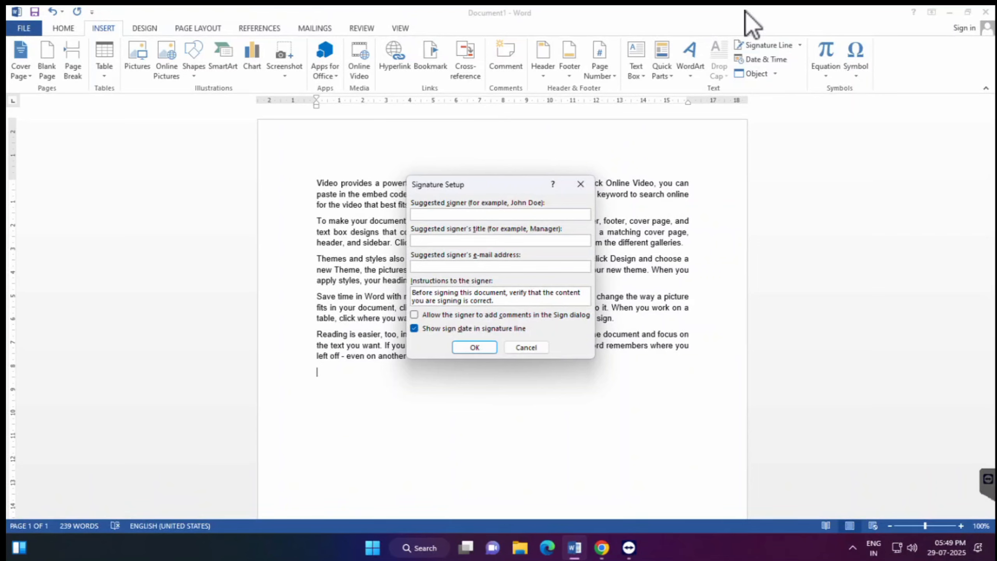
{"action": "mouse_move", "coordinate": [465, 188]}
{"action": "left_mouse_down"}
{"action": "mouse_move", "coordinate": [379, 160]}
{"action": "mouse_move", "coordinate": [328, 110]}
{"action": "left_mouse_up"}
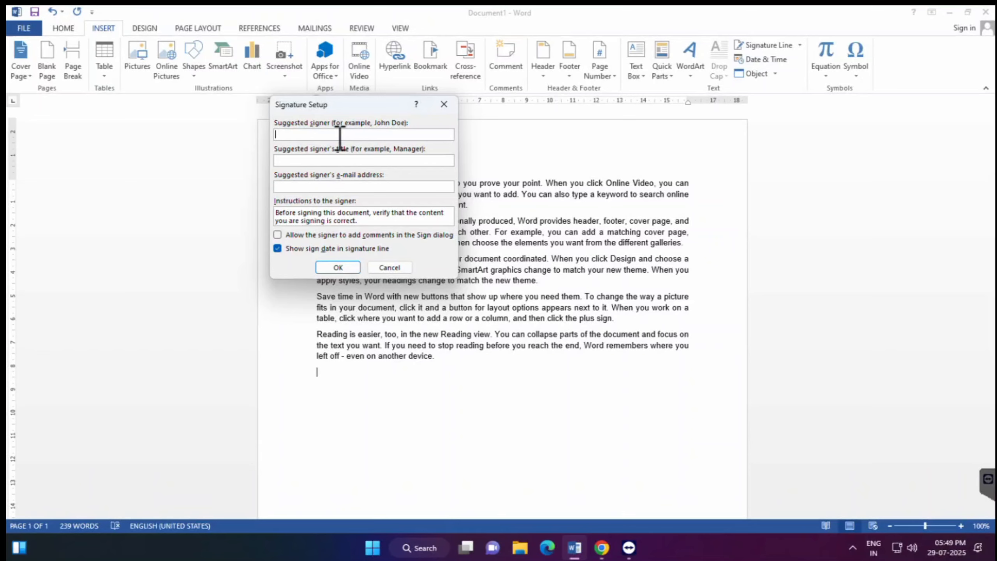
{"action": "type", "text": "Ankit"}
{"action": "type", "text": "An"}
{"action": "left_click", "coordinate": [293, 185]}
{"action": "left_click", "coordinate": [340, 269]}
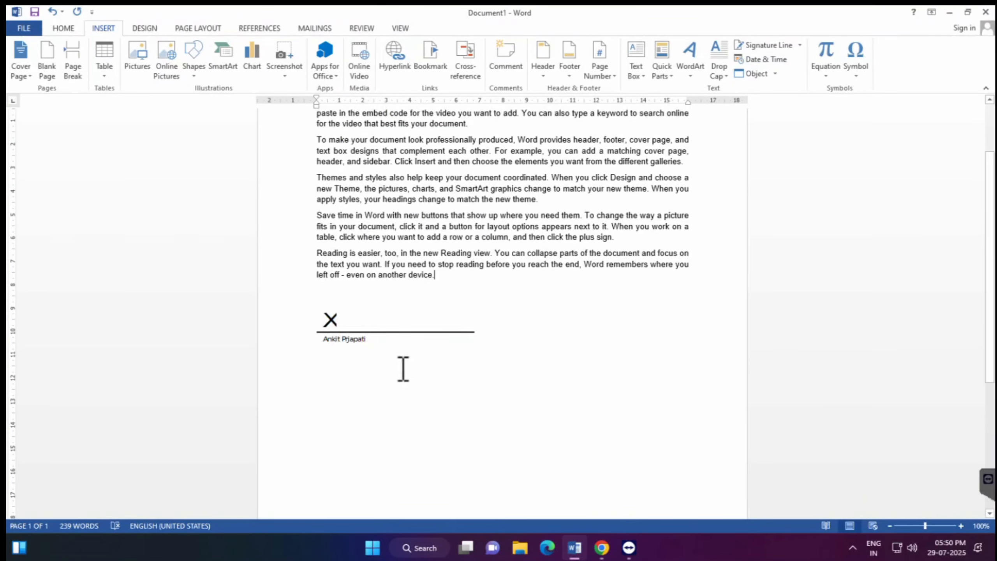
Give the signature line the middle-right position with text wrapping, and move it up to just below the last paragraph at the right margin.
{"action": "left_click", "coordinate": [381, 339]}
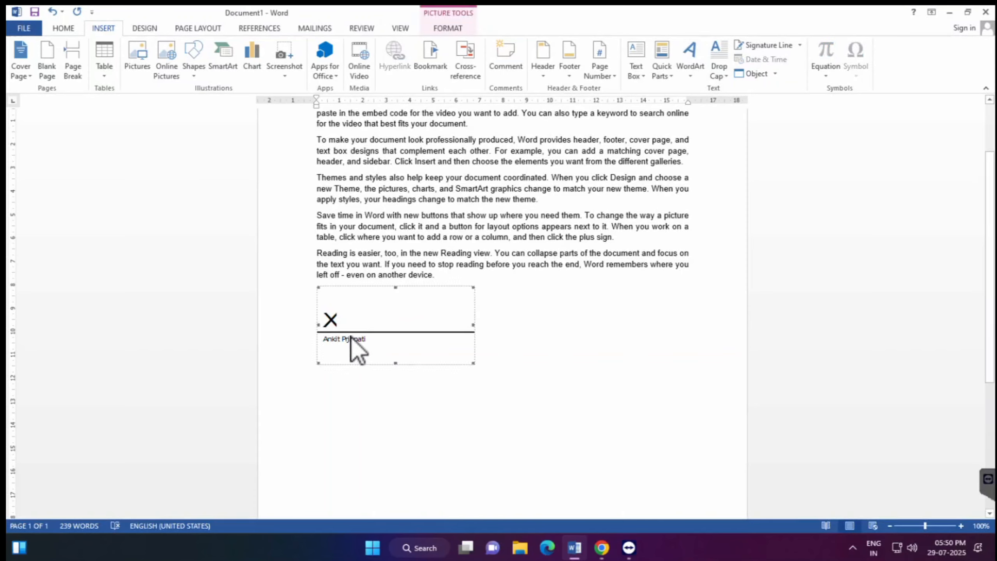
{"action": "left_click", "coordinate": [447, 28]}
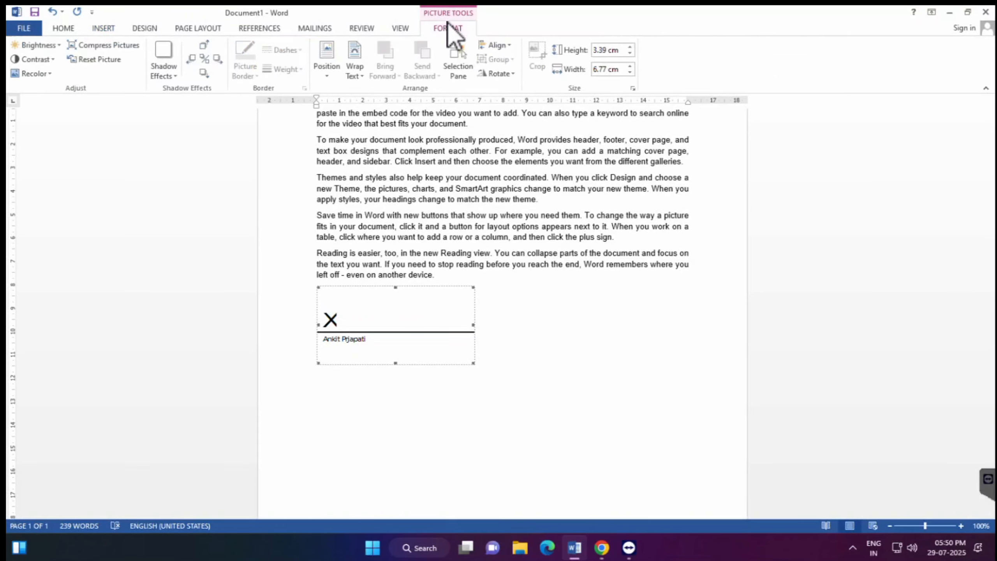
{"action": "left_click", "coordinate": [329, 75]}
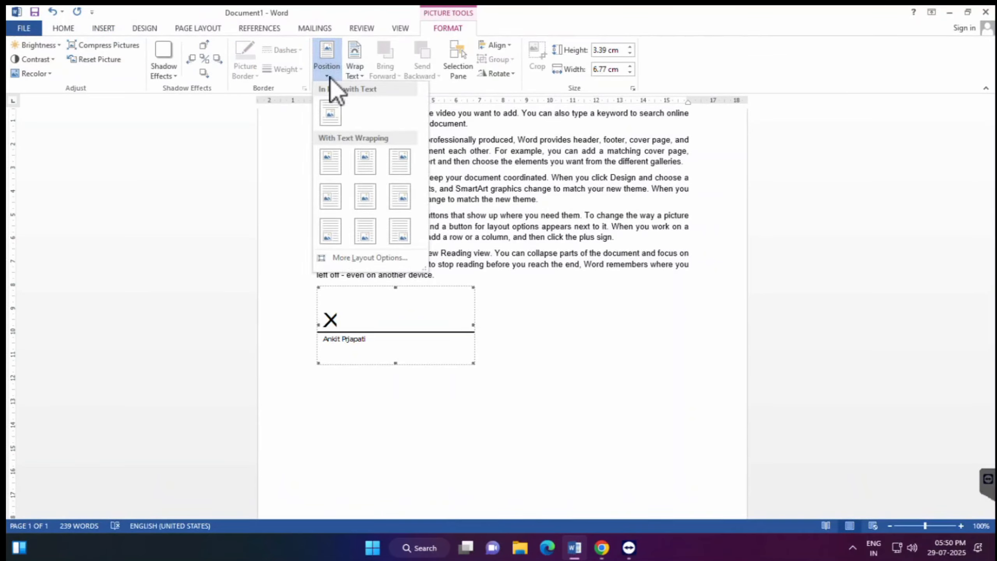
{"action": "left_click", "coordinate": [404, 207]}
{"action": "mouse_move", "coordinate": [572, 408]}
{"action": "left_mouse_down"}
{"action": "mouse_move", "coordinate": [374, 323]}
{"action": "mouse_move", "coordinate": [372, 357]}
{"action": "mouse_move", "coordinate": [602, 353]}
{"action": "left_mouse_up"}
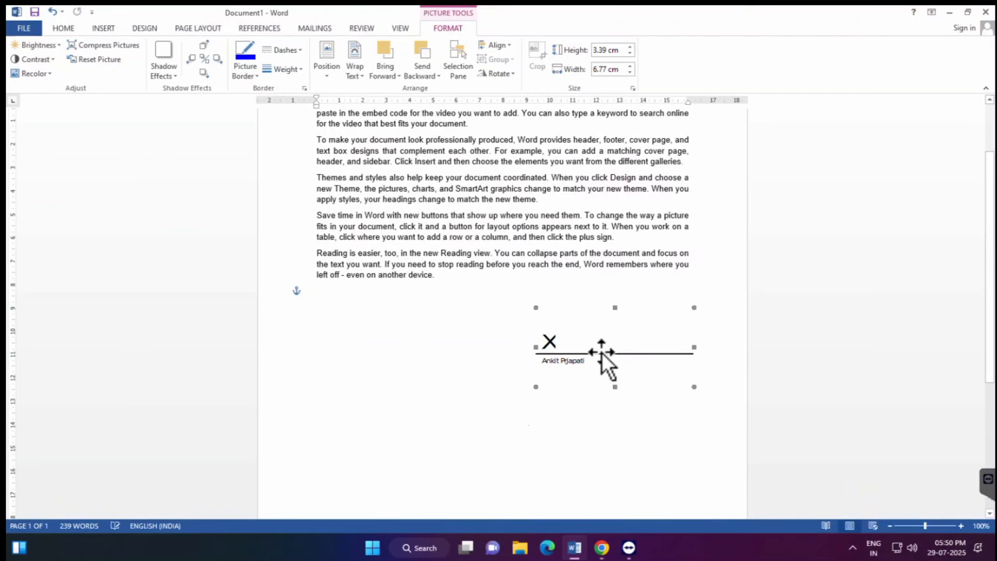
Write "Date:" on the line below the last paragraph and insert the current date in the English (United States) format 29-Jul-25.
{"action": "left_click", "coordinate": [471, 292]}
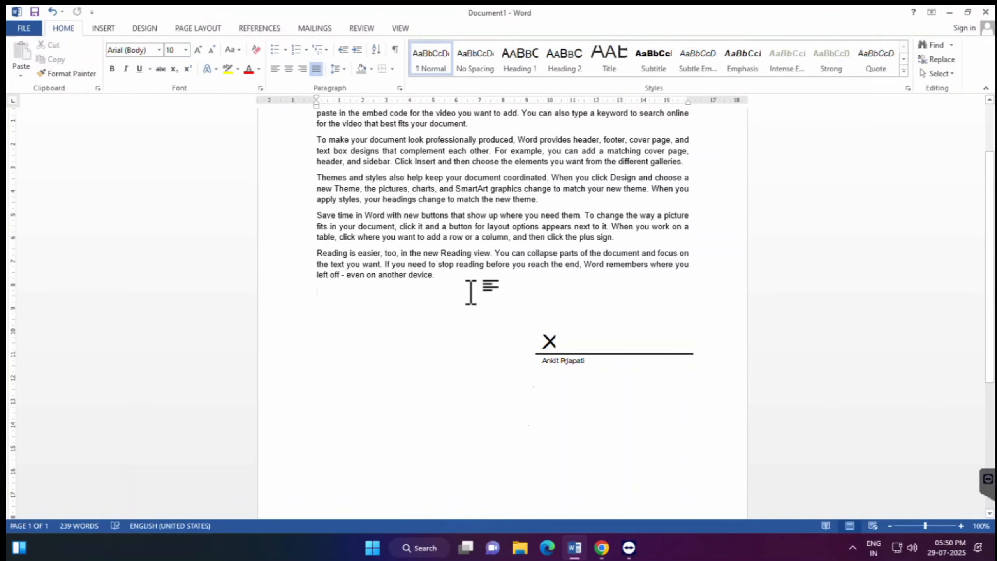
{"action": "type", "text": "Date:"}
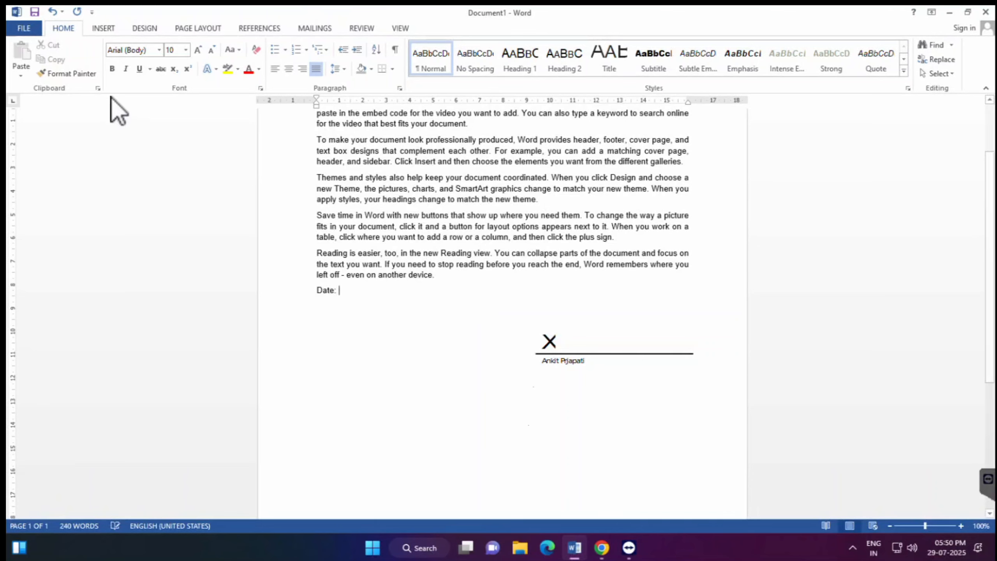
{"action": "left_click", "coordinate": [111, 31]}
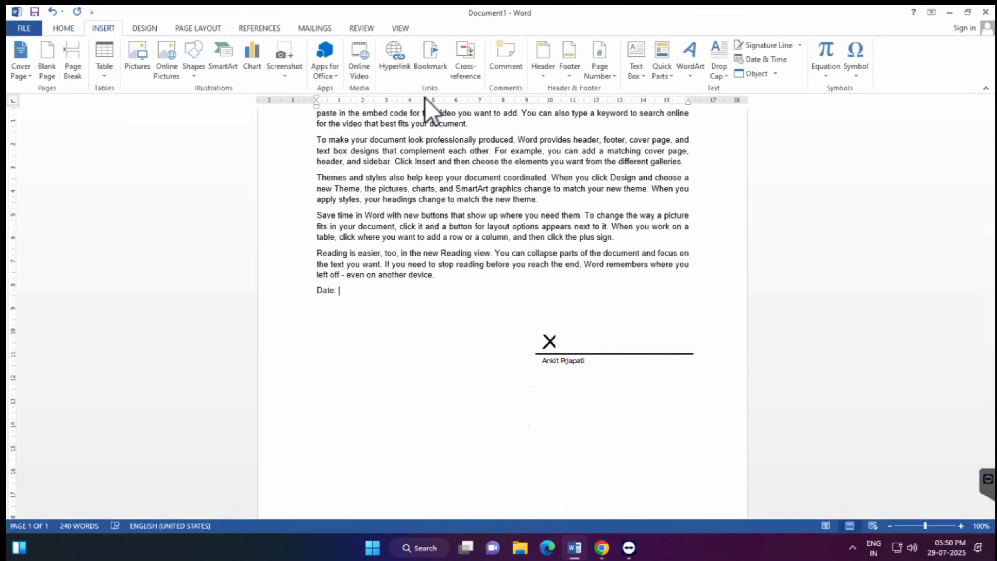
{"action": "left_click", "coordinate": [766, 60]}
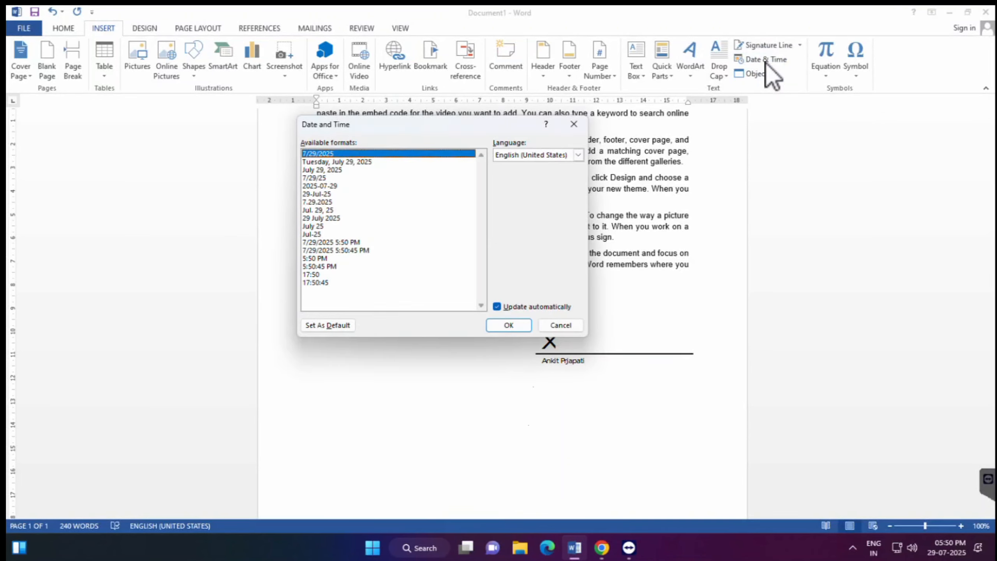
{"action": "left_click_drag", "start_coordinate": [395, 127], "coordinate": [227, 74]}
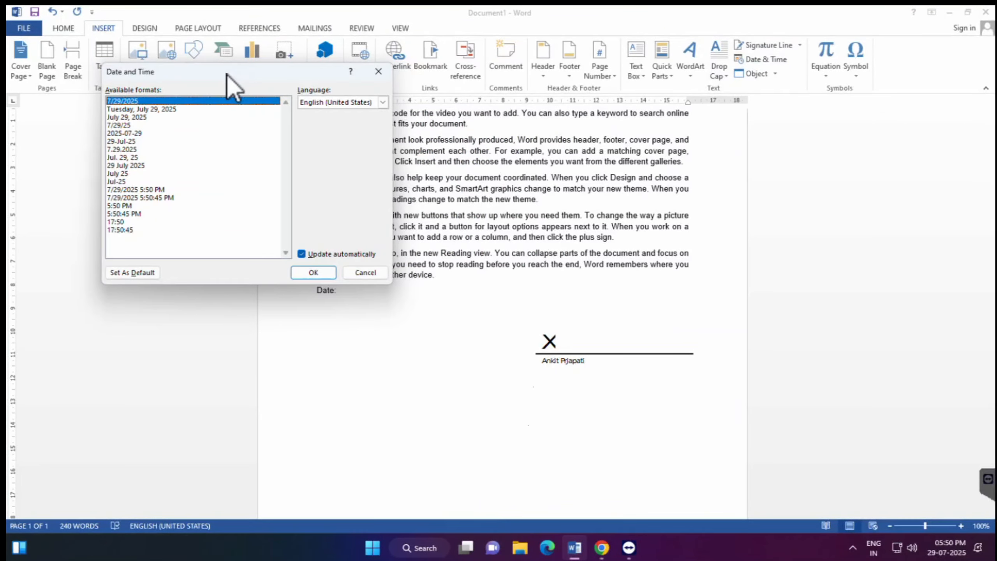
{"action": "left_click", "coordinate": [332, 102]}
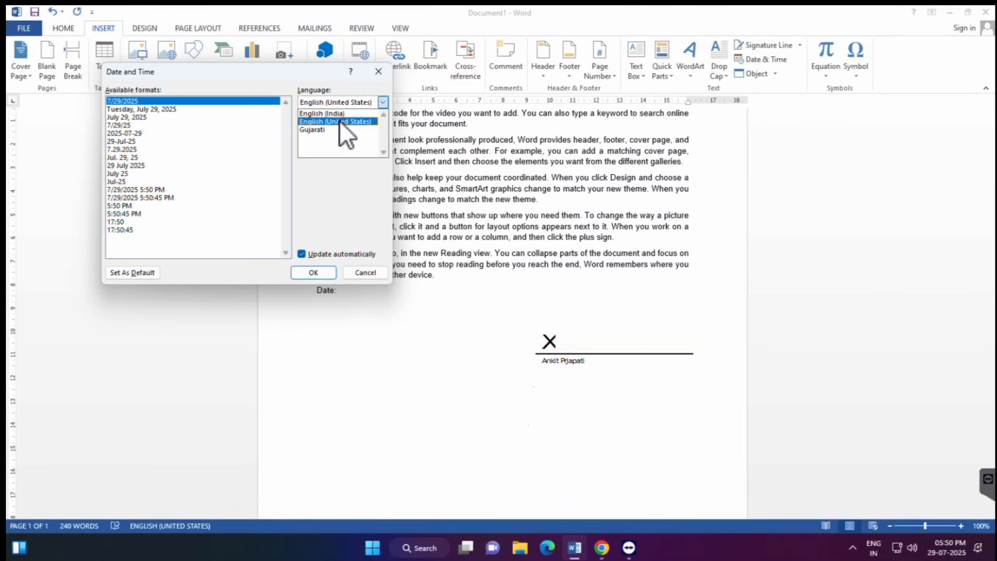
{"action": "left_click", "coordinate": [338, 122]}
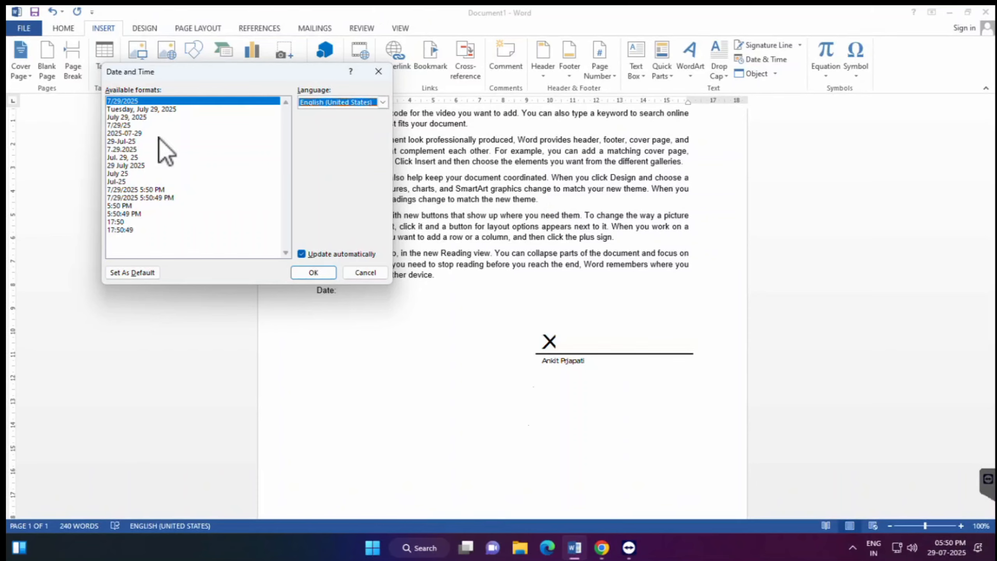
{"action": "left_click", "coordinate": [138, 125]}
{"action": "left_click", "coordinate": [138, 150]}
{"action": "left_click", "coordinate": [135, 134]}
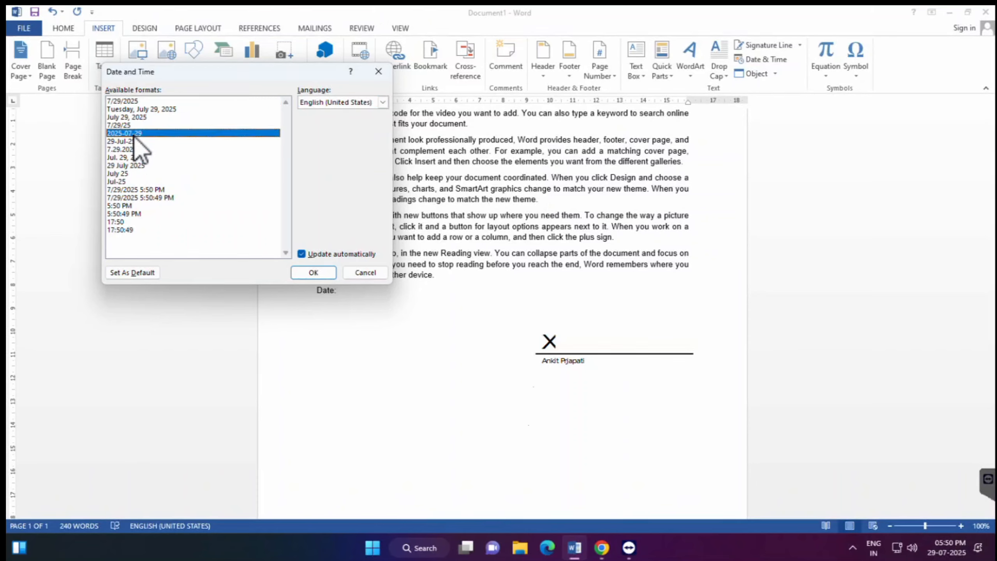
{"action": "left_click", "coordinate": [132, 141]}
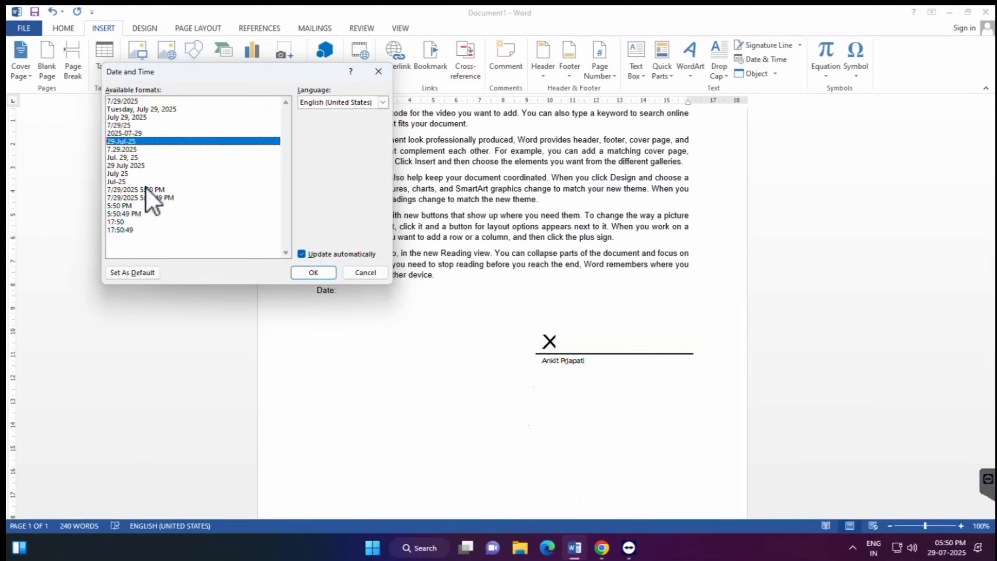
{"action": "left_click", "coordinate": [316, 274]}
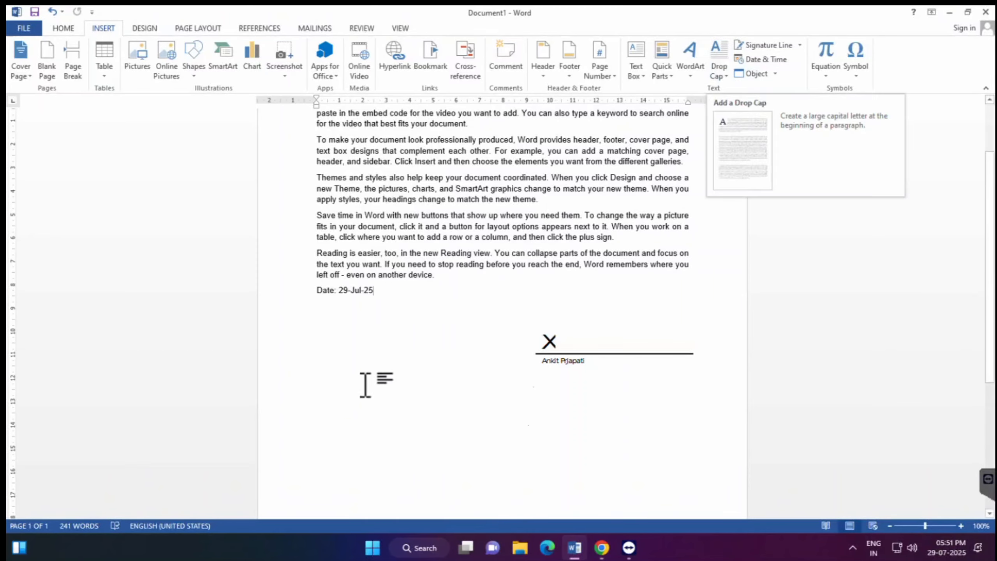
Apply an In margin drop cap to the first paragraph and enlarge the letter's frame to the height of the first two paragraphs.
{"action": "scroll", "coordinate": [394, 325], "scroll_direction": "up", "scroll_amount": 3}
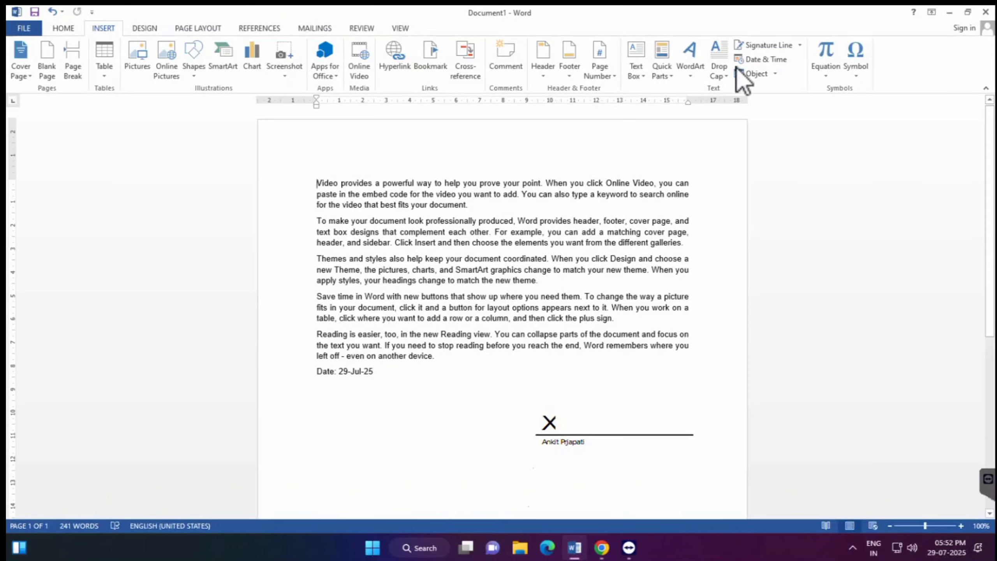
{"action": "left_click", "coordinate": [722, 71]}
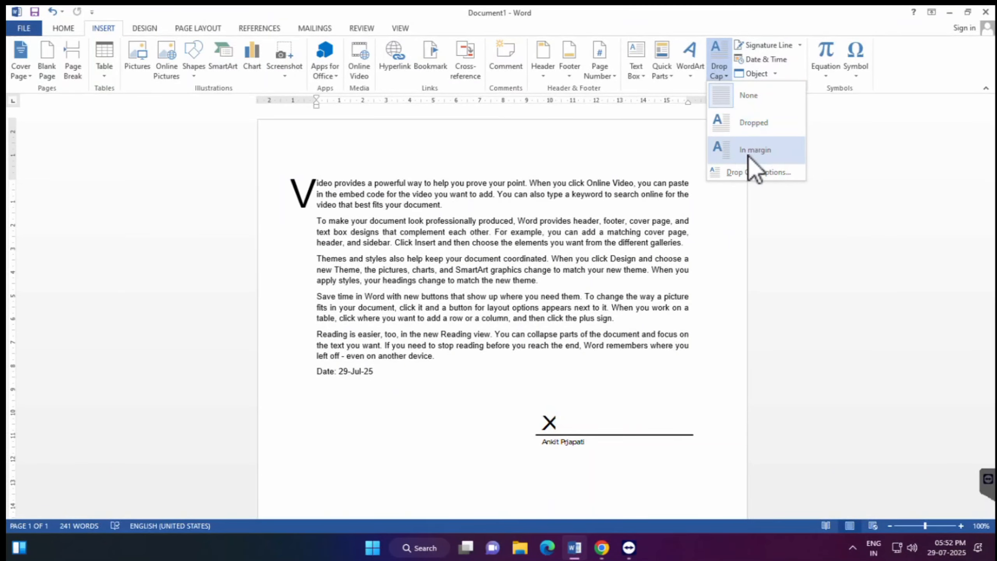
{"action": "key", "text": "Escape"}
{"action": "double_click", "coordinate": [752, 139]}
{"action": "key", "text": "Escape"}
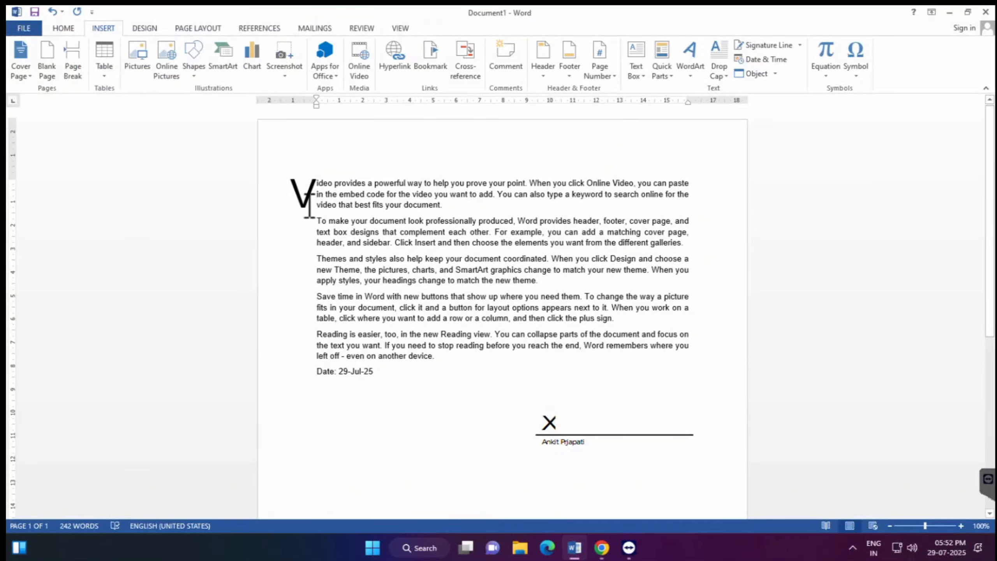
{"action": "left_click", "coordinate": [309, 206]}
{"action": "left_click", "coordinate": [319, 214]}
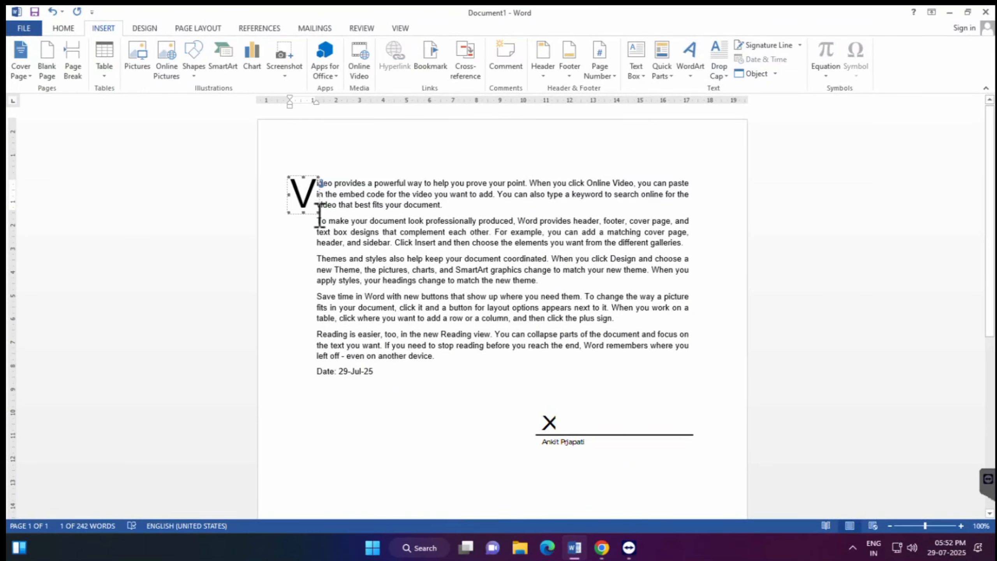
{"action": "left_click_drag", "start_coordinate": [319, 213], "coordinate": [357, 263]}
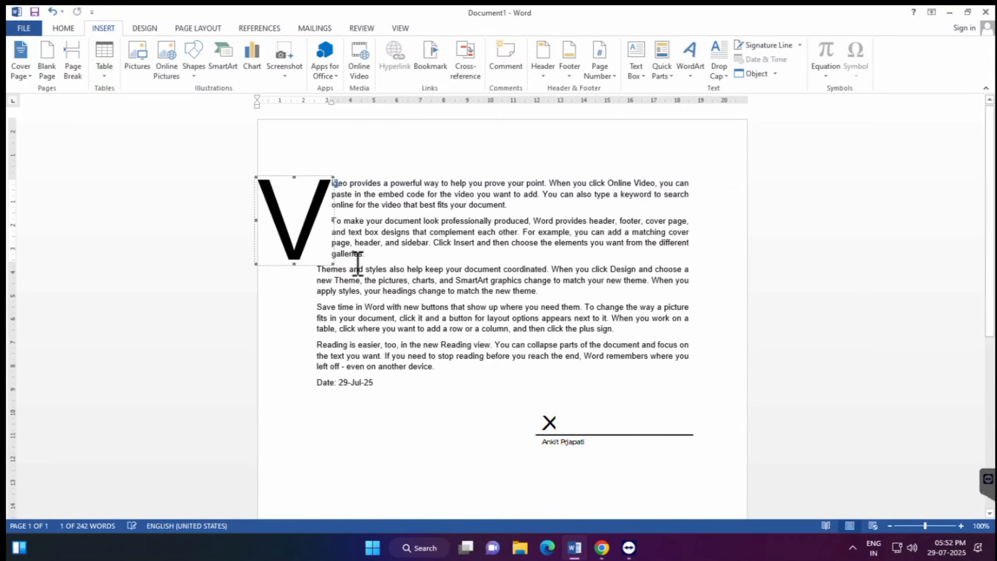
Change the first paragraph's drop cap to the Dropped position and make its frame slightly smaller.
{"action": "left_click", "coordinate": [718, 73]}
{"action": "left_click", "coordinate": [753, 129]}
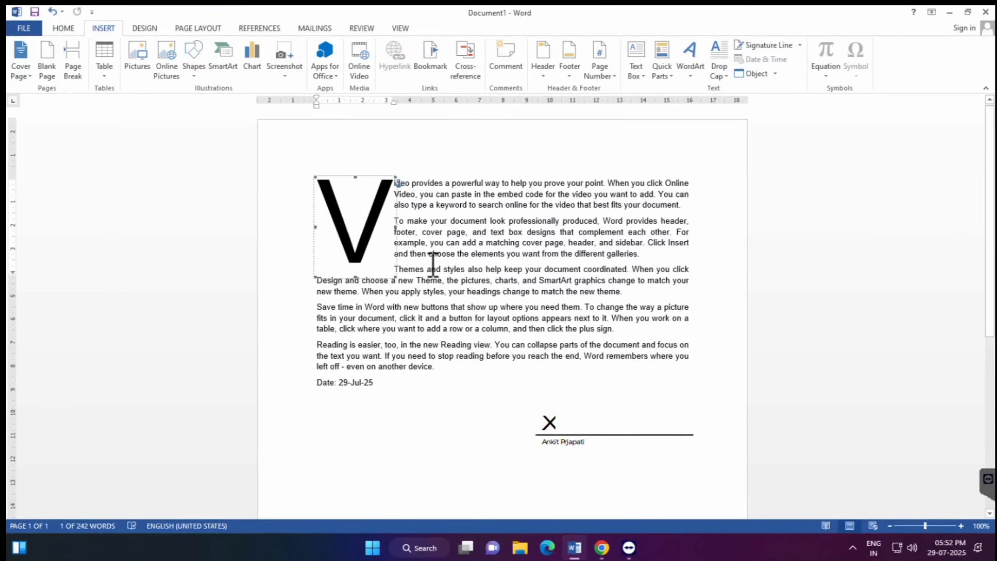
{"action": "left_click_drag", "start_coordinate": [395, 277], "coordinate": [377, 245]}
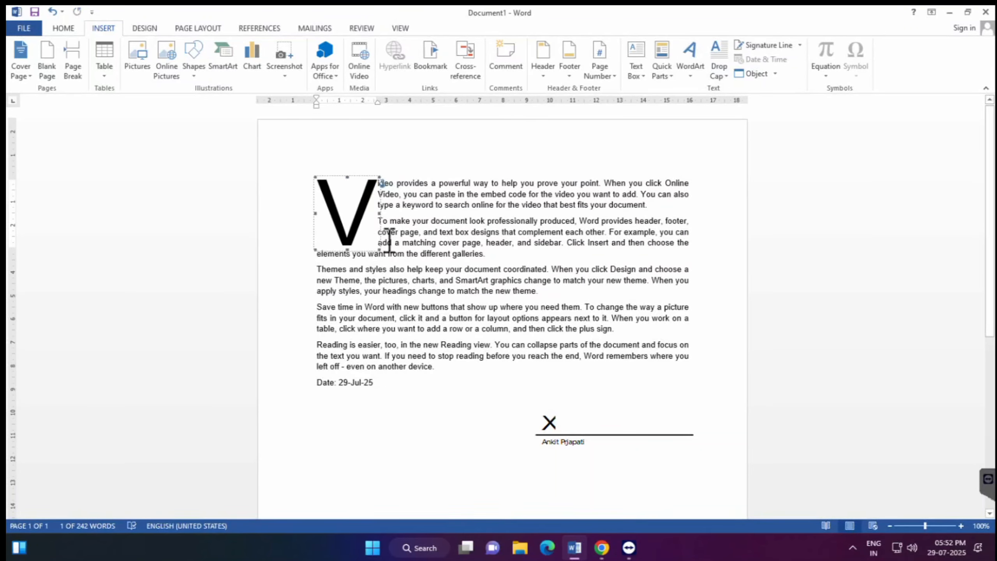
Set the drop cap's lines to drop to 9 in the drop cap options.
{"action": "left_click", "coordinate": [722, 73]}
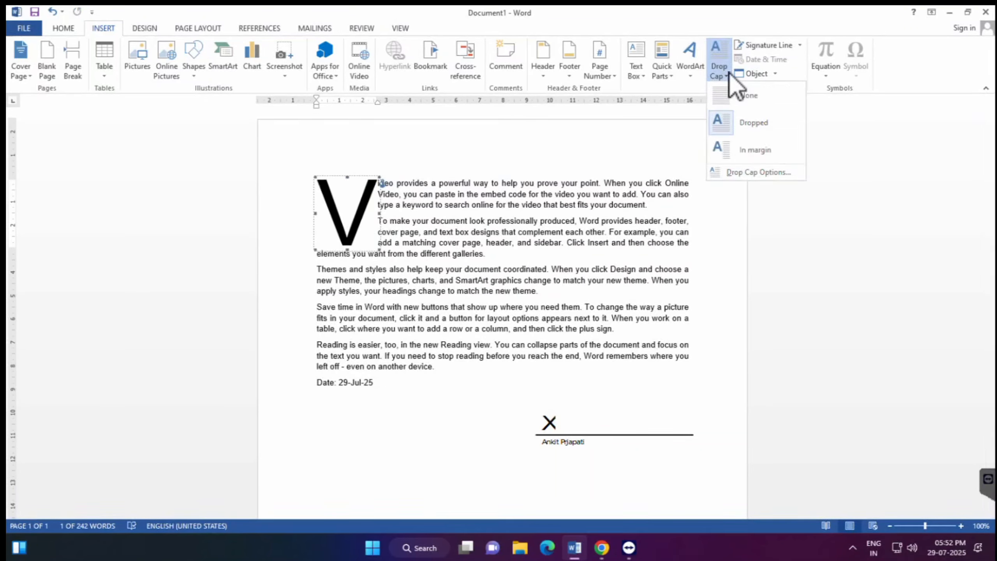
{"action": "left_click", "coordinate": [746, 173]}
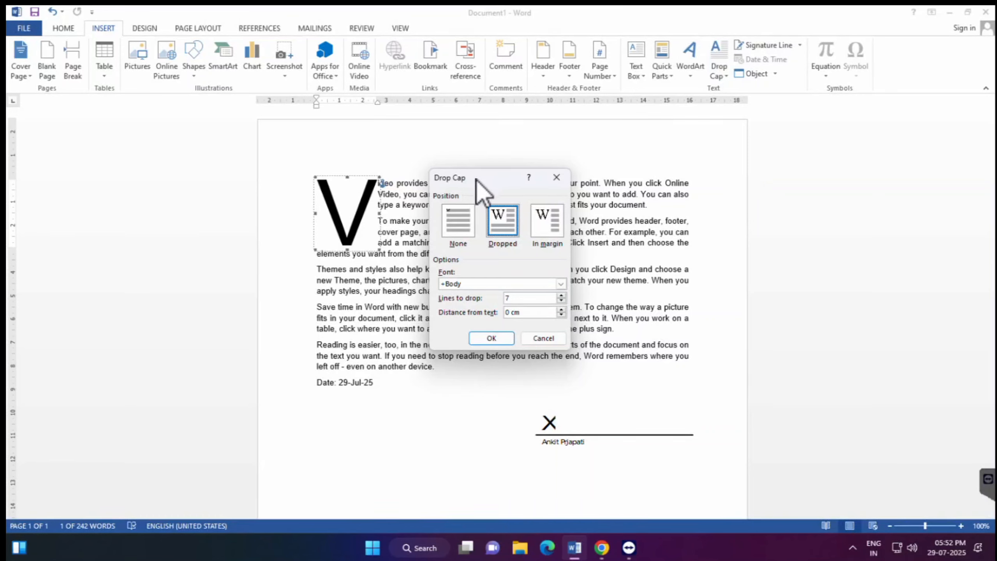
{"action": "left_click_drag", "start_coordinate": [496, 161], "coordinate": [495, 39]}
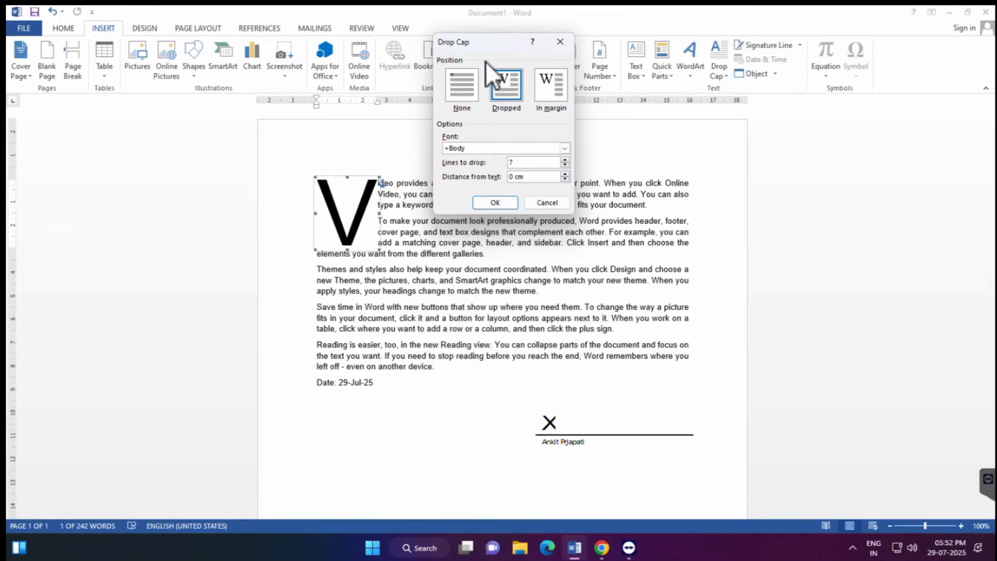
{"action": "double_click", "coordinate": [522, 163]}
{"action": "type", "text": "9"}
{"action": "left_click", "coordinate": [485, 203]}
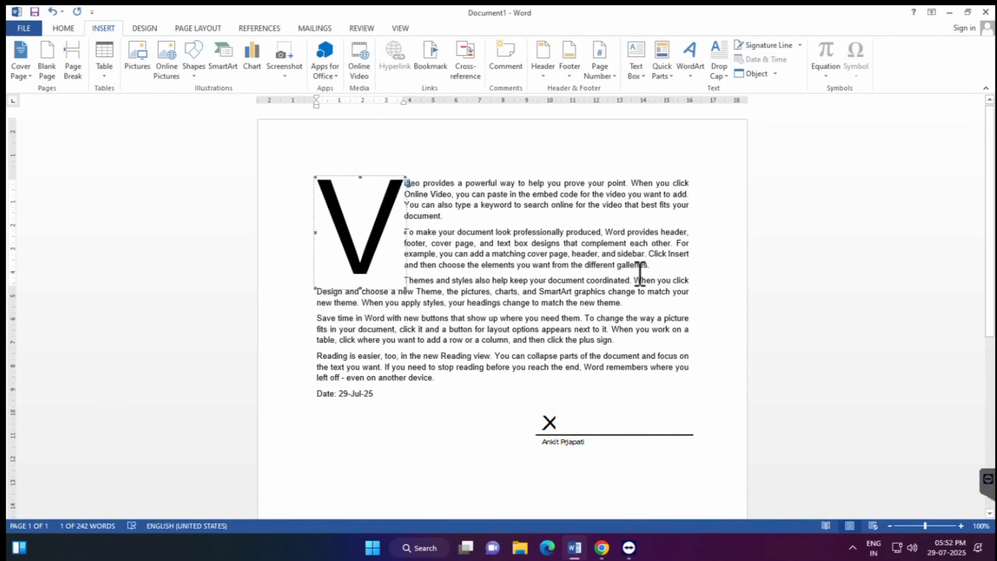
Remove the drop cap from the first paragraph by setting it to None.
{"action": "left_click", "coordinate": [671, 265]}
{"action": "left_click", "coordinate": [360, 257]}
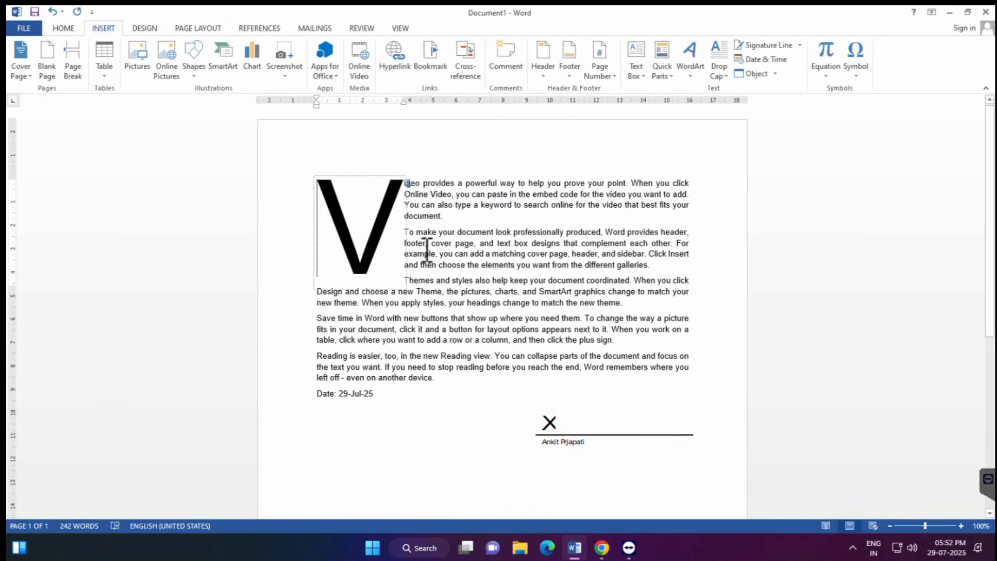
{"action": "left_click", "coordinate": [424, 225]}
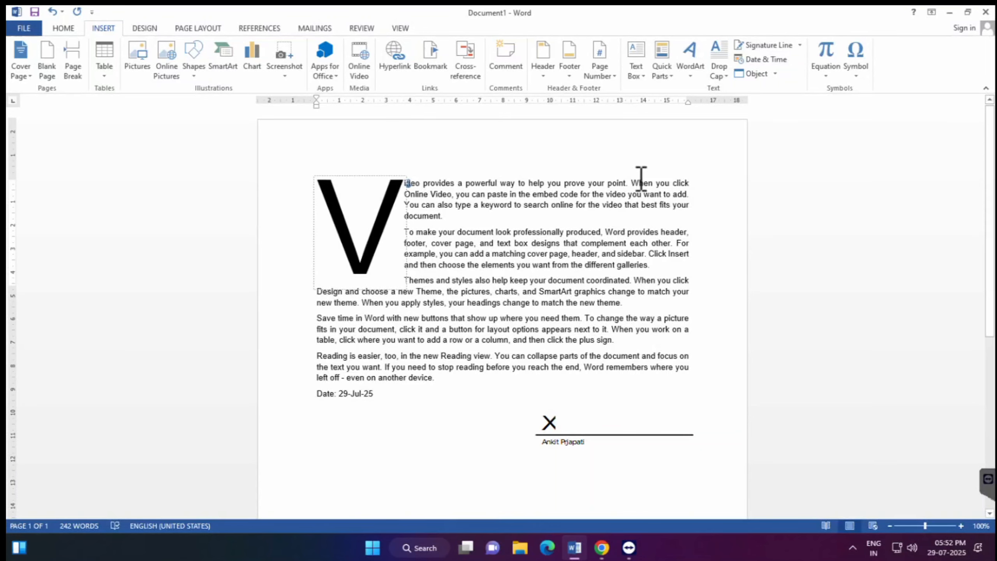
{"action": "left_click", "coordinate": [719, 73]}
{"action": "left_click", "coordinate": [750, 103]}
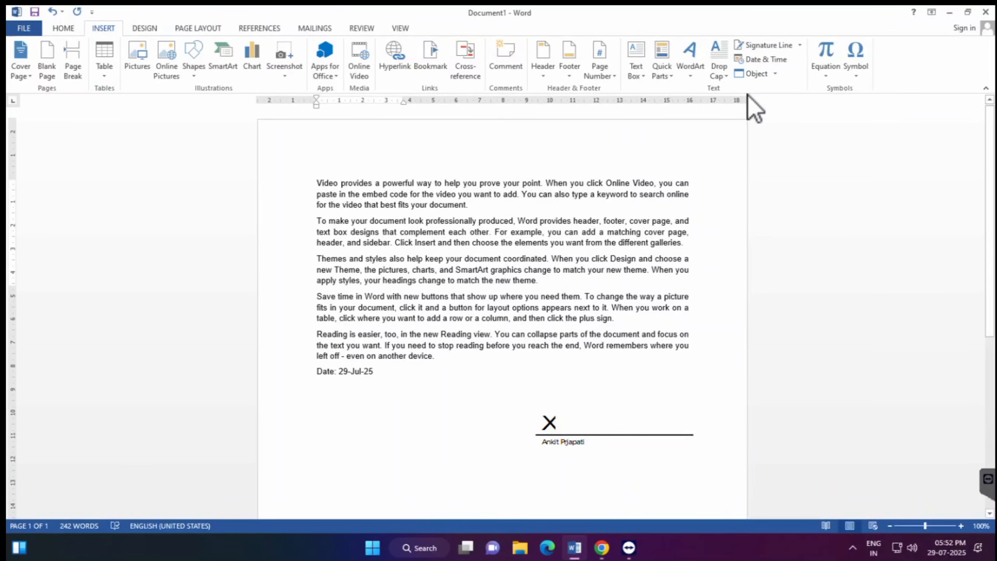
Delete the signature line below the date.
{"action": "left_click", "coordinate": [397, 379]}
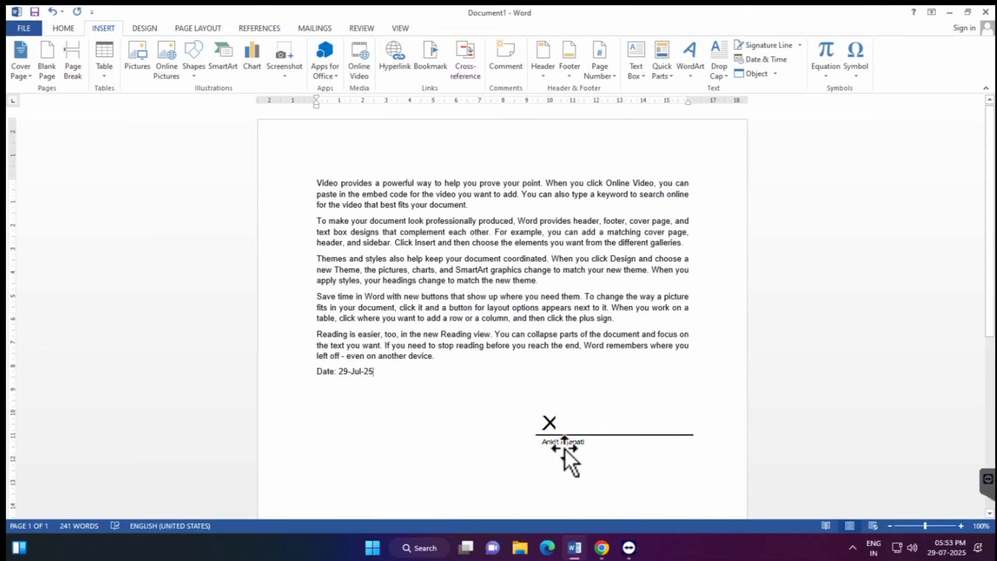
{"action": "left_click", "coordinate": [566, 446]}
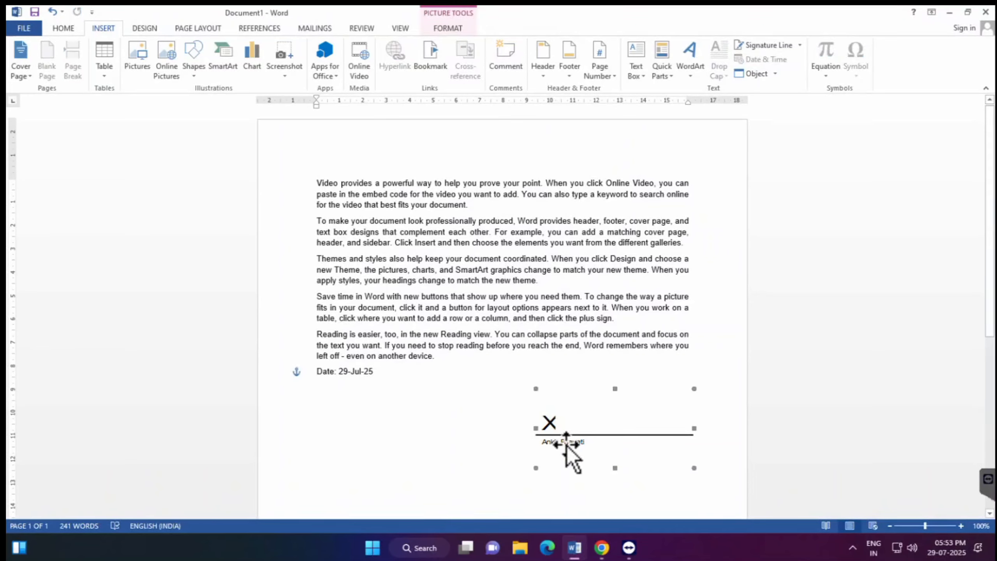
{"action": "key", "text": "Escape"}
{"action": "left_click", "coordinate": [581, 435]}
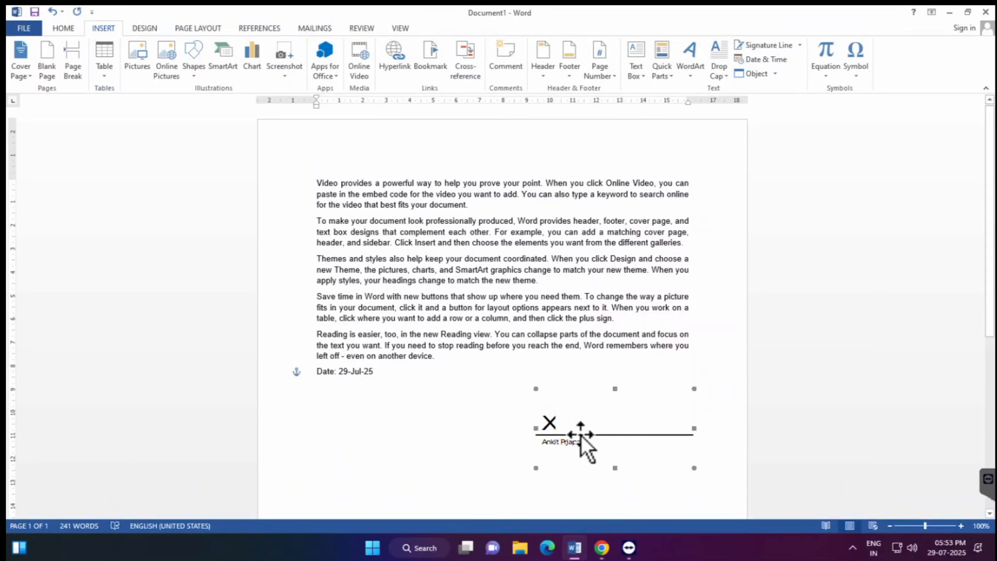
{"action": "key", "text": "Delete"}
Embed a new Microsoft PowerPoint Slide object just before the date line.
{"action": "left_click", "coordinate": [774, 74]}
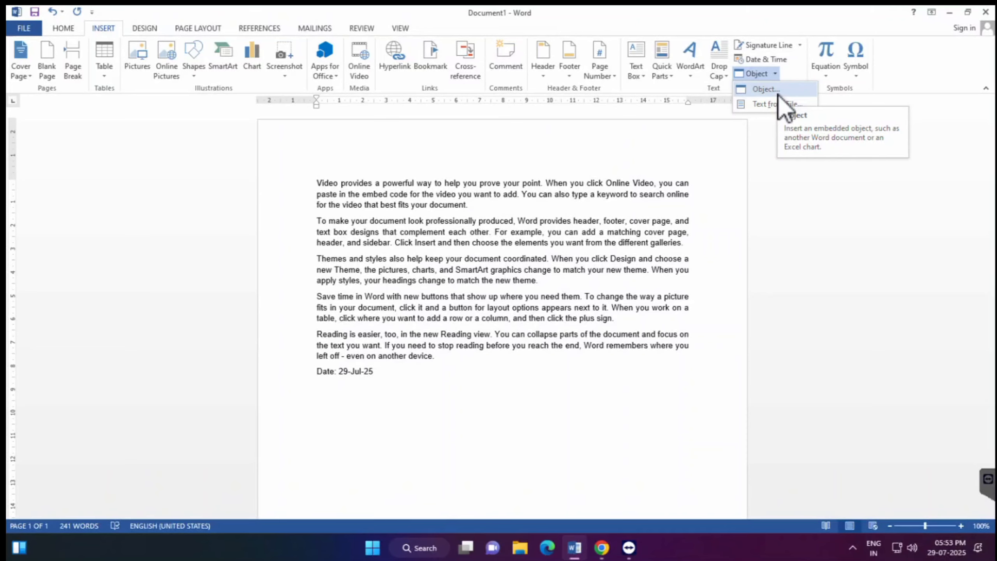
{"action": "left_click", "coordinate": [777, 92]}
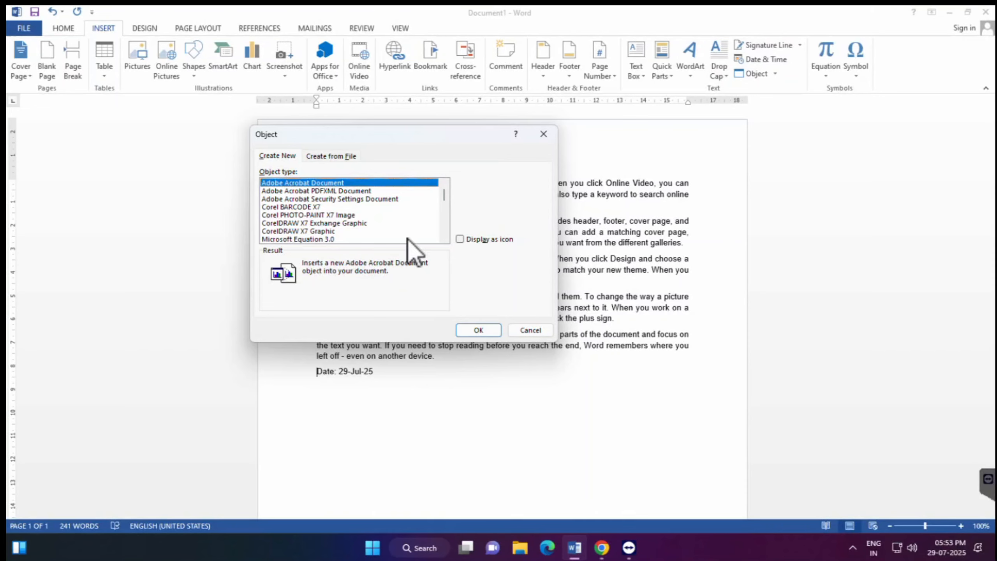
{"action": "left_click", "coordinate": [447, 238]}
{"action": "left_click", "coordinate": [450, 239]}
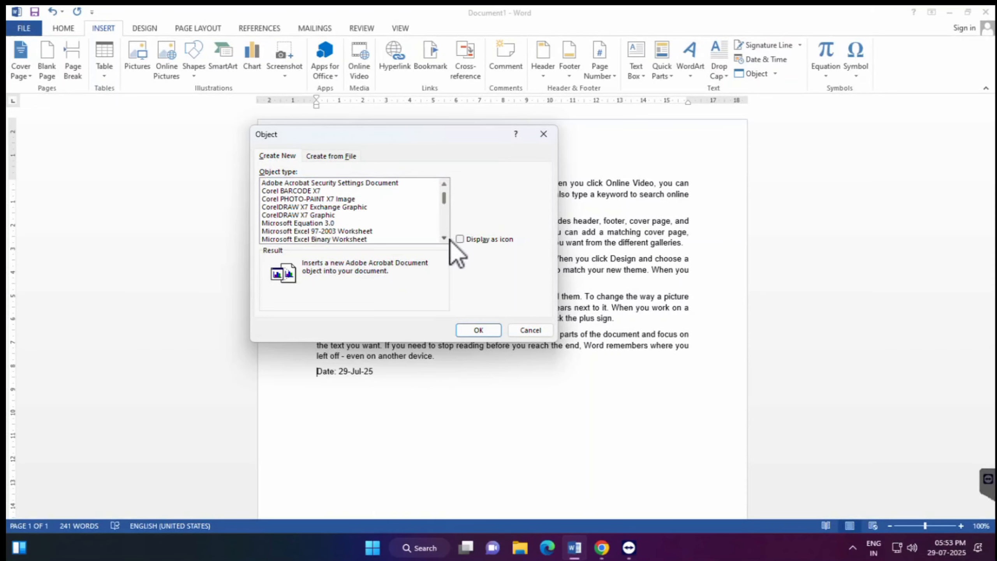
{"action": "left_click", "coordinate": [450, 239]}
{"action": "left_click", "coordinate": [450, 239]}
{"action": "left_click", "coordinate": [450, 239]}
{"action": "left_click", "coordinate": [450, 239]}
{"action": "left_click", "coordinate": [450, 240]}
{"action": "left_click", "coordinate": [451, 240]}
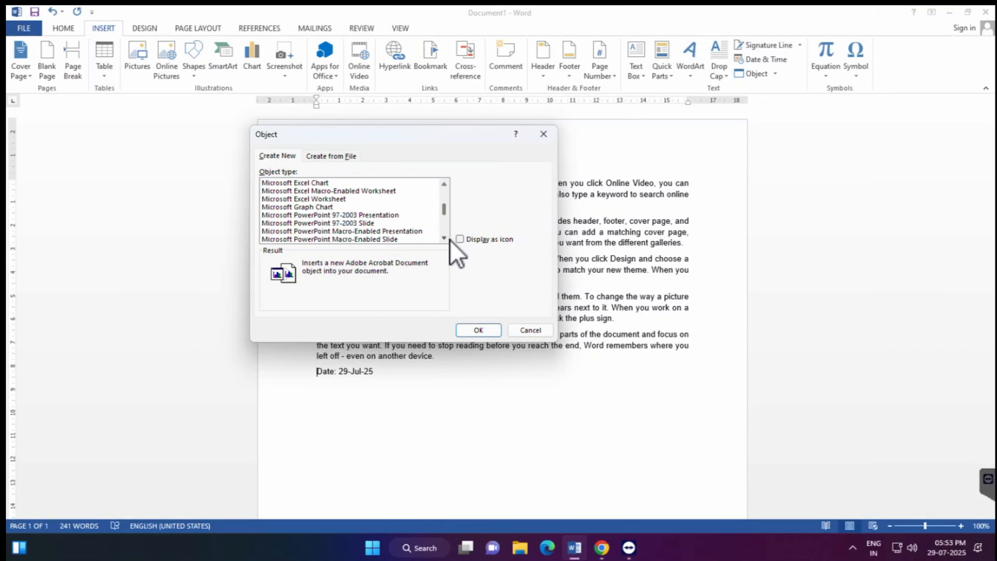
{"action": "left_click", "coordinate": [450, 240]}
{"action": "left_click", "coordinate": [451, 240]}
{"action": "left_click_drag", "start_coordinate": [447, 214], "coordinate": [447, 193]}
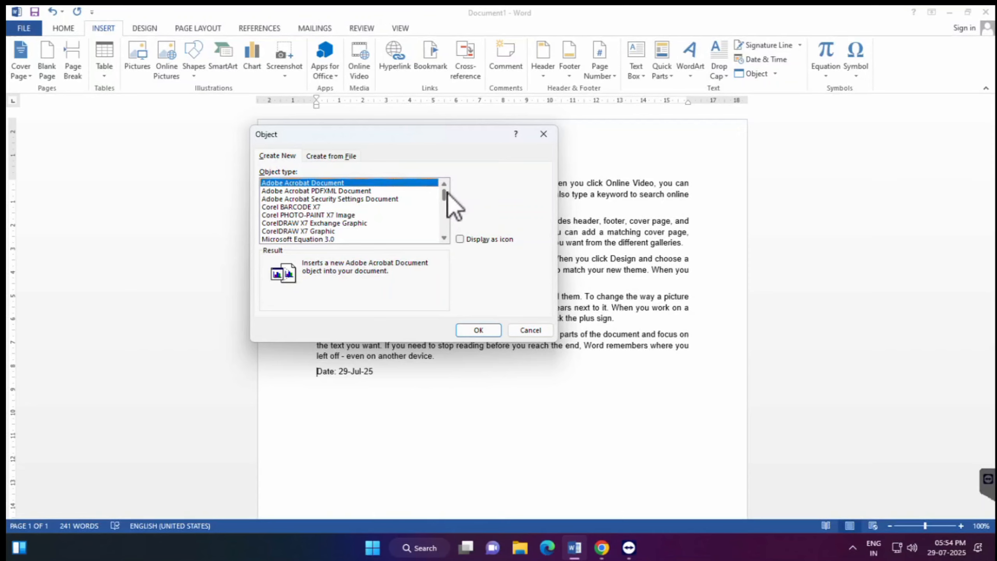
{"action": "left_click_drag", "start_coordinate": [447, 192], "coordinate": [446, 223]}
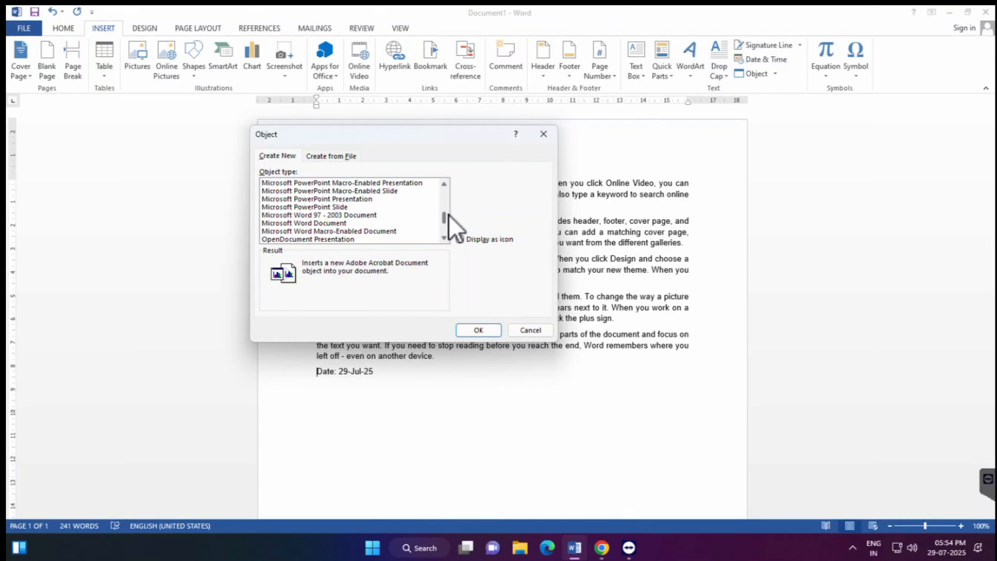
{"action": "left_click", "coordinate": [343, 207]}
{"action": "left_click", "coordinate": [477, 330]}
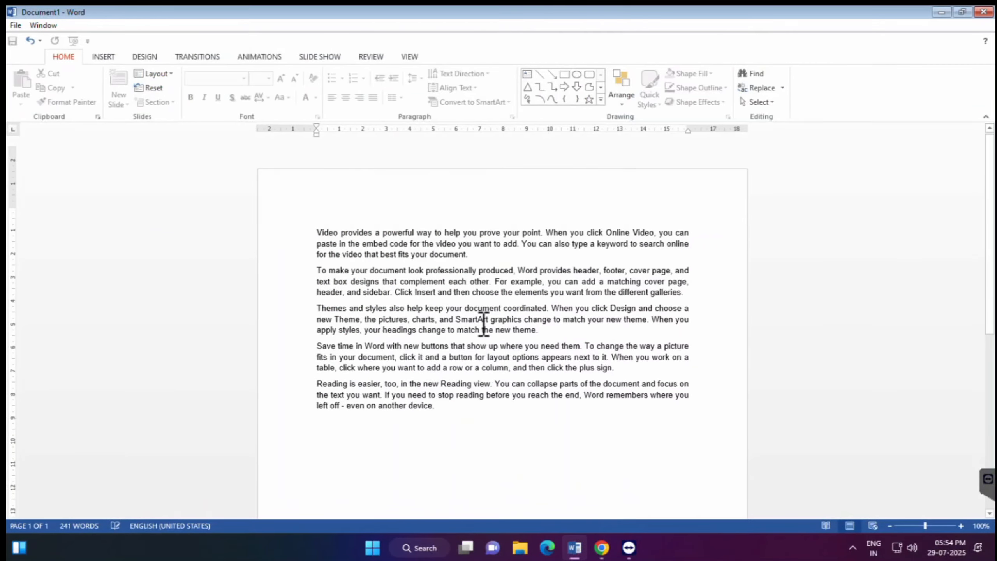
Title the embedded slide "gfgfhfdhdhhgd", apply the green theme with angular side shapes, and finish editing the slide.
{"action": "left_click", "coordinate": [477, 347]}
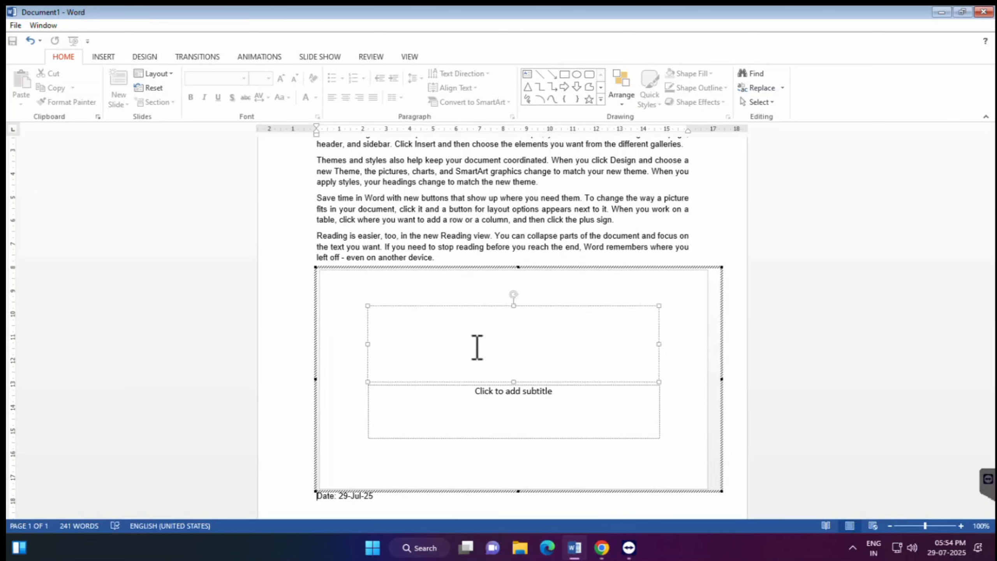
{"action": "type", "text": "gfgfhfdhdhhgd"}
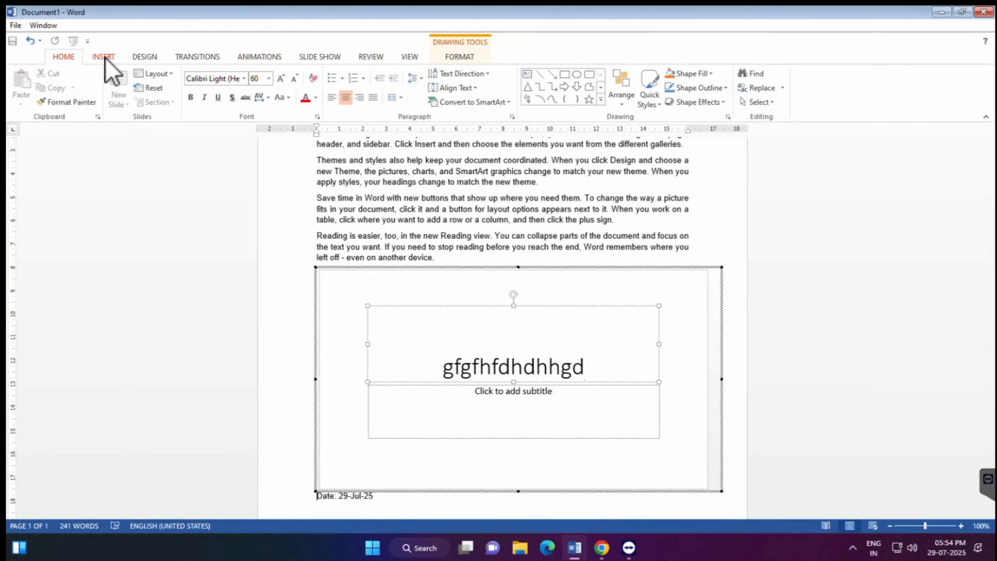
{"action": "left_click", "coordinate": [141, 57]}
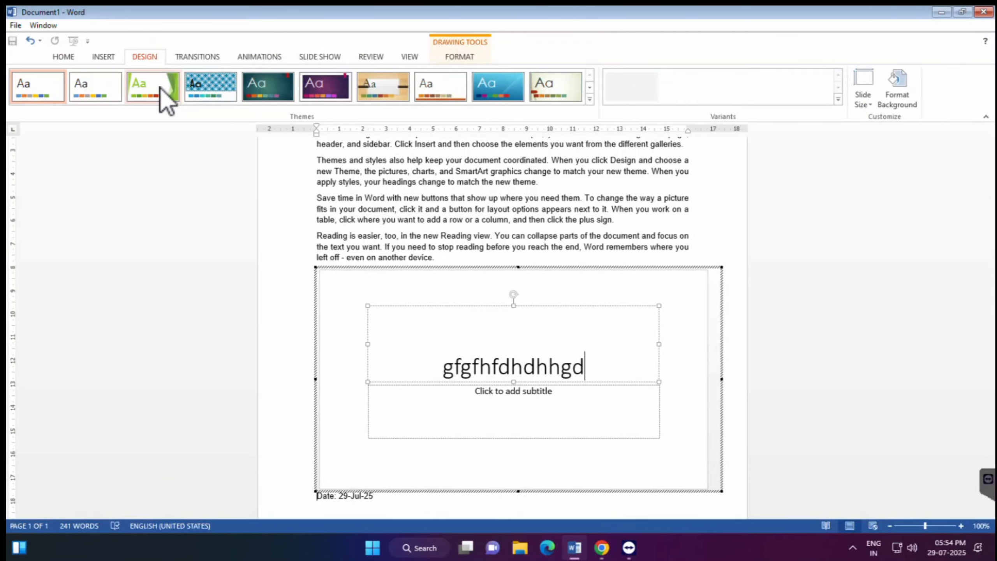
{"action": "left_click", "coordinate": [159, 87]}
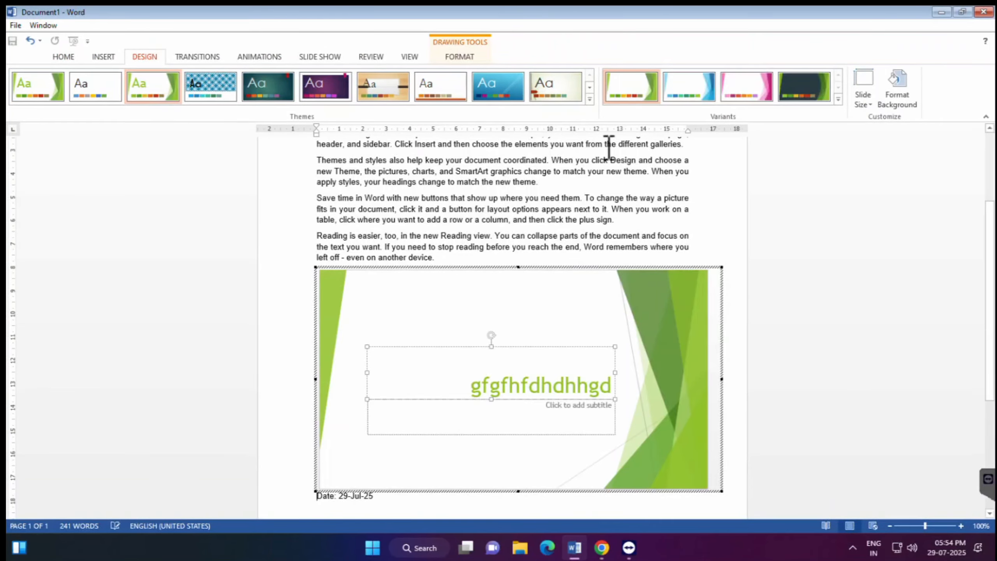
{"action": "left_click", "coordinate": [724, 185]}
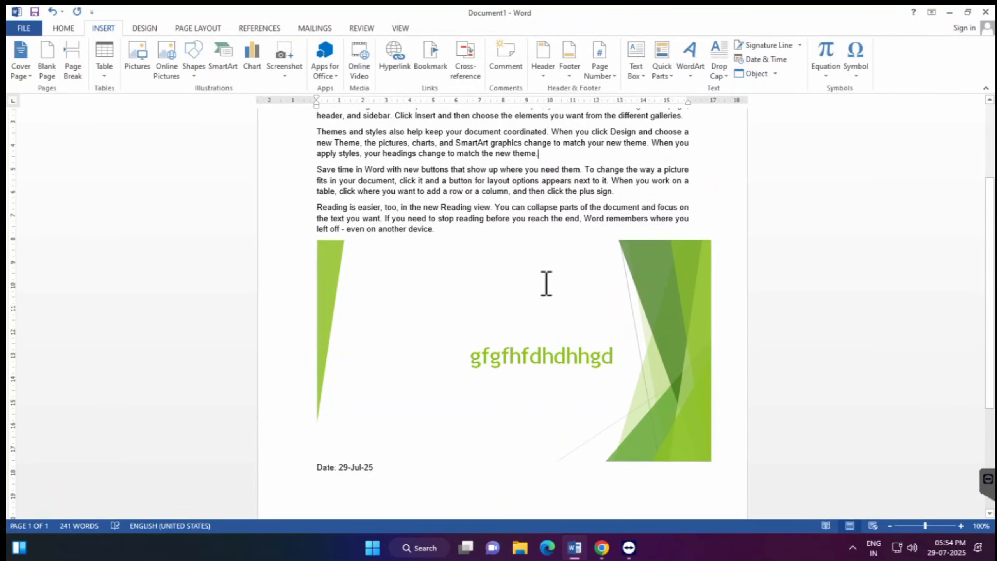
Delete the embedded PowerPoint slide above the date line.
{"action": "left_click", "coordinate": [607, 271]}
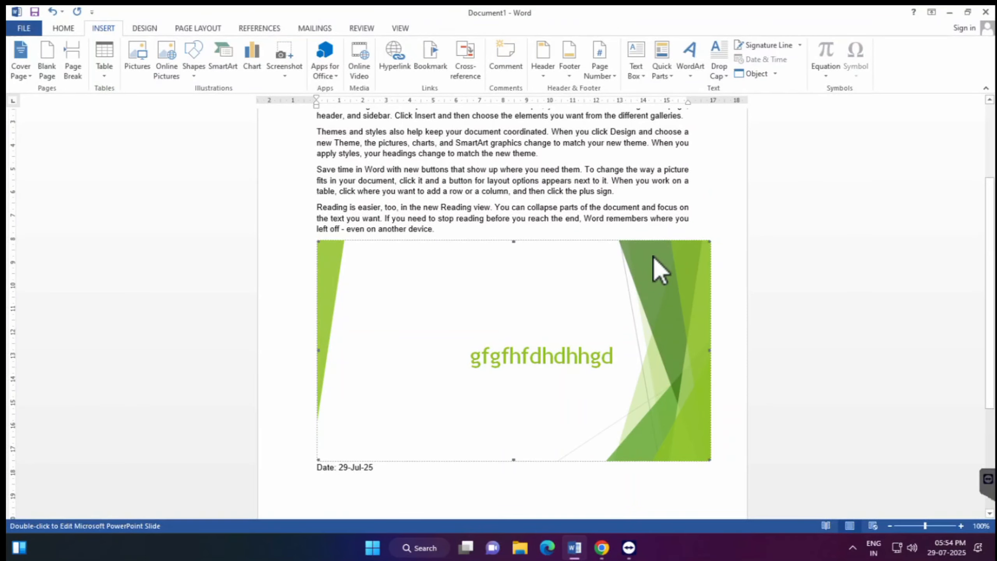
{"action": "key", "text": "Delete"}
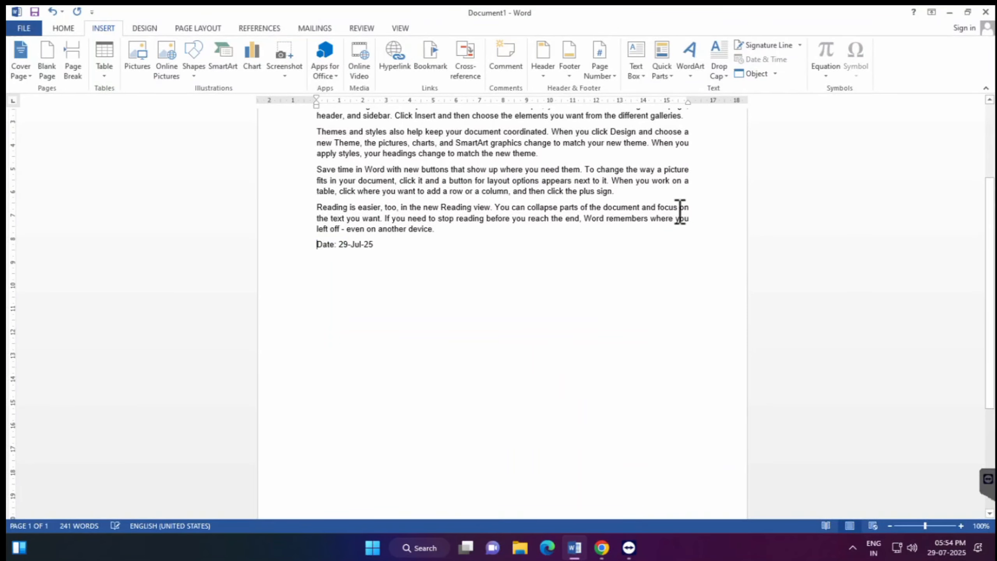
Insert the text of the Word file "રાણી ઉદયમતી પાટણ" from the Documents folder on a new line below the date.
{"action": "left_click", "coordinate": [777, 74]}
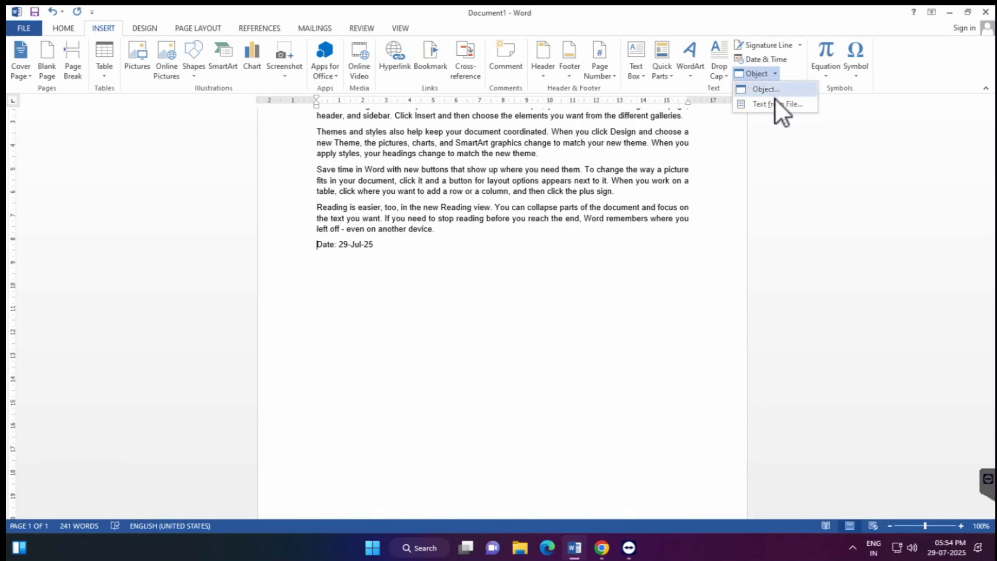
{"action": "left_click", "coordinate": [391, 248]}
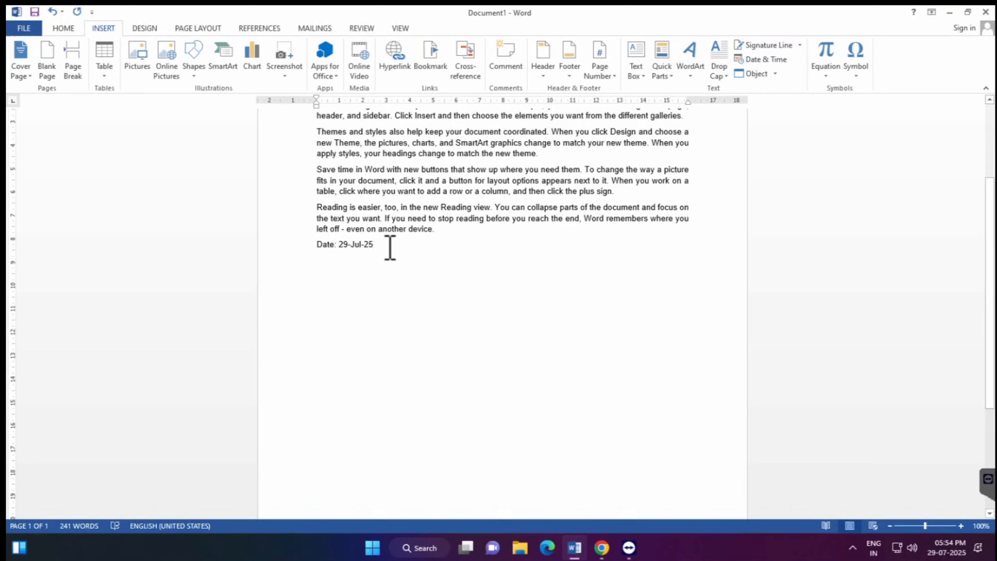
{"action": "key", "text": "Return"}
{"action": "left_click", "coordinate": [774, 74]}
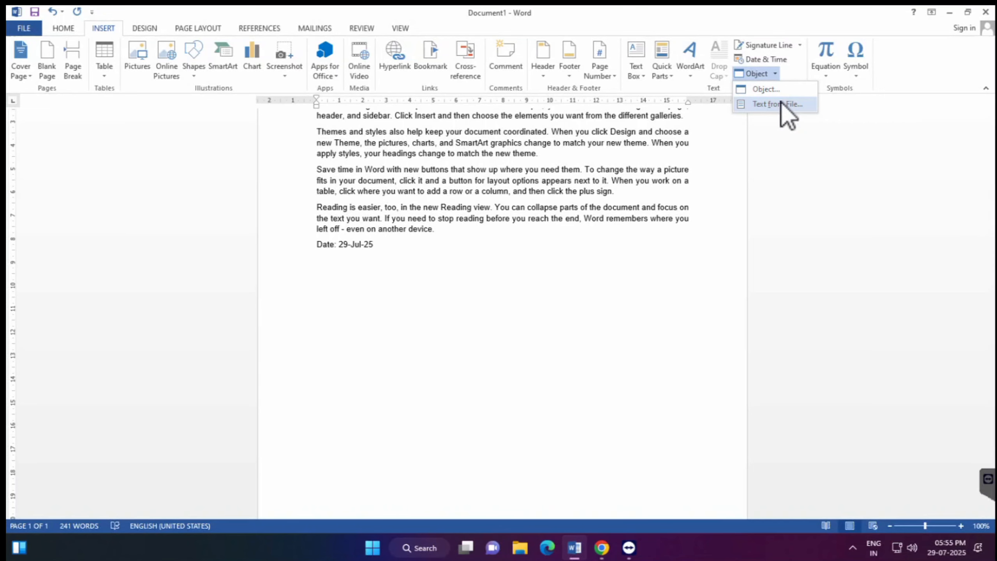
{"action": "left_click", "coordinate": [782, 104]}
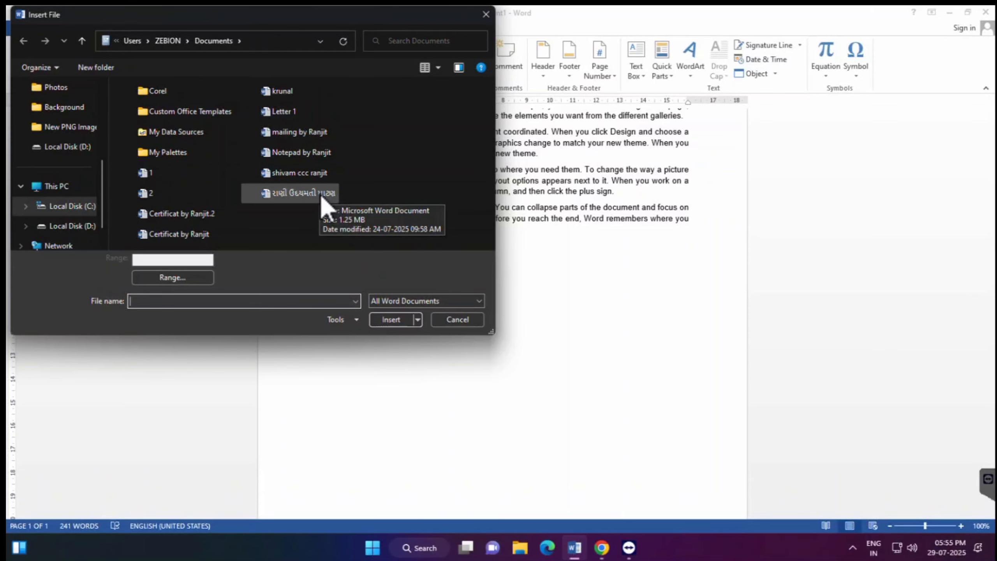
{"action": "left_click", "coordinate": [321, 197]}
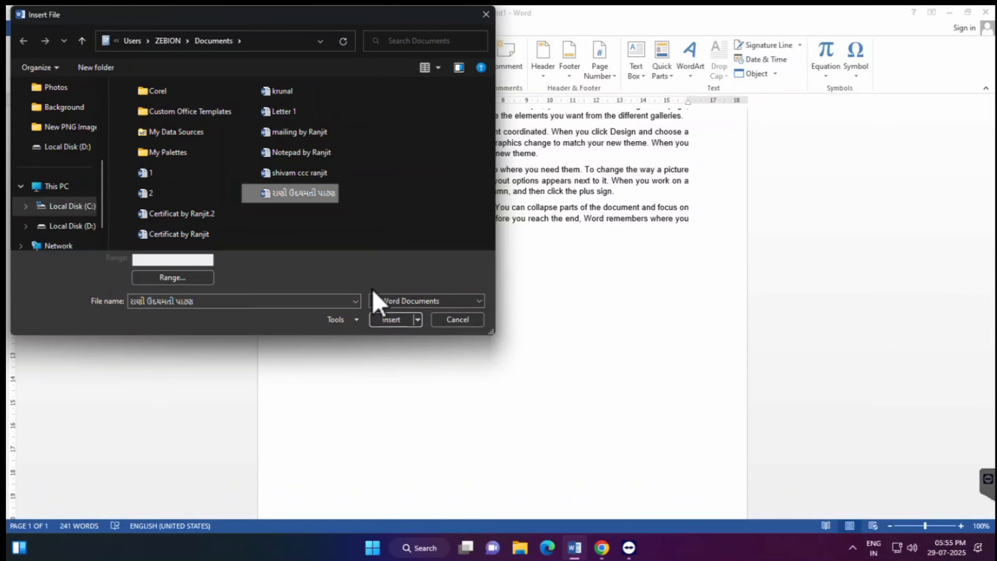
{"action": "left_click", "coordinate": [395, 320]}
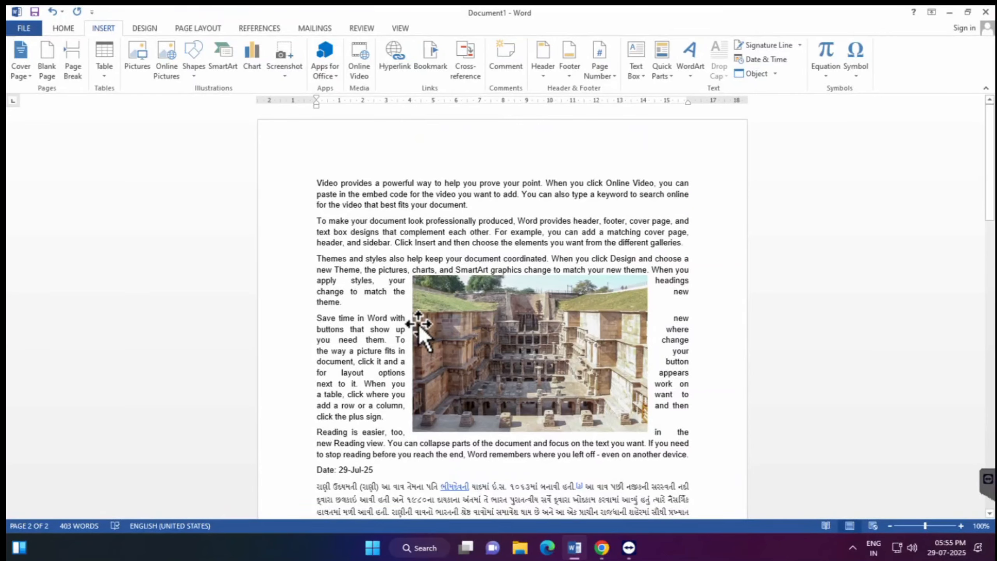
Delete the document's entire contents, including the inserted text and picture.
{"action": "scroll", "coordinate": [418, 322], "scroll_direction": "down", "scroll_amount": 5}
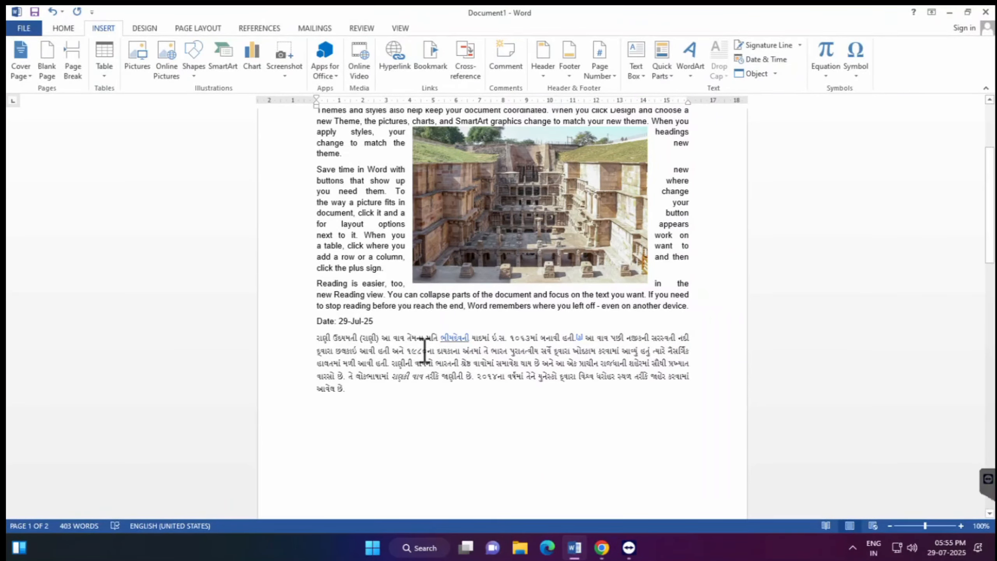
{"action": "key", "text": "ctrl+a"}
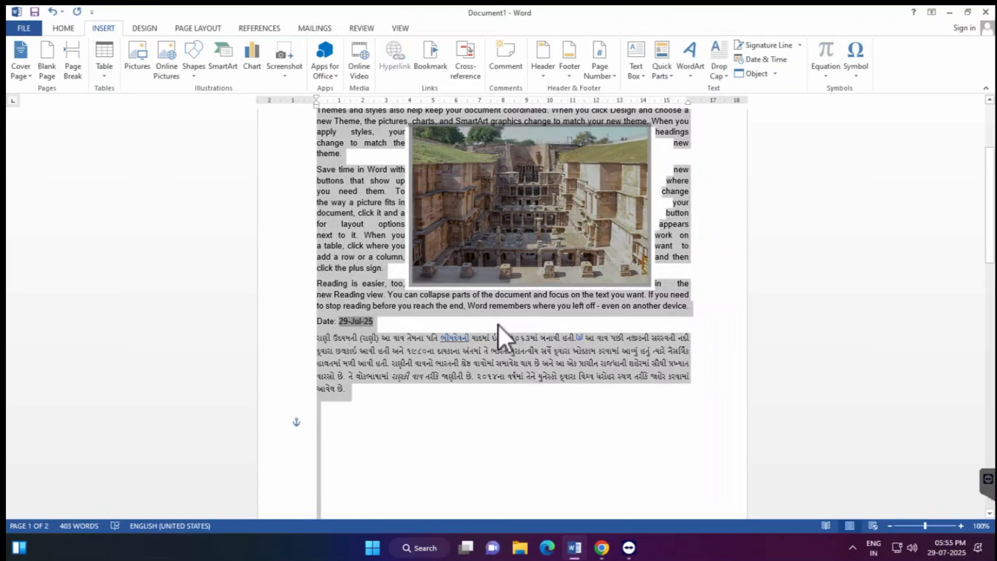
{"action": "key", "text": "Delete"}
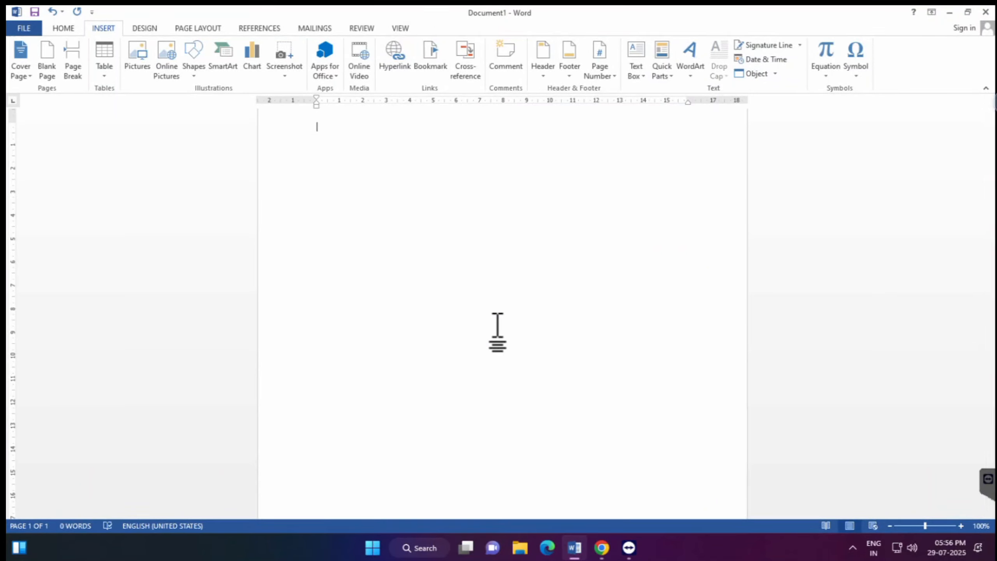